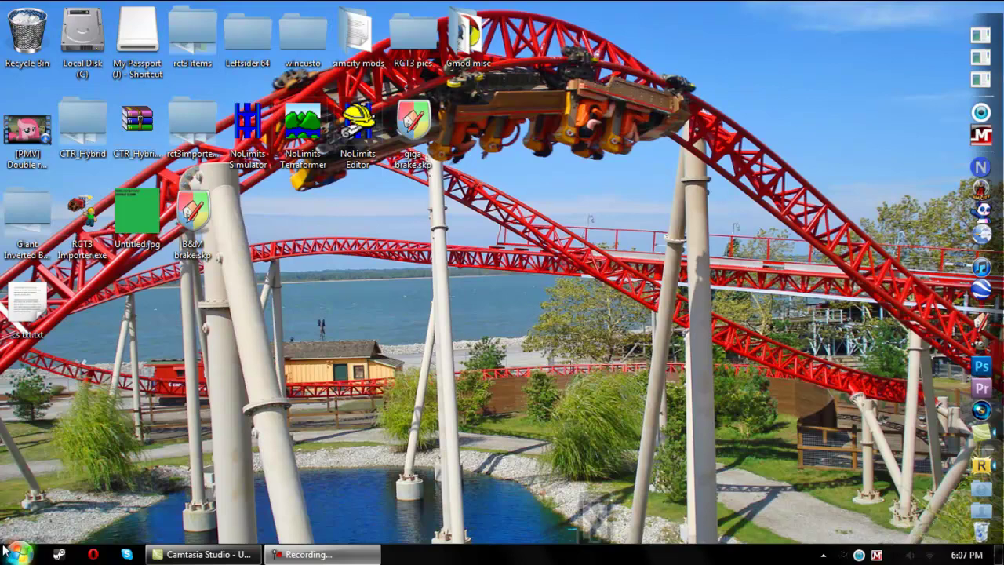
Step: View the Plugins folder of Google SketchUp 8 under C:\Program Files (x86)\Google, and close the folder window
double_click(83, 39)
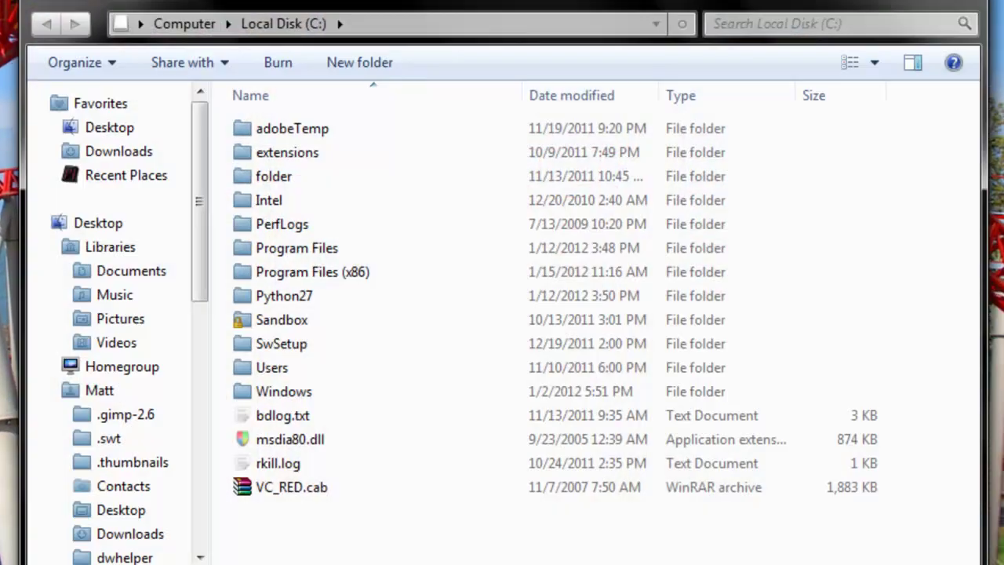
double_click(333, 287)
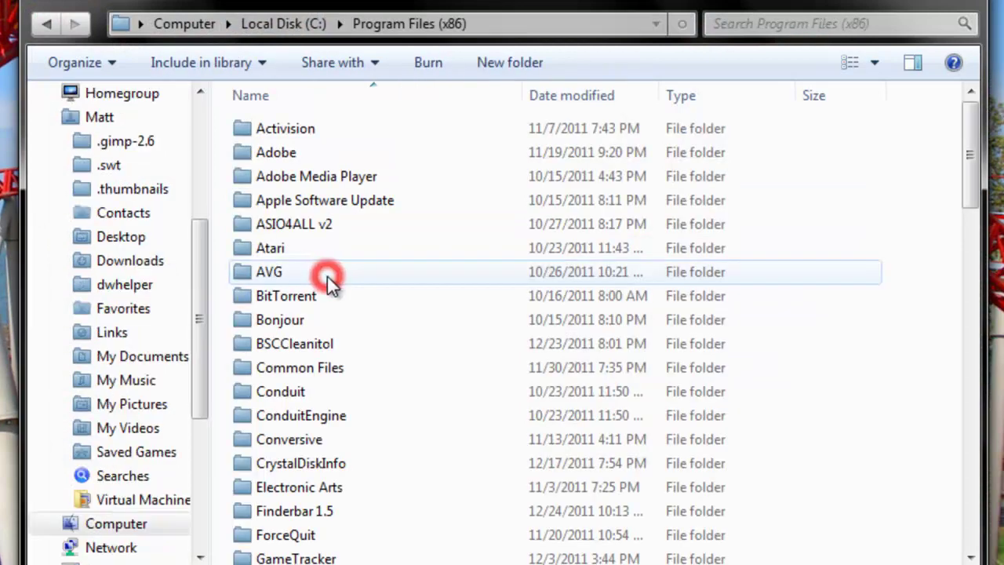
scroll(345, 439, "down", 1)
scroll(377, 439, "down", 3)
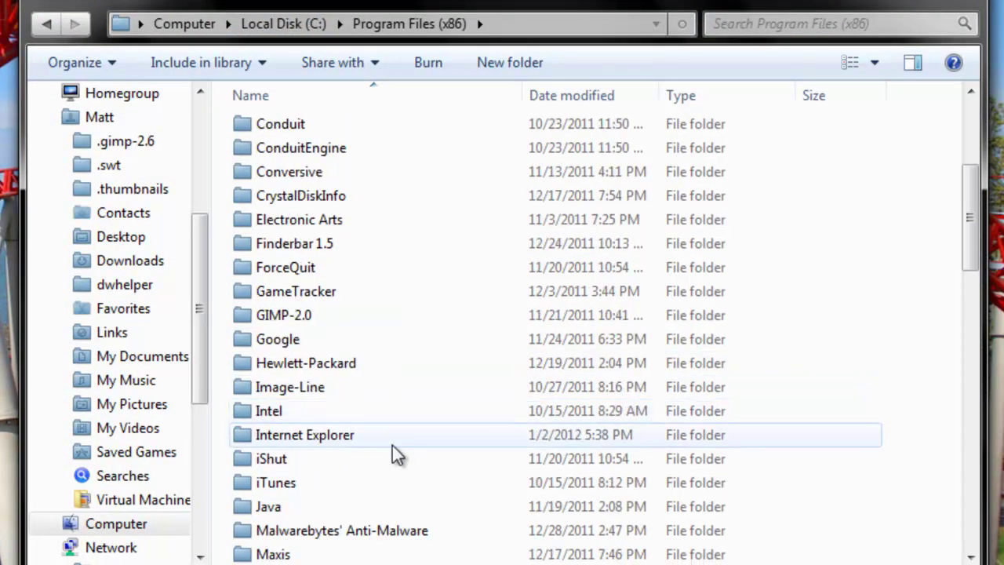
double_click(362, 337)
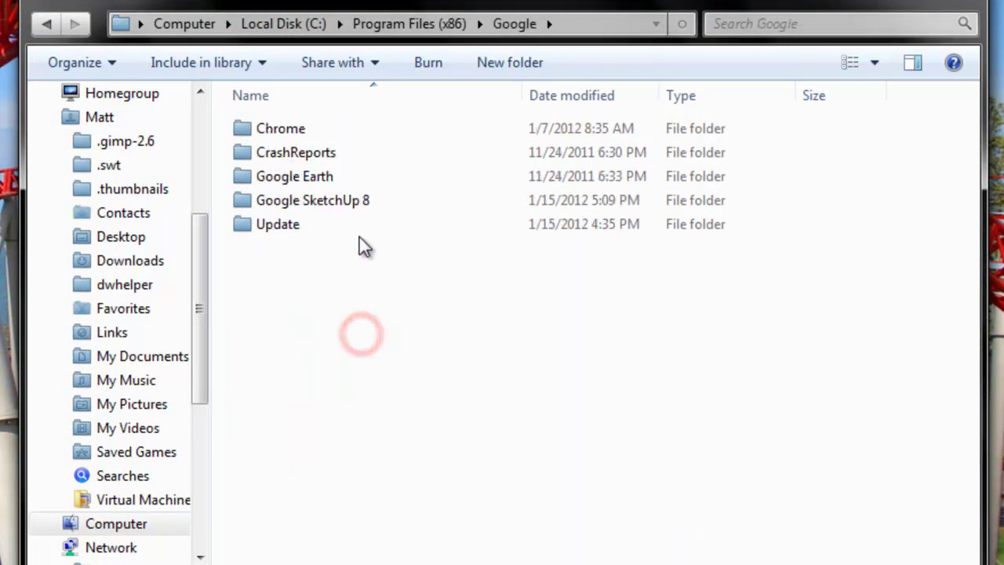
left_click(367, 203)
double_click(367, 204)
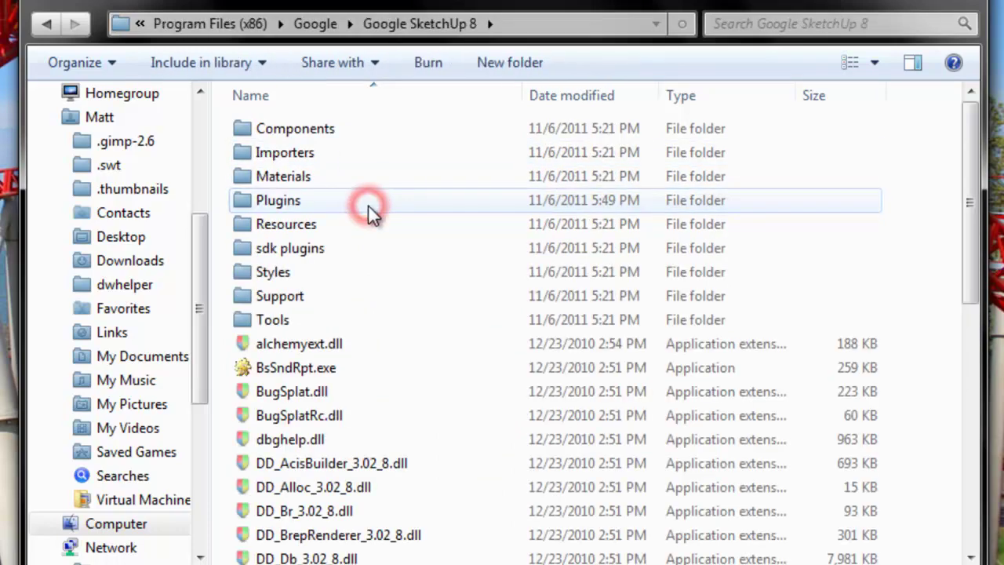
double_click(326, 200)
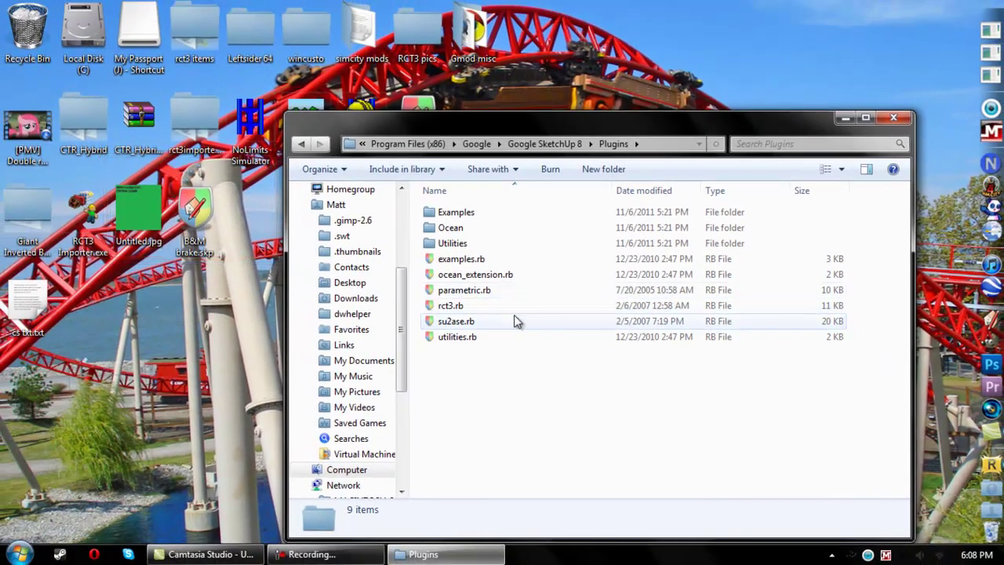
left_click(893, 117)
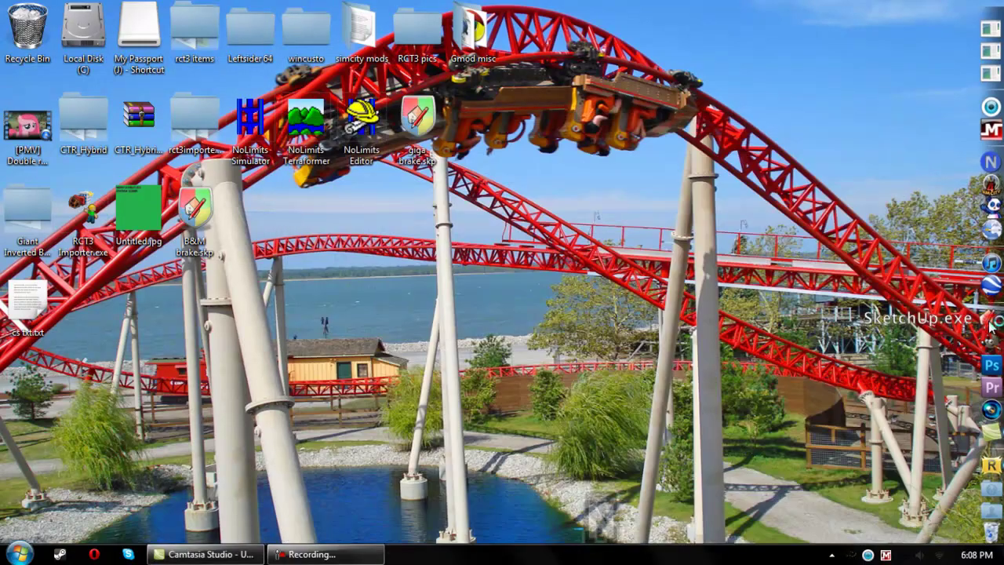
Step: Launch SketchUp and delete the default human figure from the model
left_click(992, 197)
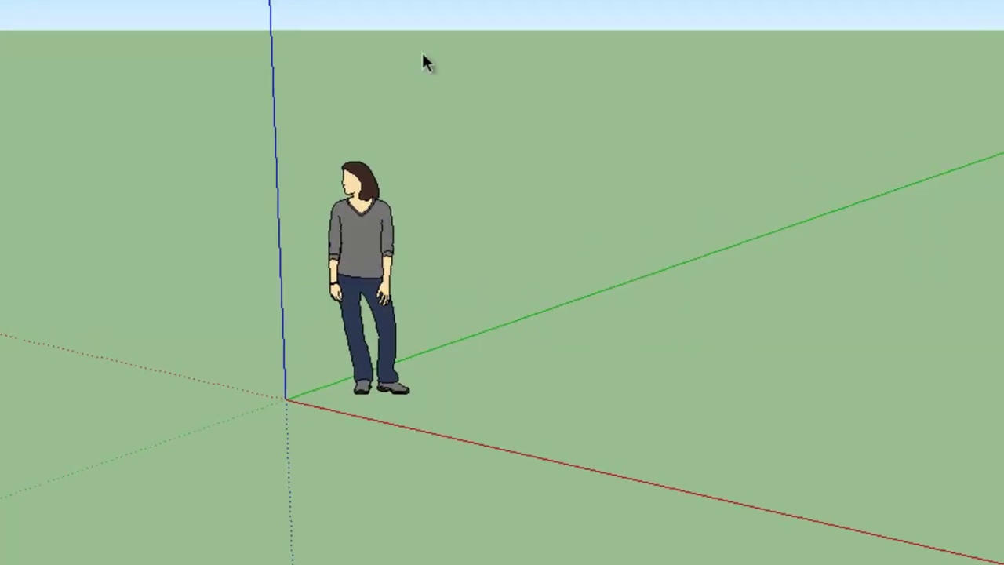
left_click(383, 232)
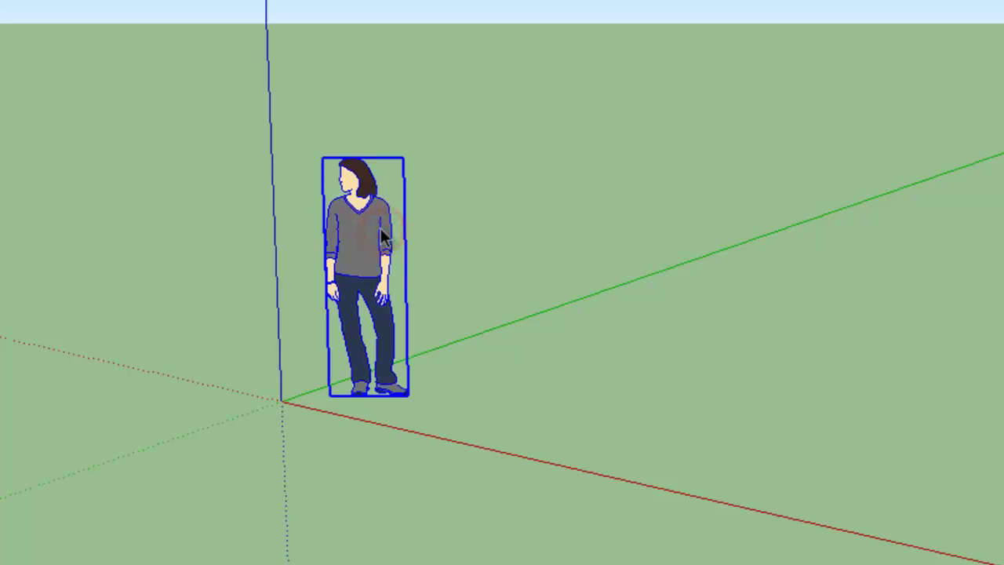
key("Delete")
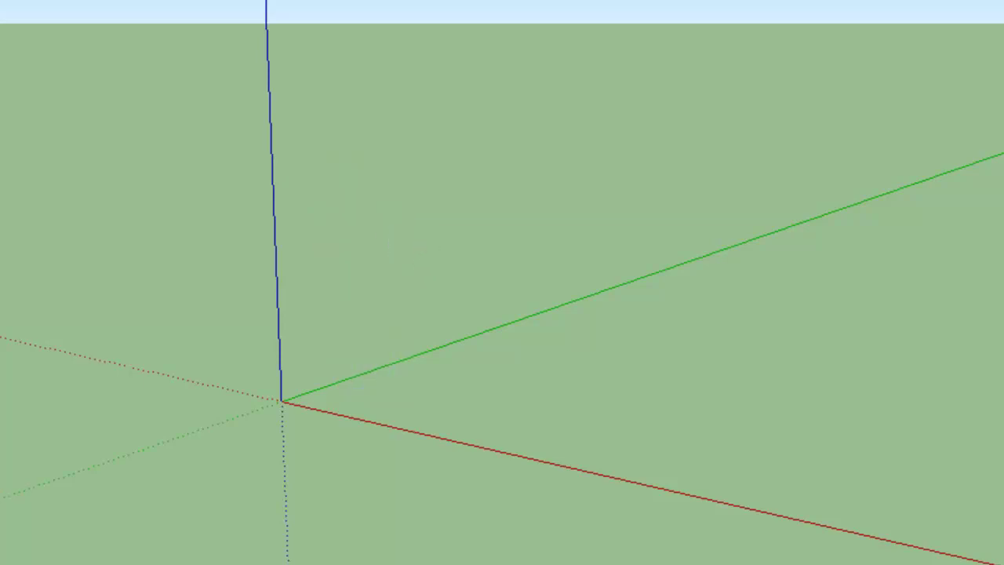
Step: Insert the RCT3 plugin's Full Tile placement guides at the origin
left_click_drag(397, 340, 464, 448)
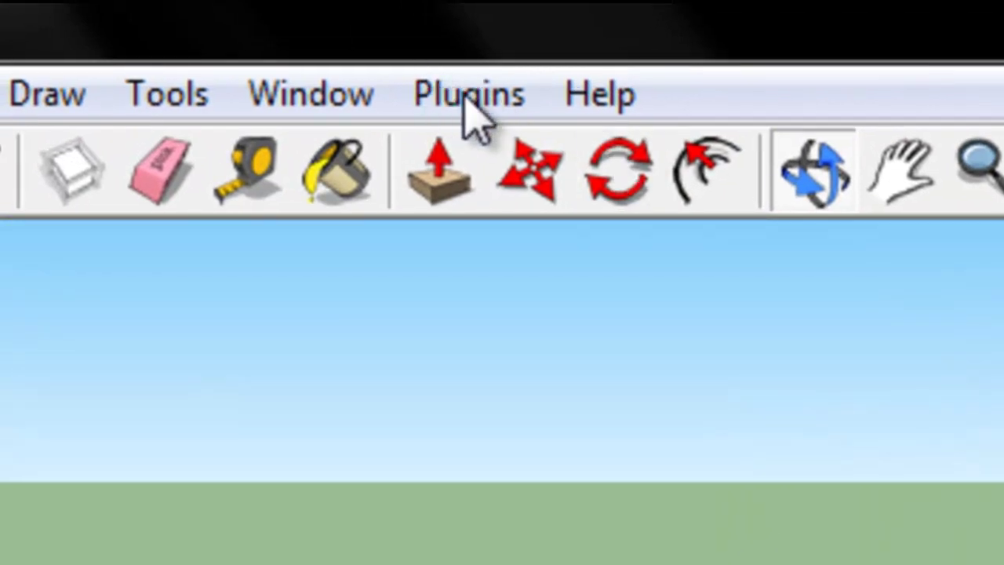
left_click(470, 110)
mouse_move(514, 169)
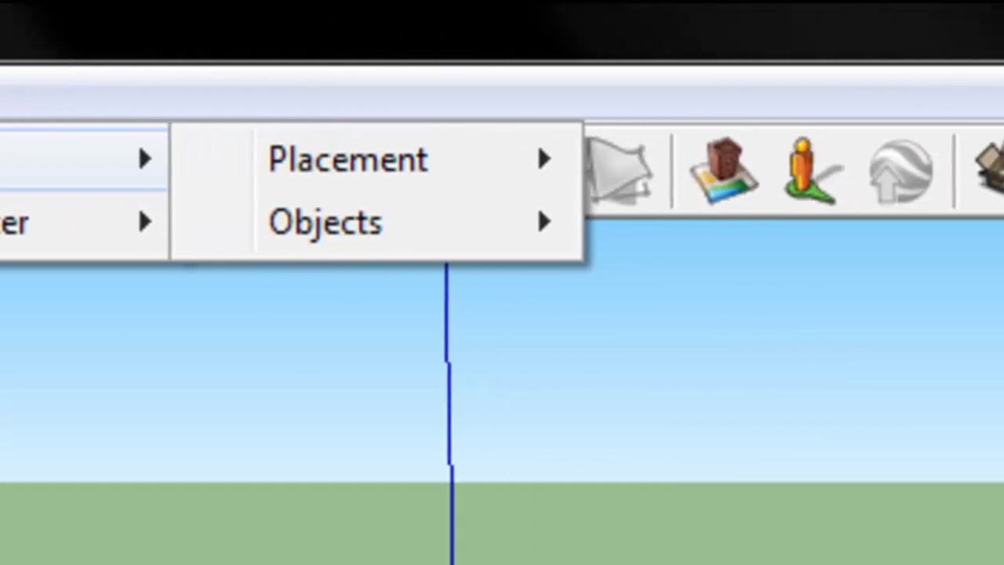
mouse_move(314, 165)
left_click(682, 157)
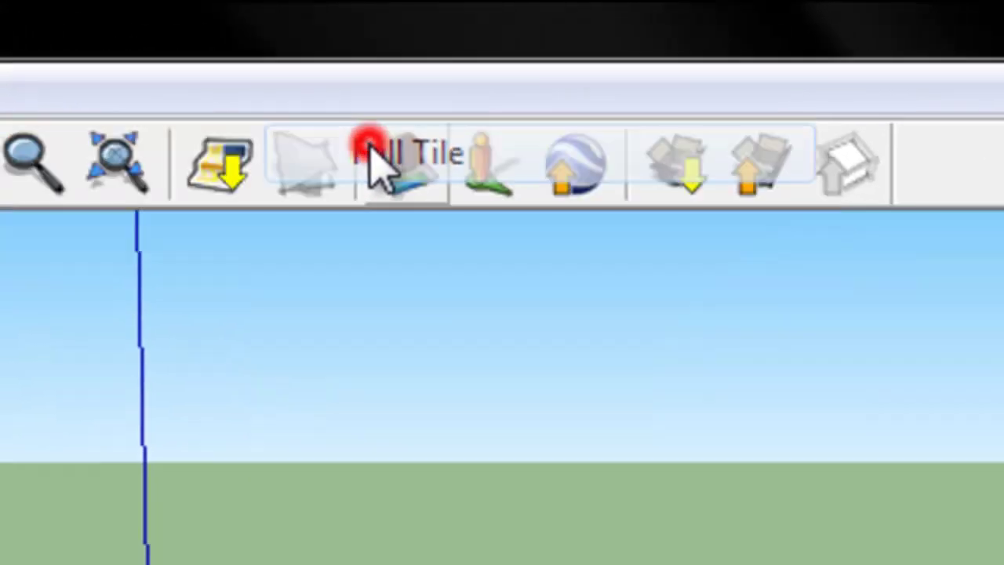
Step: Draw a rectangle between opposite corners of the tile guides so that it covers the whole tile
key("o")
left_click_drag(494, 277, 403, 302)
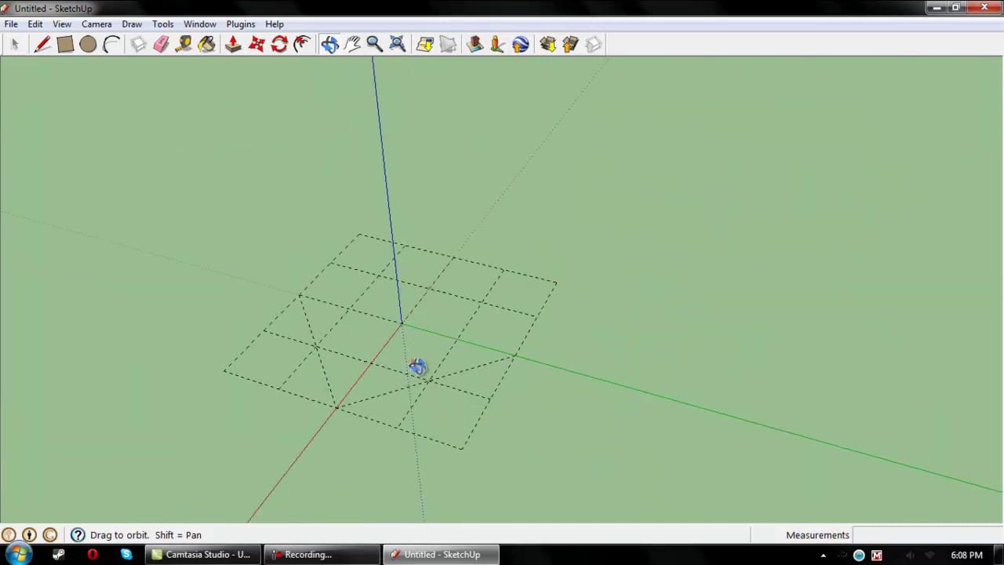
left_click_drag(417, 366, 523, 269)
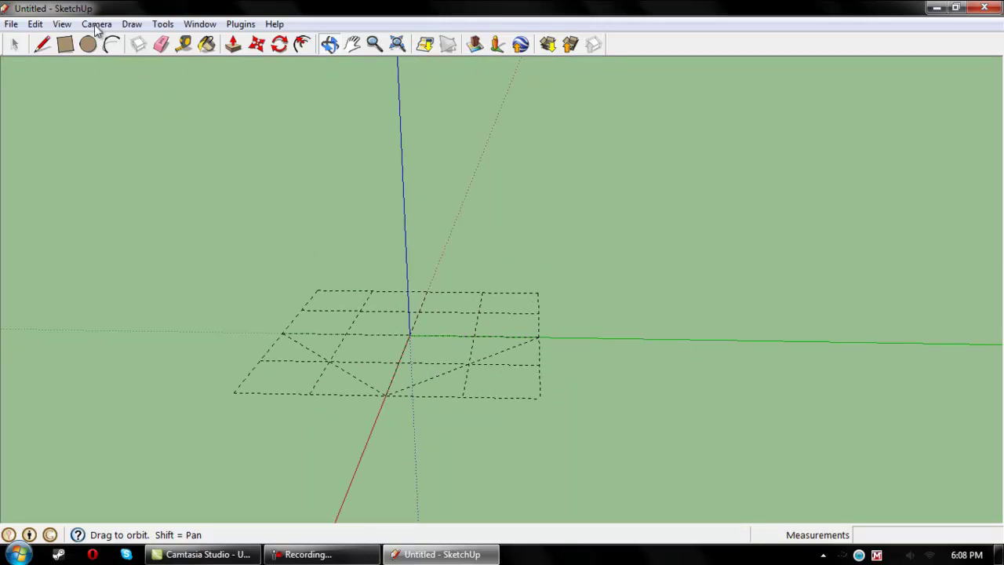
left_click(66, 46)
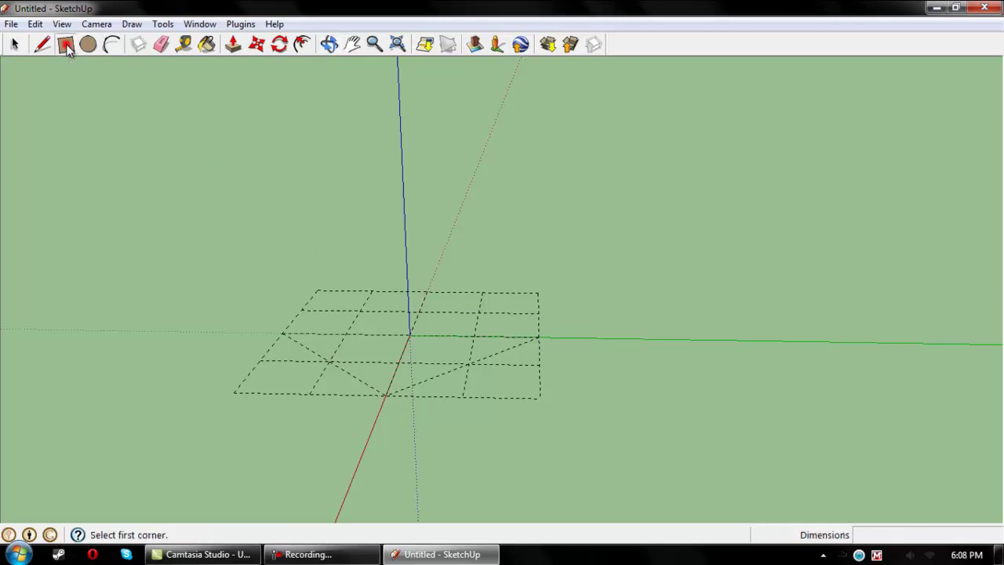
left_click(233, 392)
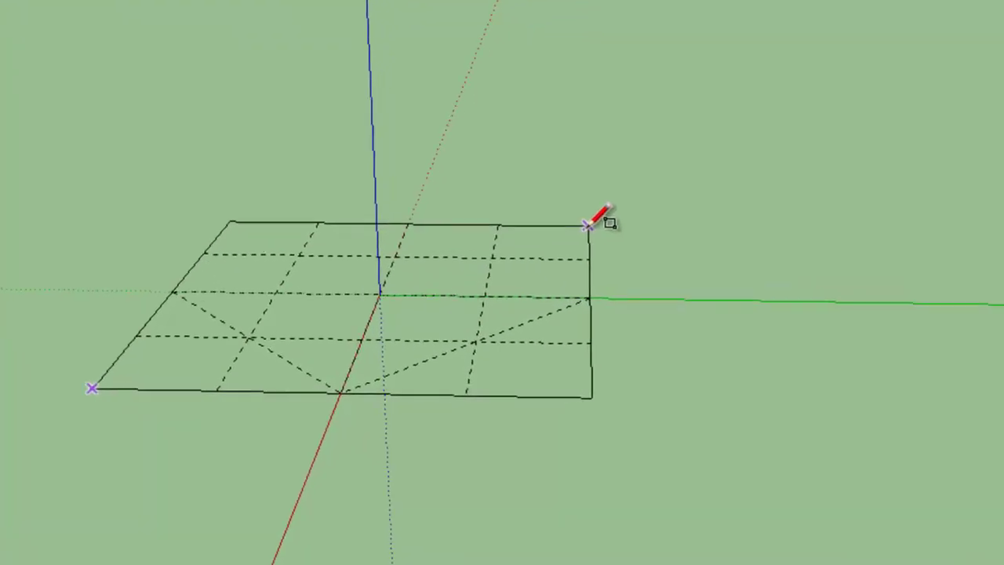
left_click(589, 225)
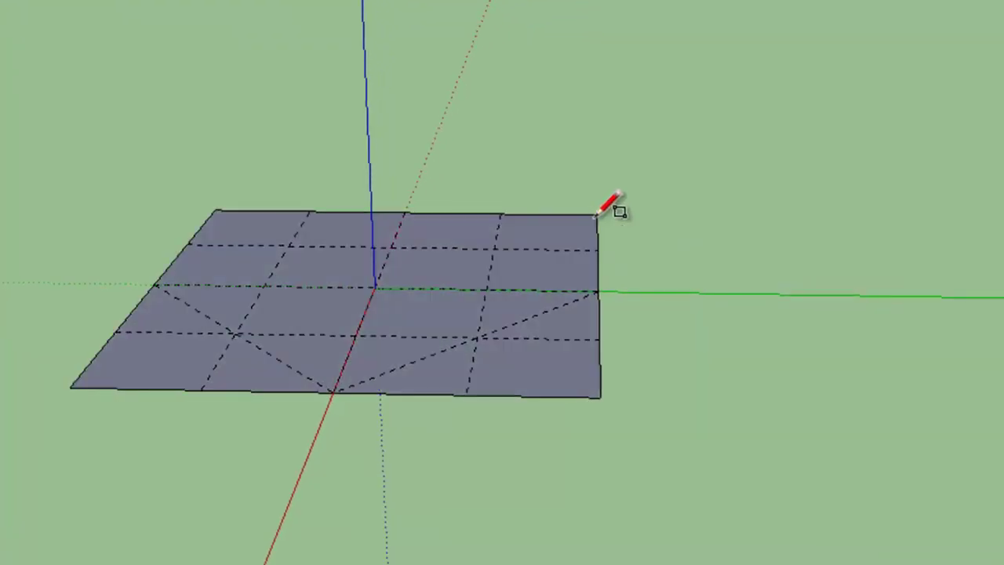
Step: Draw a second rectangle over the tile's two middle columns, splitting the face into three strips
left_click(200, 390)
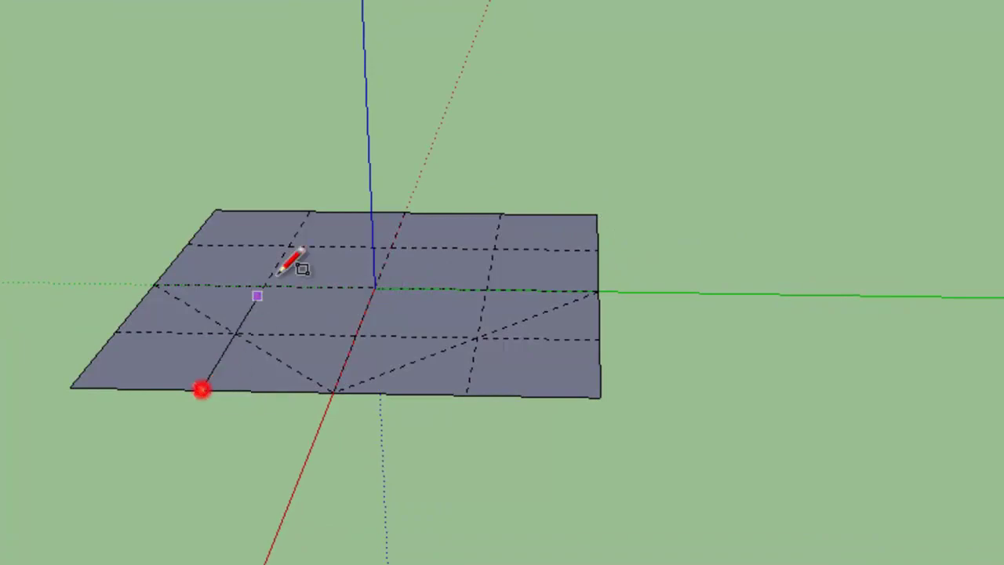
left_click(311, 211)
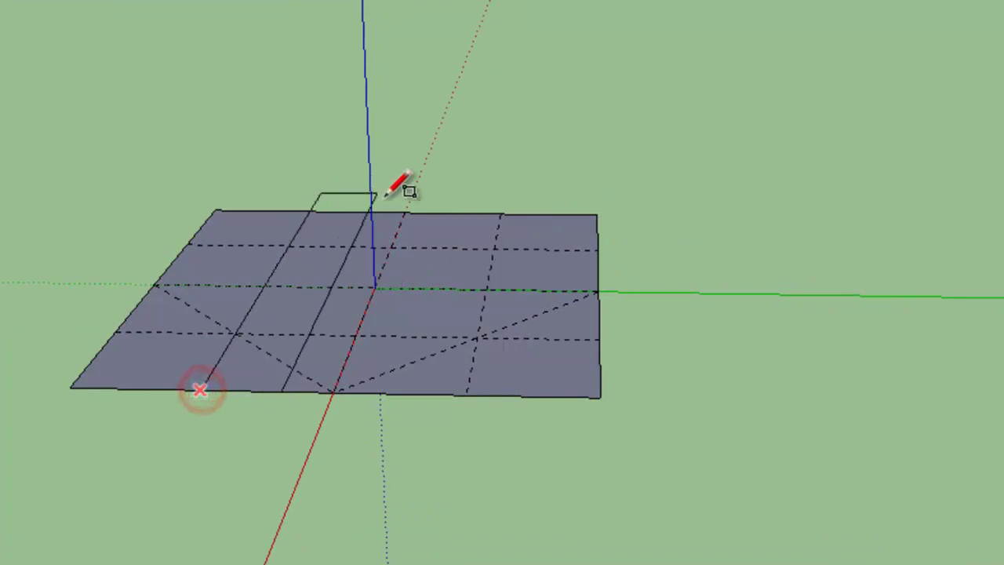
left_click(502, 214)
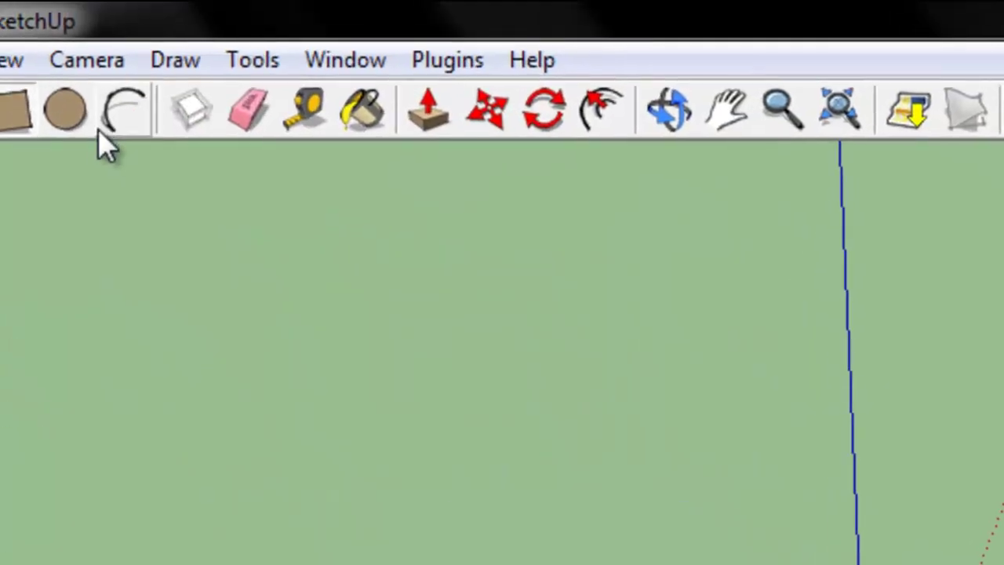
Step: Push/Pull the two outer strips up into tall blocks and raise the middle strip slightly
left_click(433, 116)
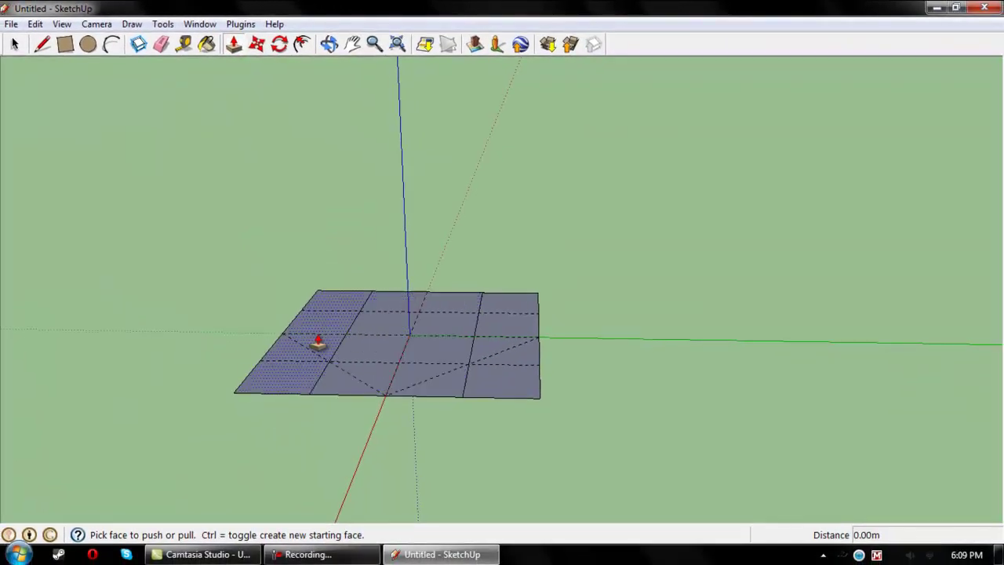
left_click_drag(317, 343, 289, 304)
left_click_drag(510, 342, 487, 305)
left_click_drag(403, 365, 405, 359)
Step: Pull the top faces of both outer blocks up further to make the side walls taller
left_click(329, 44)
left_click_drag(353, 235, 377, 157)
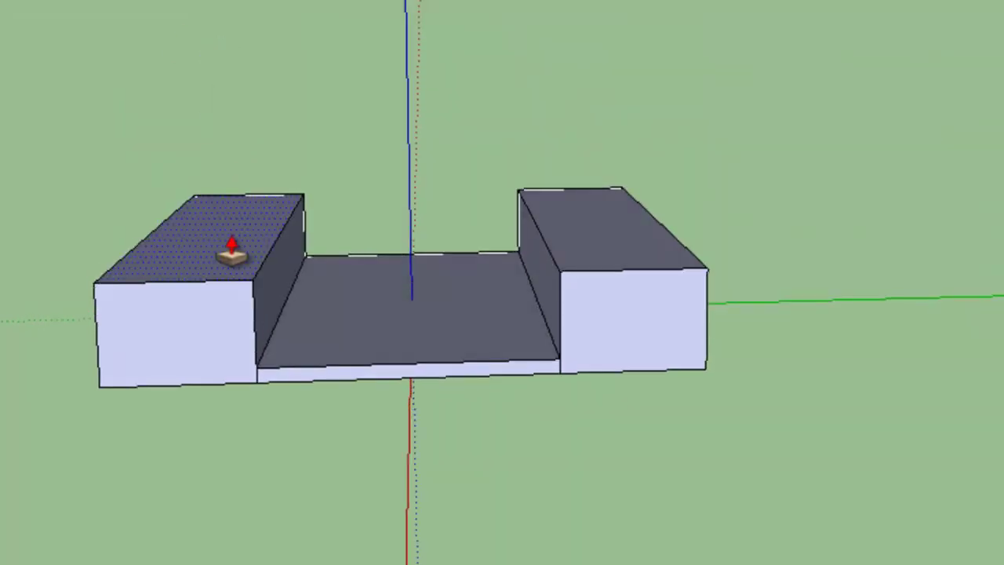
left_click_drag(232, 252, 231, 230)
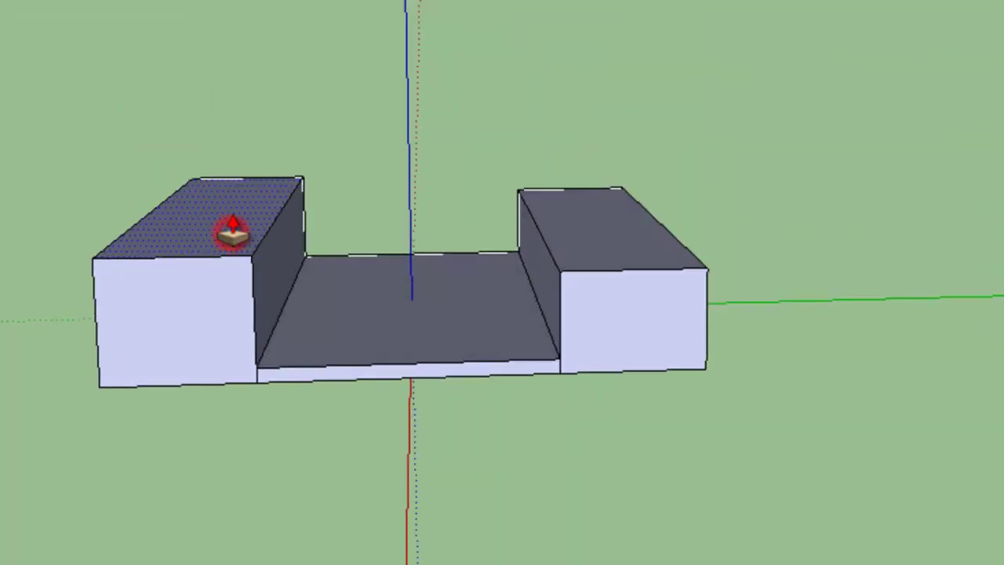
left_click_drag(627, 240, 607, 224)
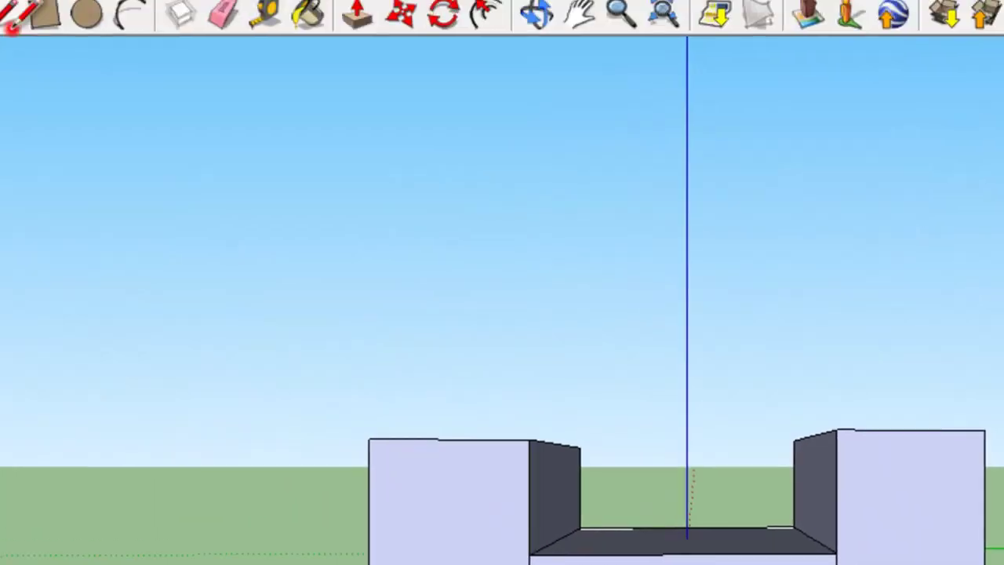
Step: Match the left block's height to the right one using a temporary line between their inner top corners, and delete that line
left_click(837, 430)
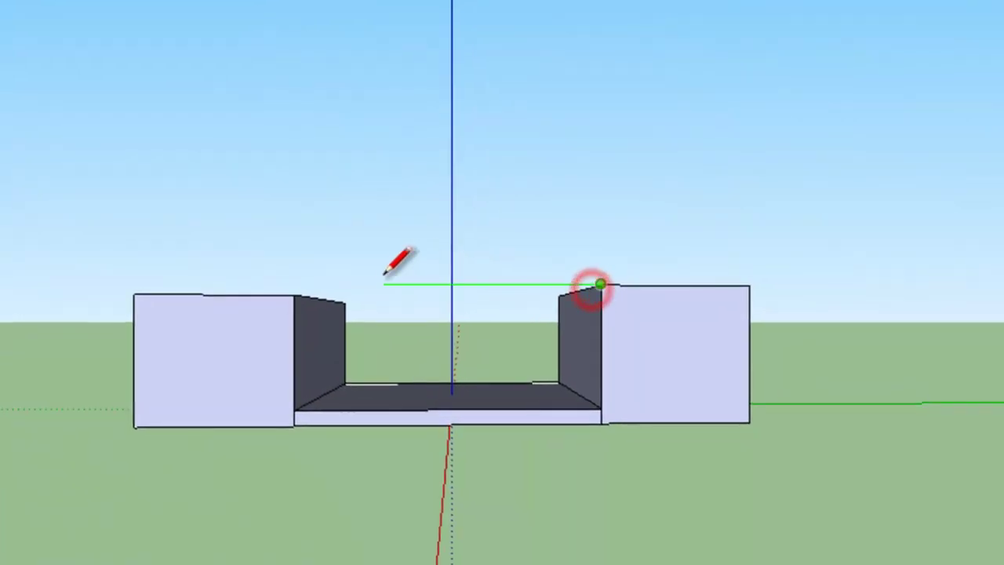
left_click(293, 278)
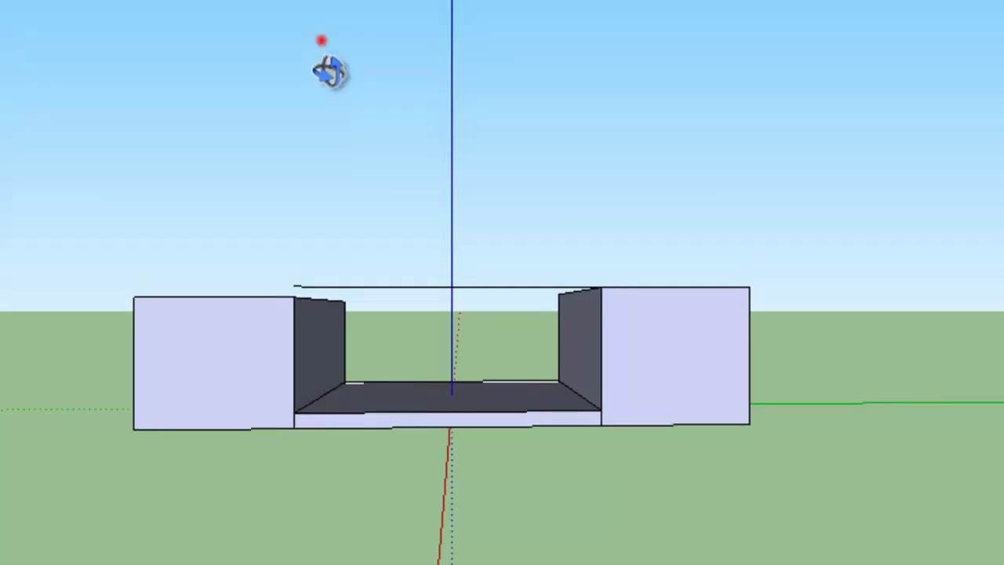
middle_click_drag(327, 71, 322, 41)
mouse_move(261, 295)
left_mouse_down()
mouse_move(260, 274)
mouse_move(268, 287)
left_mouse_up()
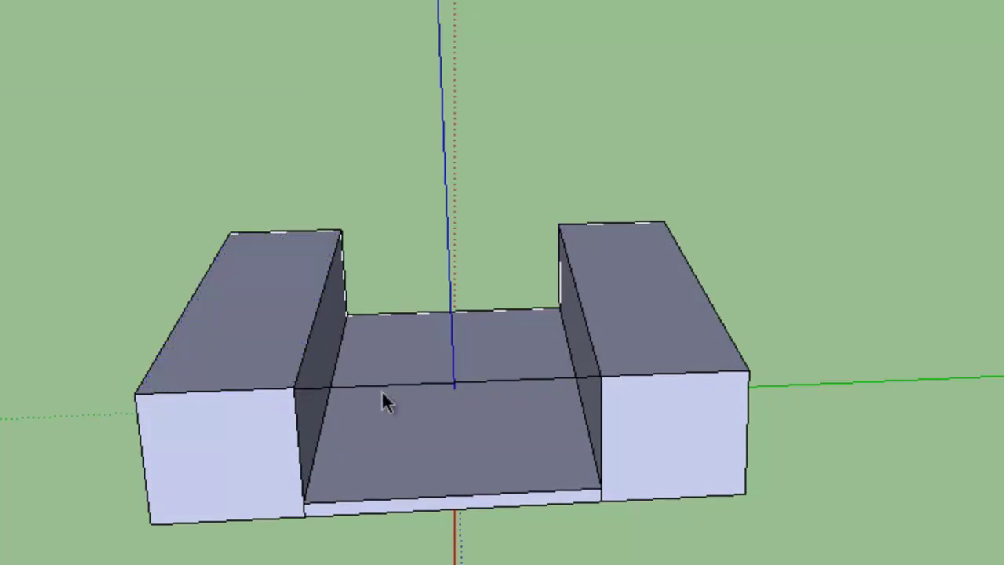
key("Delete")
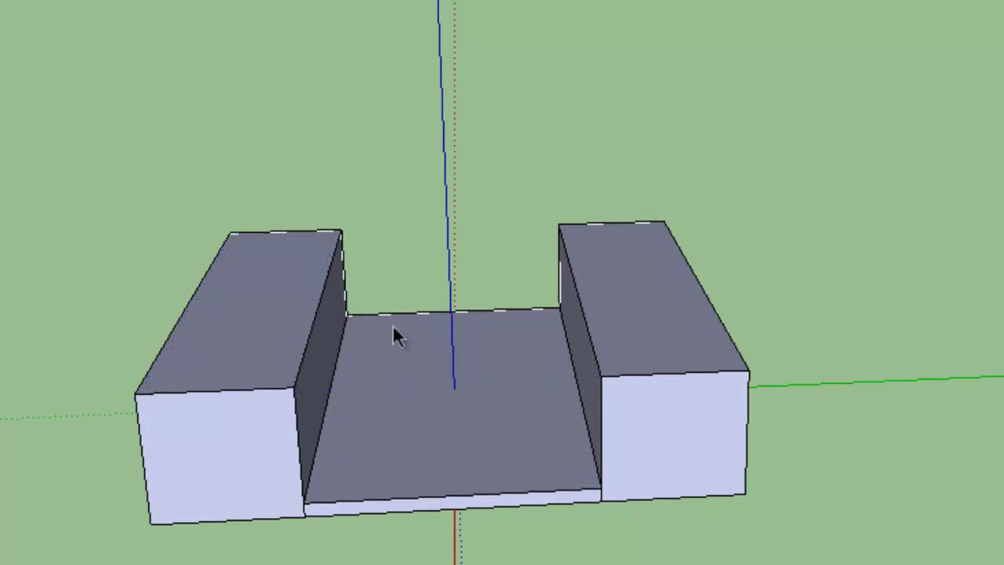
Step: Draw a rectangle between opposite bottom corners of the model to close its whole underside with one face
middle_click_drag(451, 442, 634, 513)
left_click(125, 84)
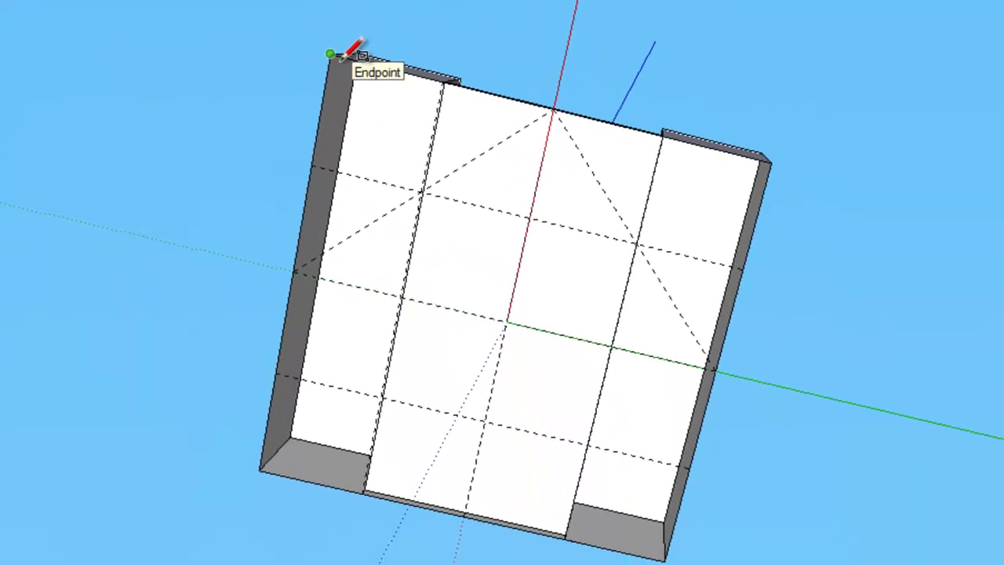
left_click(536, 226)
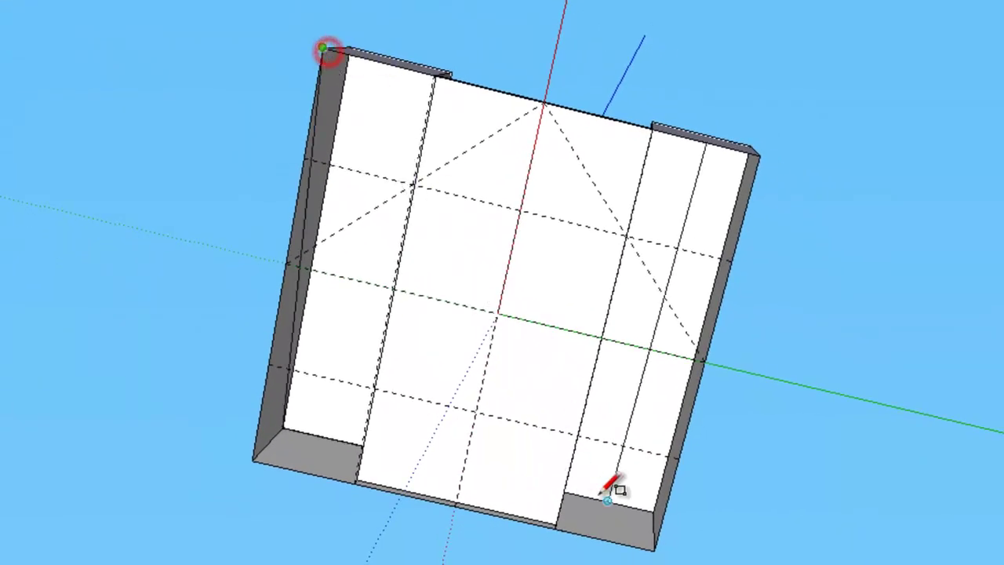
left_click(656, 549)
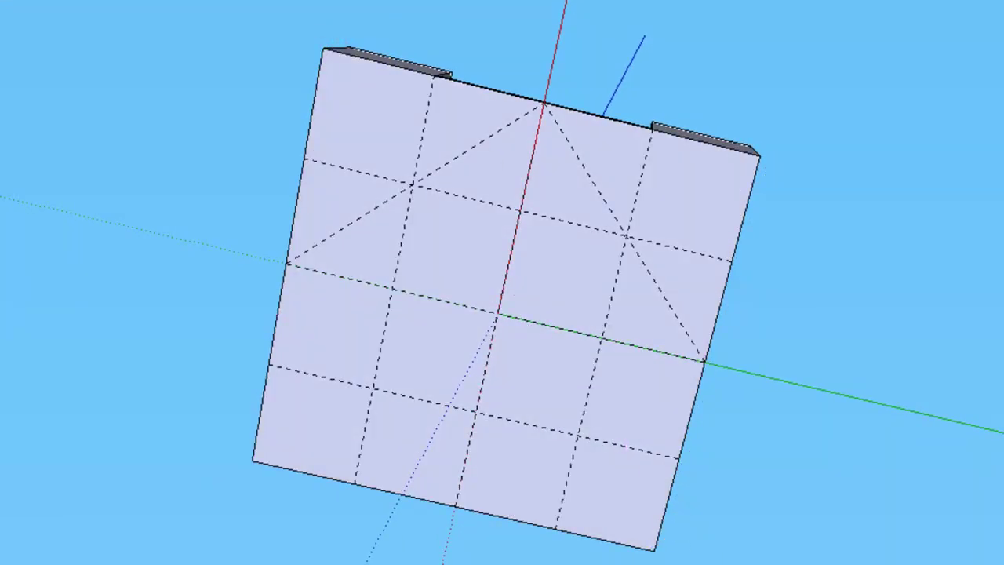
Step: Select the whole model and reverse all of its faces
mouse_move(575, 12)
middle_mouse_down()
mouse_move(578, 246)
mouse_move(584, 1)
middle_mouse_up()
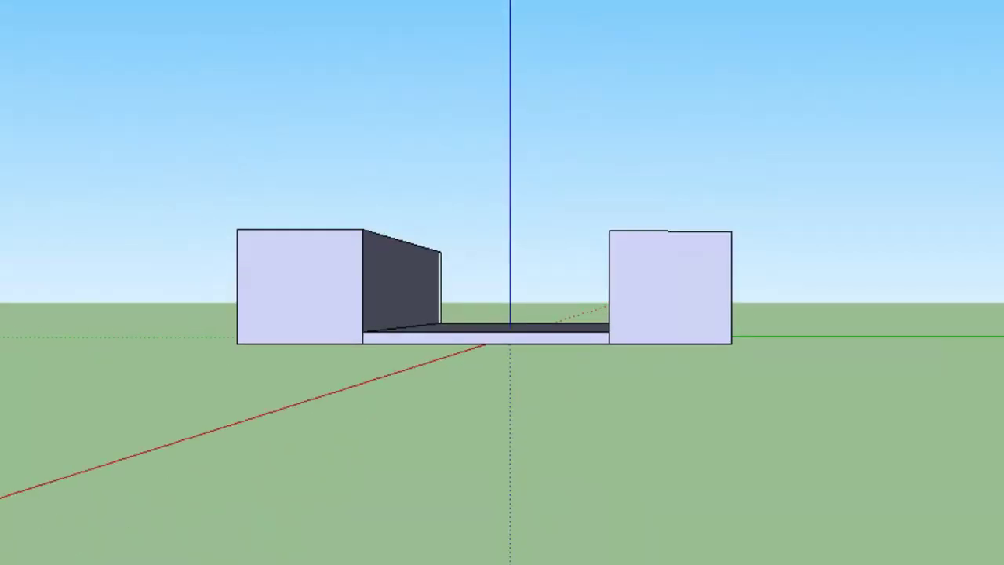
key("ctrl+a")
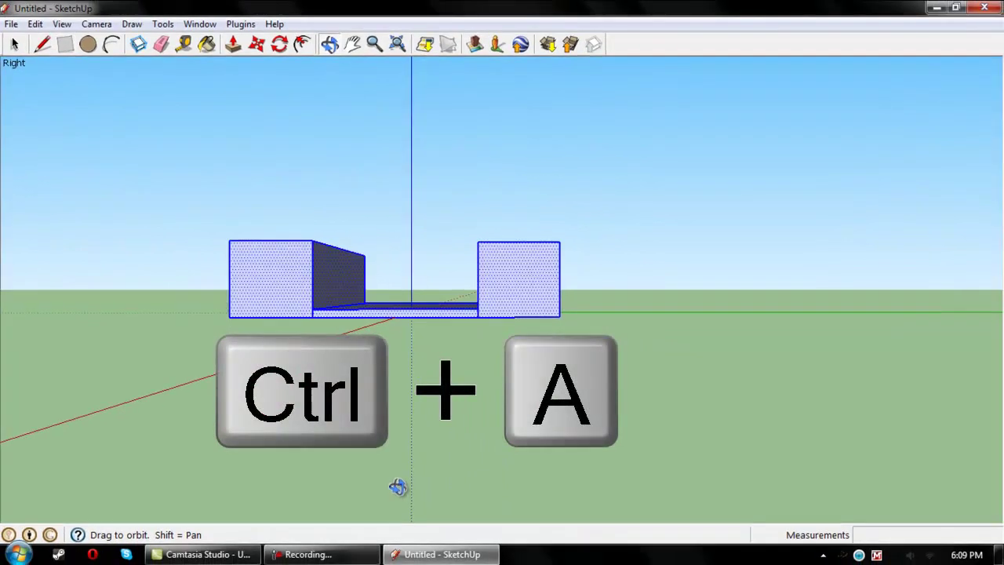
middle_click_drag(531, 257, 424, 247)
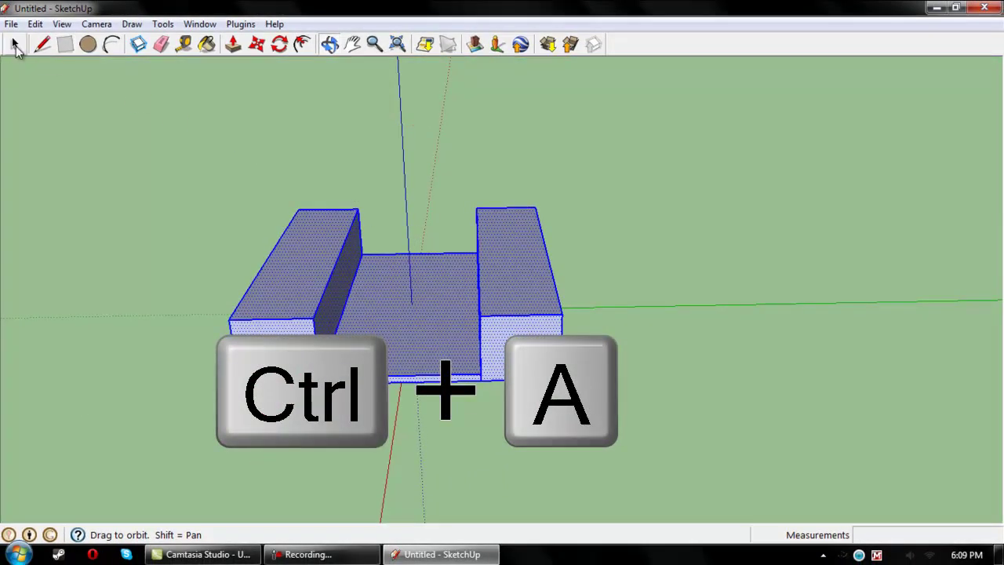
left_click(15, 45)
right_click(296, 308)
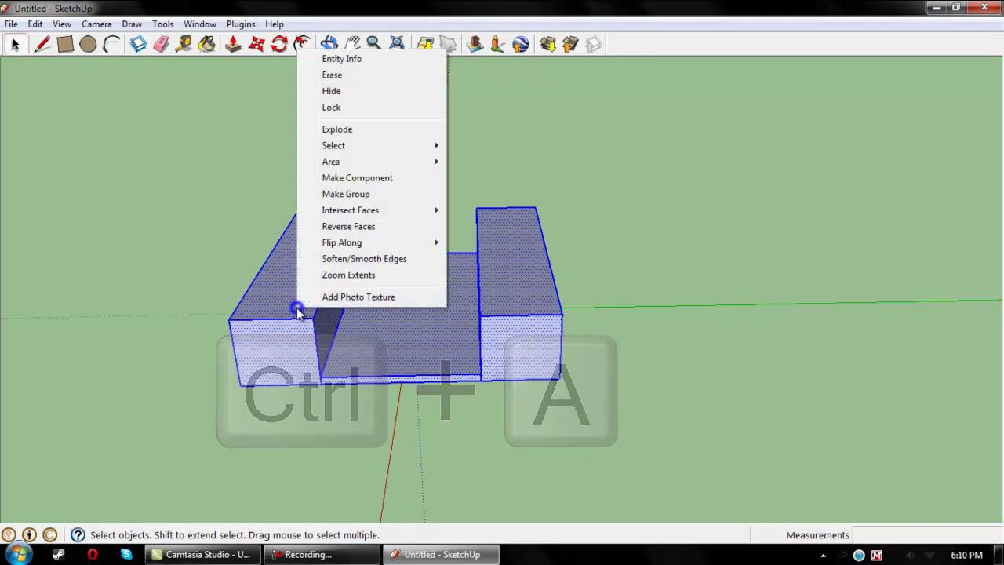
left_click(410, 229)
left_click(304, 46)
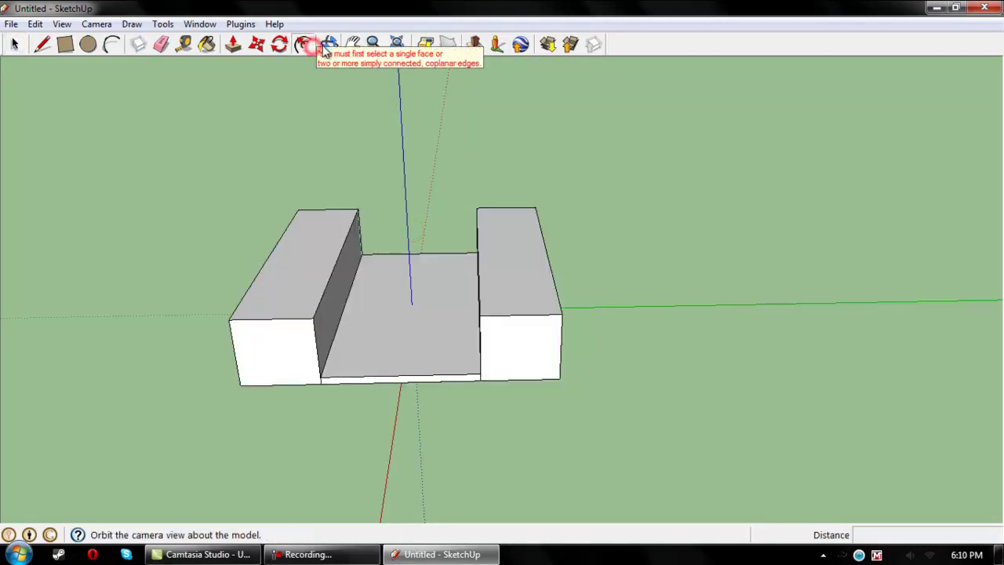
Step: Delete the short vertical edges separating the side blocks from the middle strip on both end faces
left_click(330, 45)
left_click_drag(453, 417, 325, 372)
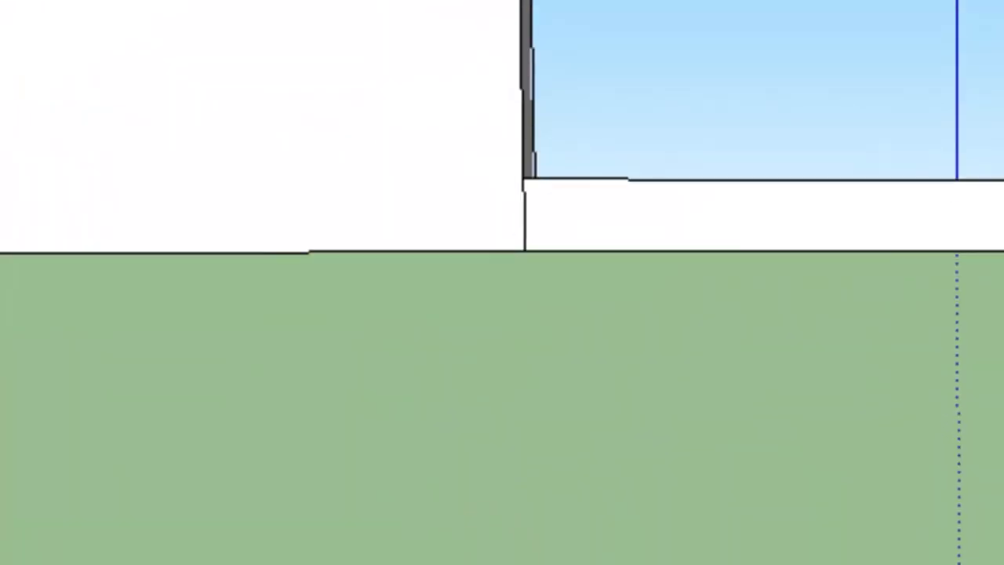
left_click(525, 228)
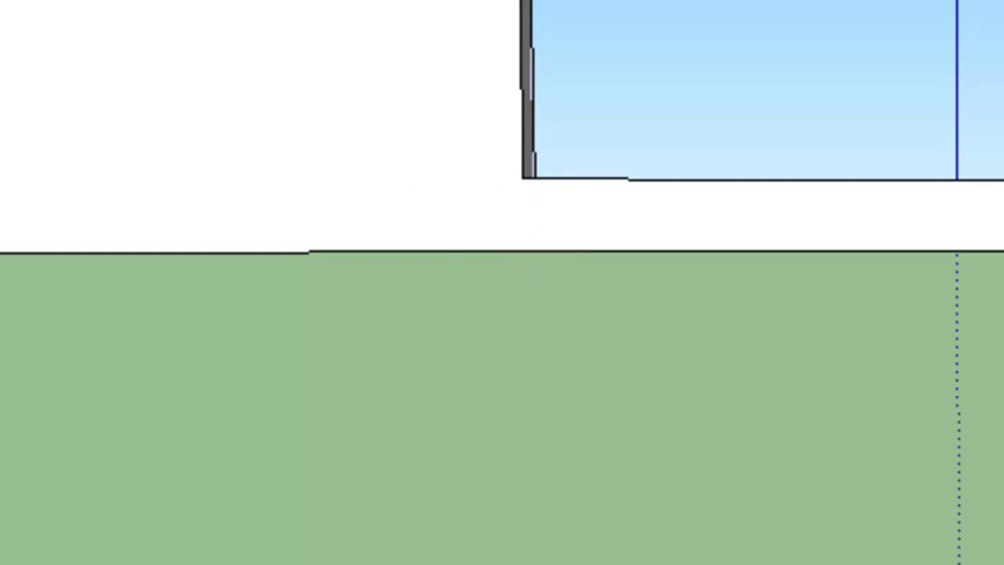
mouse_move(324, 372)
left_mouse_down()
mouse_move(79, 350)
mouse_move(399, 177)
mouse_move(591, 293)
mouse_move(521, 325)
mouse_move(507, 313)
mouse_move(439, 564)
mouse_move(544, 372)
mouse_move(330, 274)
mouse_move(538, 241)
left_mouse_up()
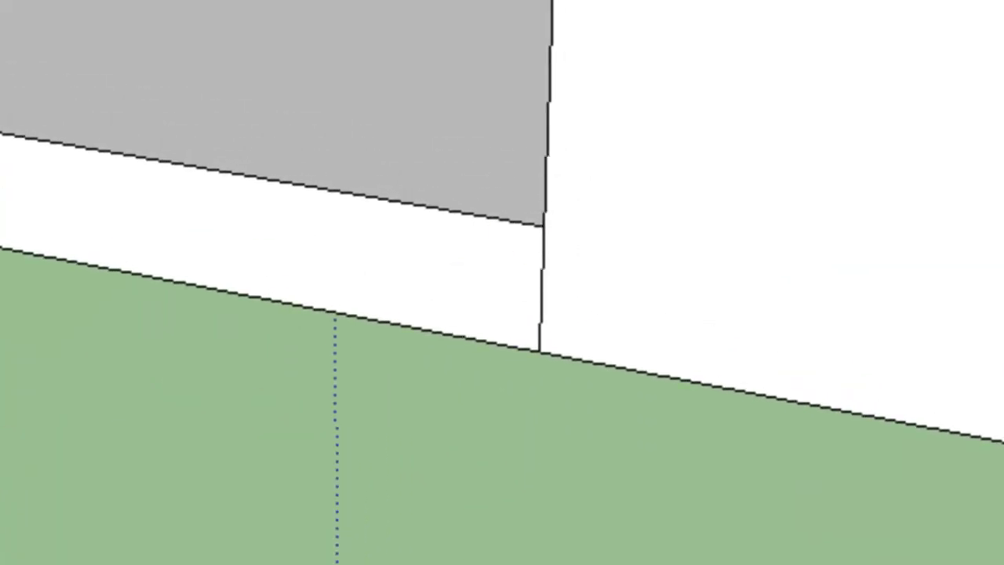
left_click(543, 292)
key("Delete")
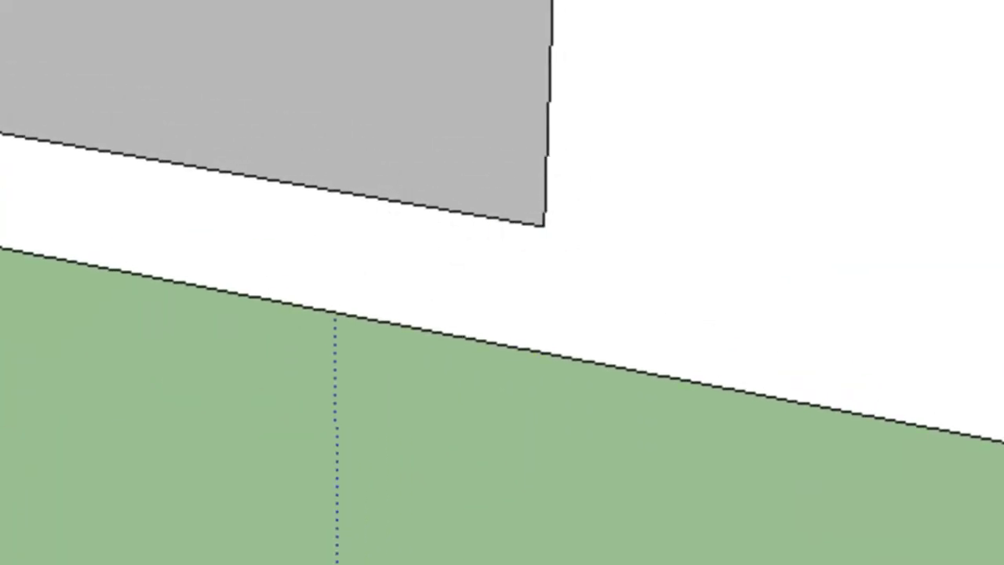
mouse_move(502, 283)
left_mouse_down()
mouse_move(448, 322)
mouse_move(437, 152)
mouse_move(215, 214)
left_mouse_up()
middle_click_drag(216, 213, 478, 239)
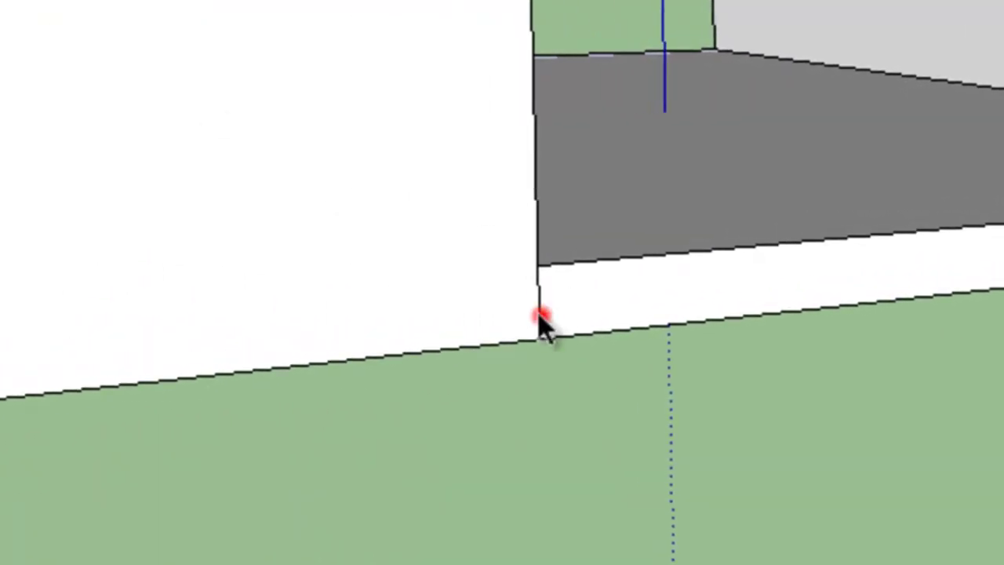
scroll(538, 318, "down", 10)
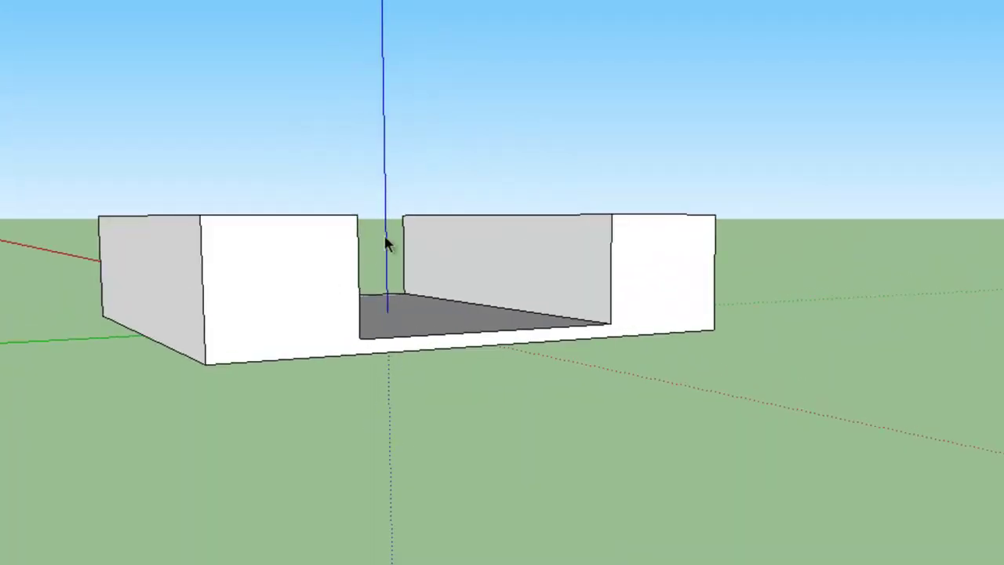
Step: Delete the dashed grid and diagonal lines on the model's underside, keeping the bottom face and its outline
mouse_move(384, 298)
middle_mouse_down()
mouse_move(381, 258)
mouse_move(294, 421)
mouse_move(135, 314)
mouse_move(299, 380)
mouse_move(820, 137)
mouse_move(560, 240)
mouse_move(524, 188)
middle_mouse_up()
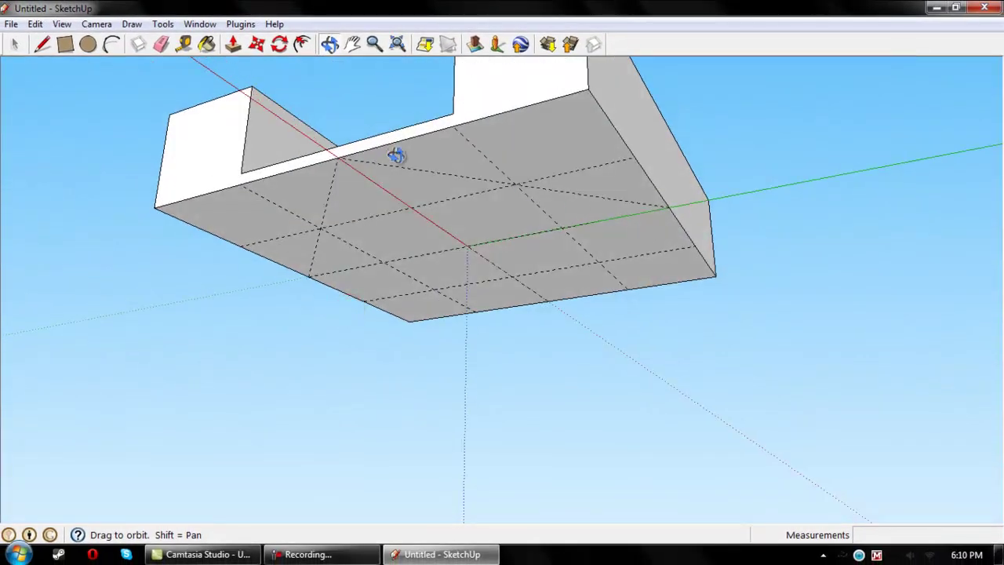
middle_click_drag(396, 155, 338, 98)
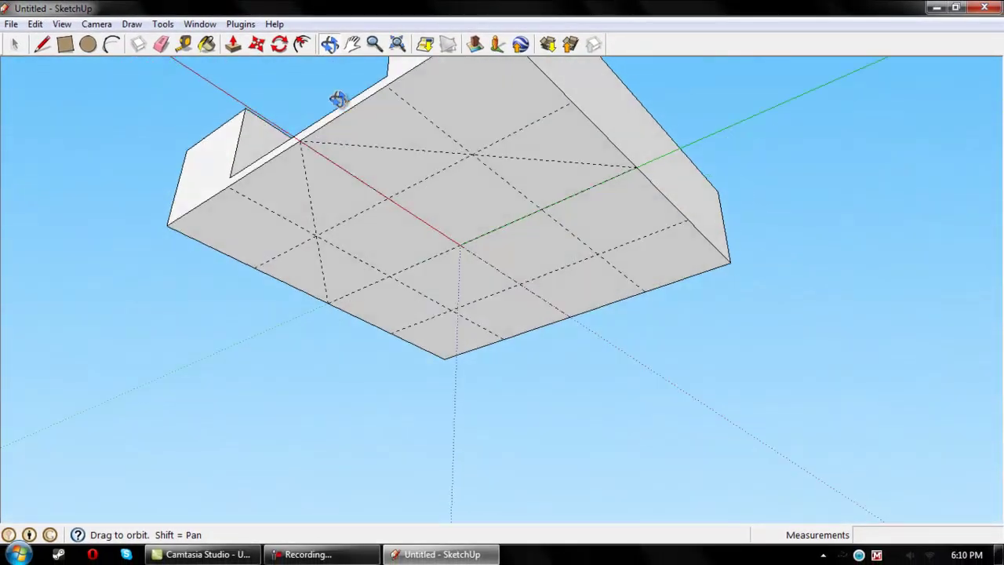
left_click(14, 45)
double_click(384, 149)
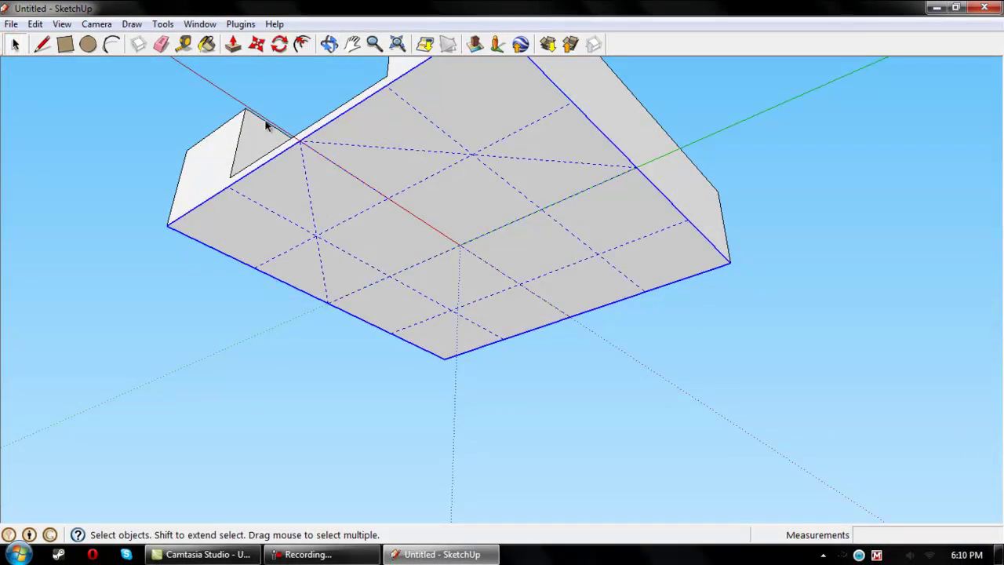
left_click(381, 213)
left_click(448, 156)
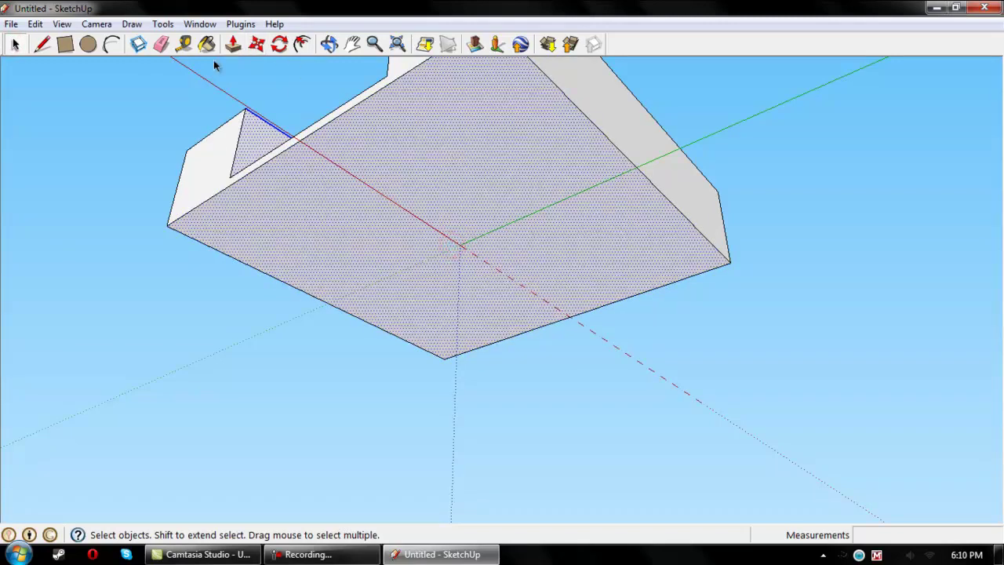
left_click(283, 89)
left_click(39, 45)
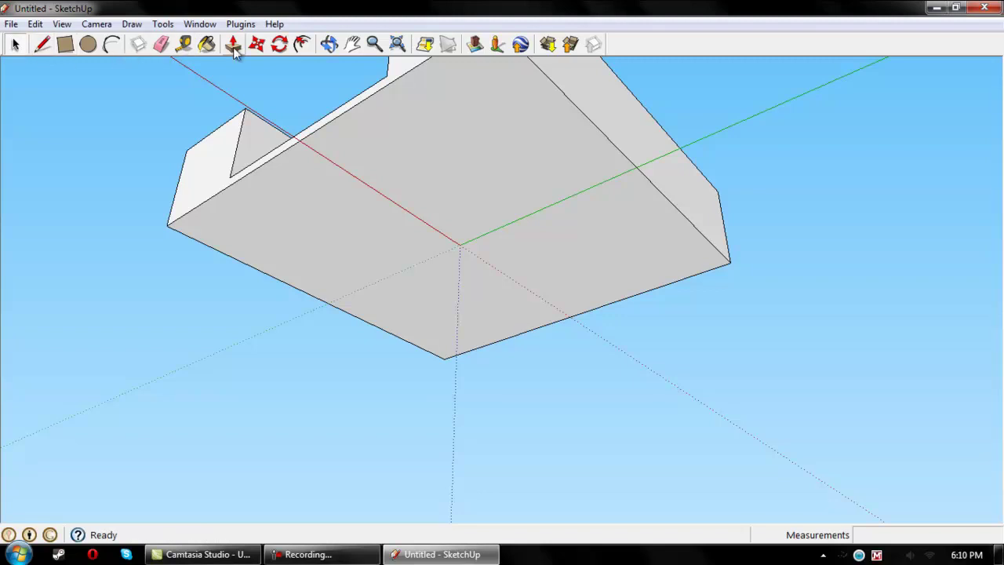
middle_click_drag(365, 243, 507, 262)
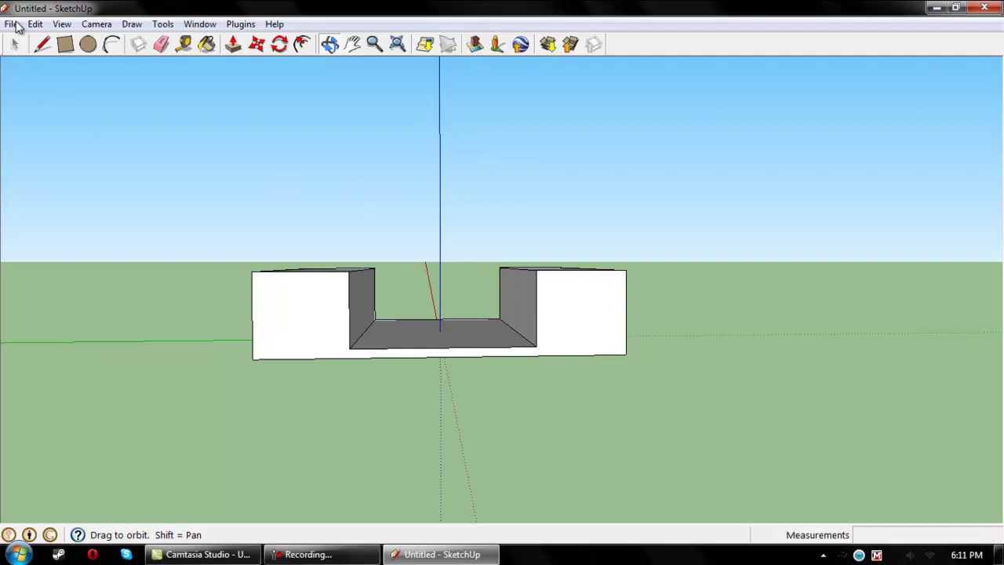
left_click(12, 24)
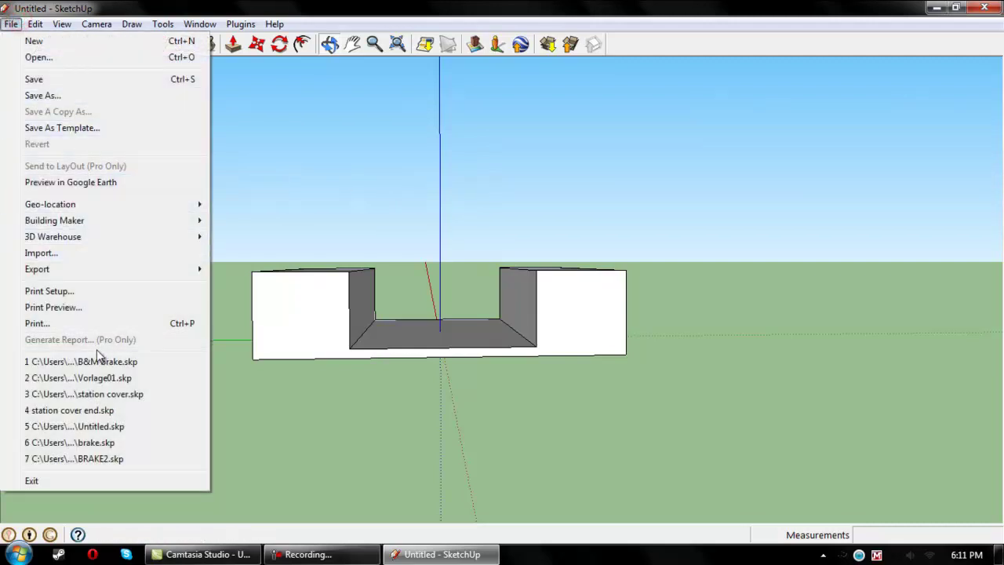
left_click(90, 254)
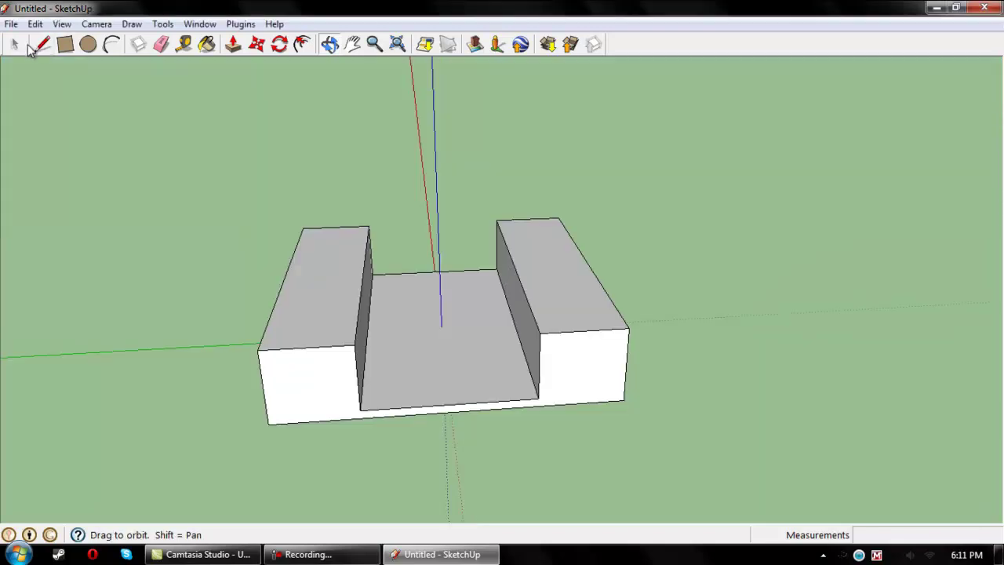
Step: Draw a lengthwise line near the inner edge of each side block's top face to split off a narrow strip
left_click(42, 45)
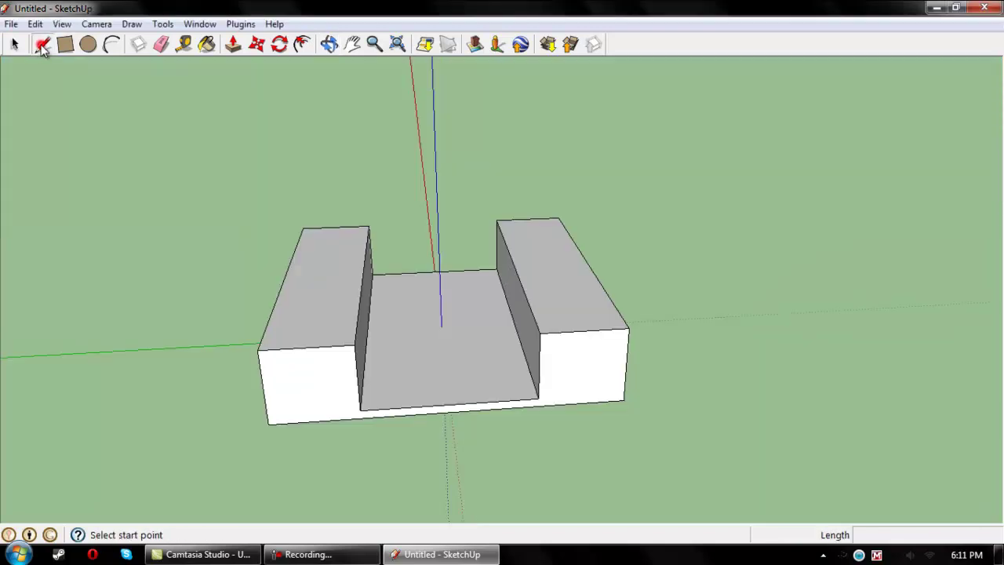
left_click(337, 346)
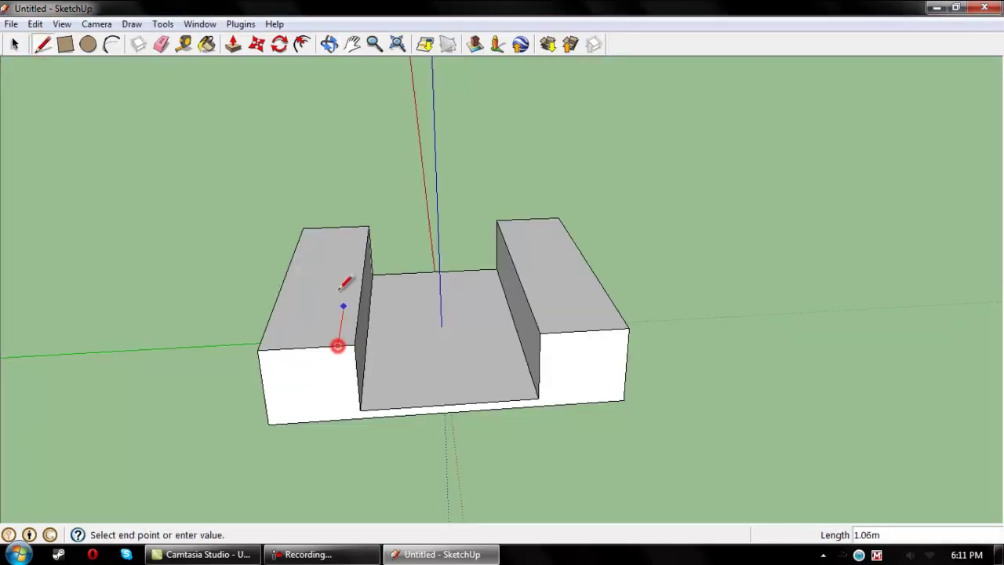
left_click(358, 227)
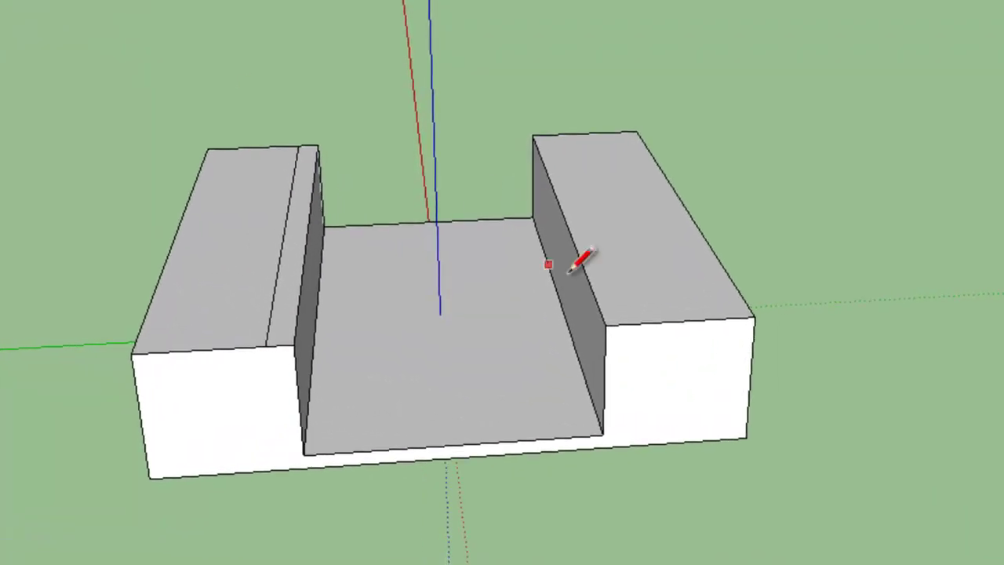
left_click(628, 321)
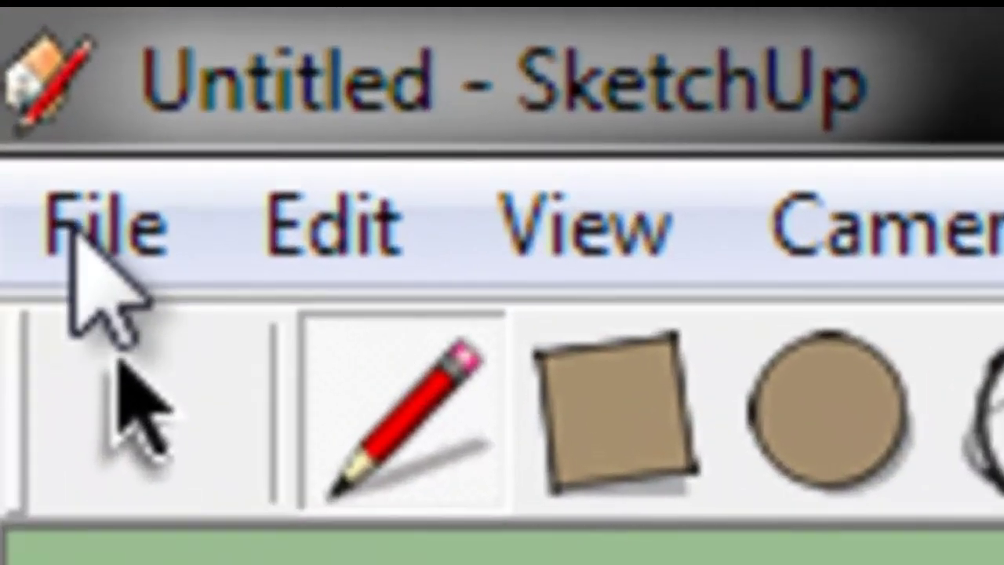
Step: Import images.jpg as a texture and apply its yellow-black stripes to the narrow strip on the left block
left_click(10, 25)
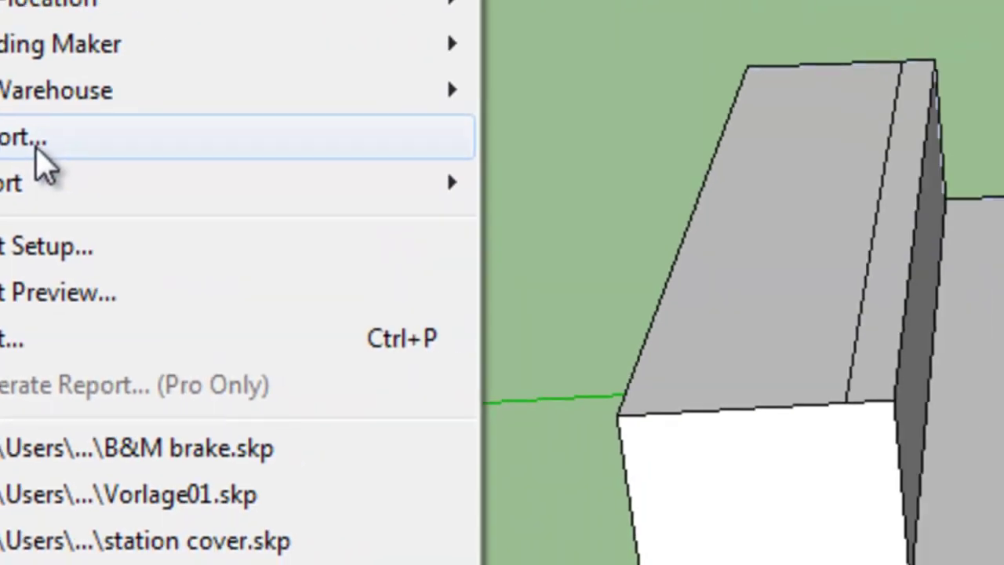
left_click(38, 142)
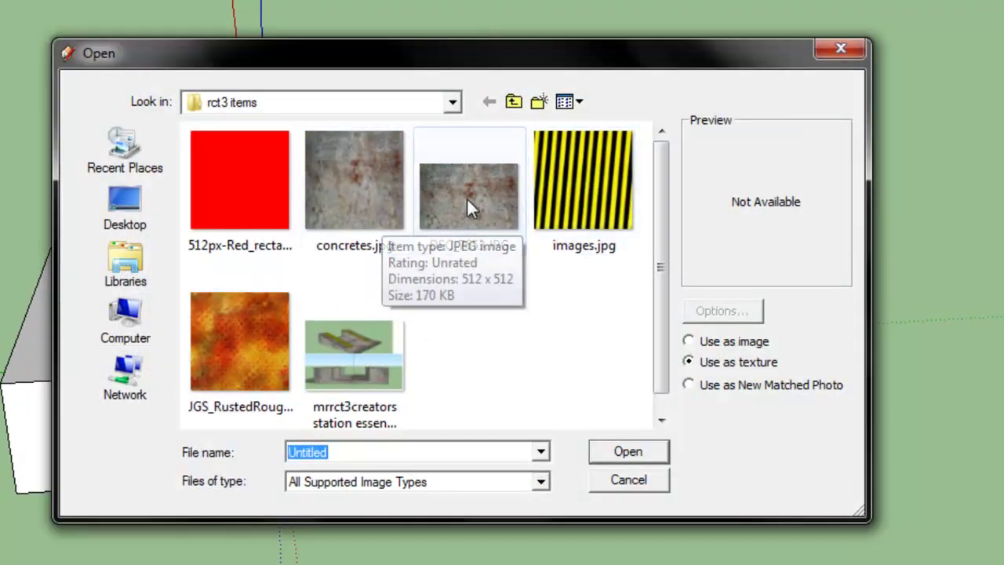
left_click(578, 199)
left_click(633, 455)
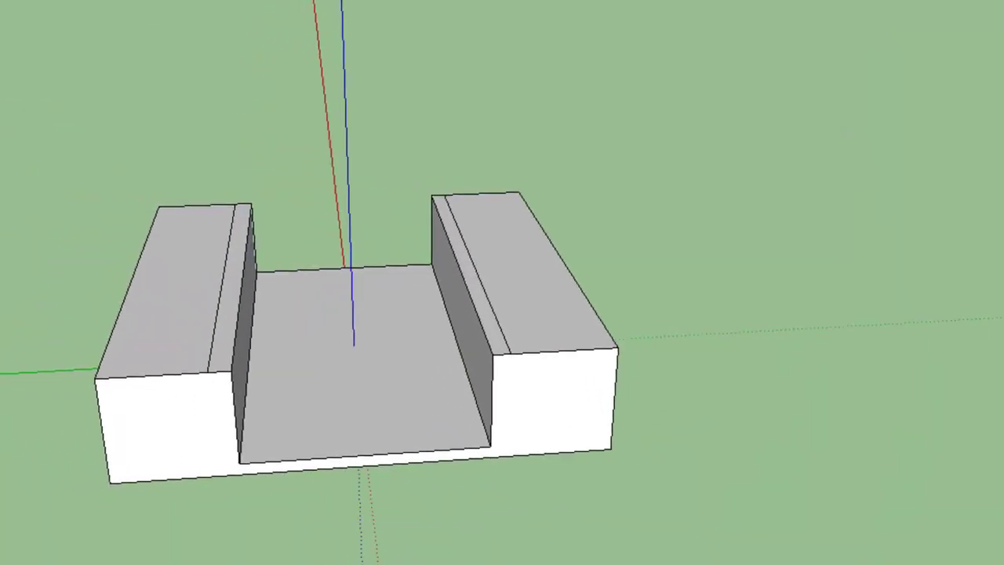
left_click(346, 286)
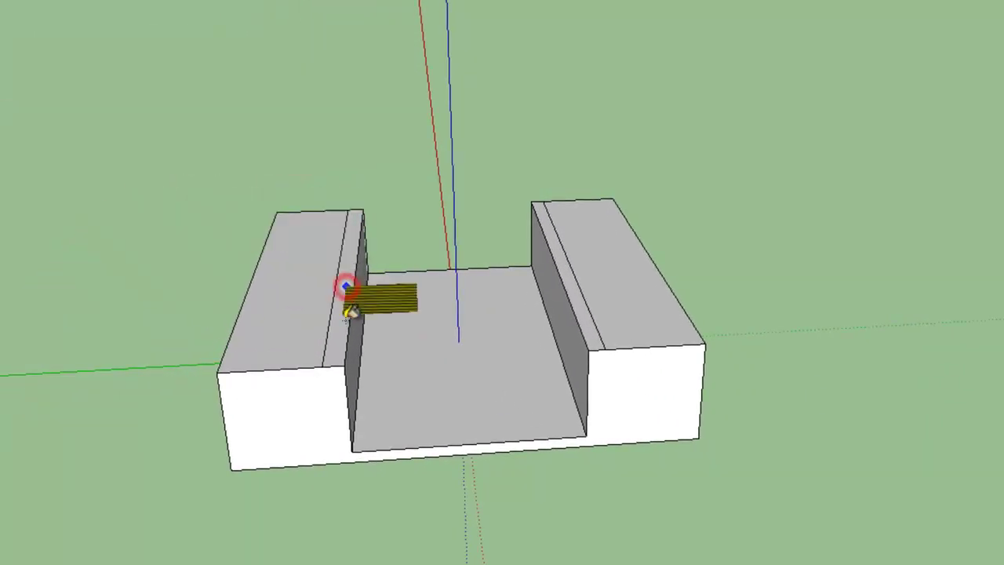
left_click(339, 357)
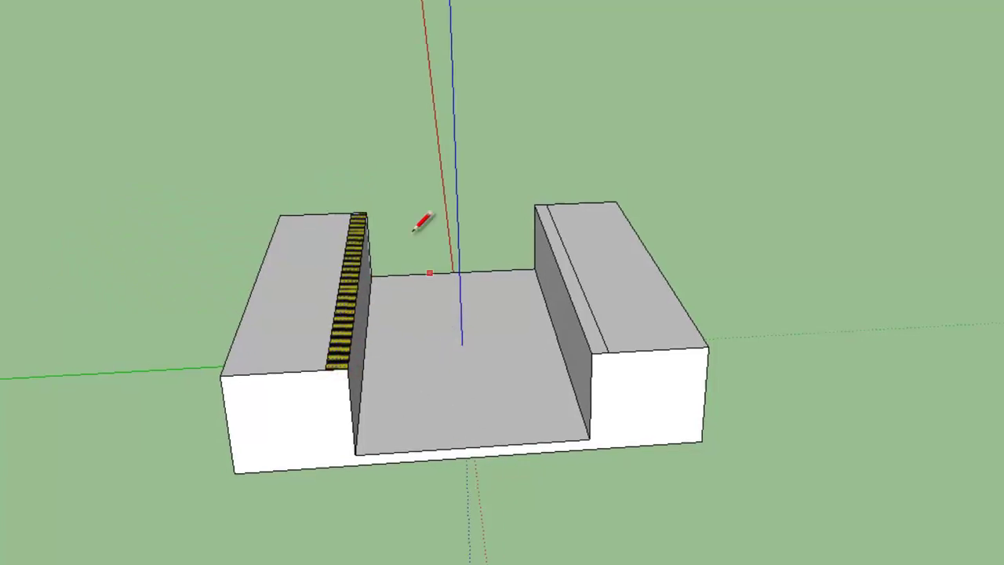
Step: Paint the right block's narrow strip with the yellow-black striped texture from the In Model materials
left_click(240, 60)
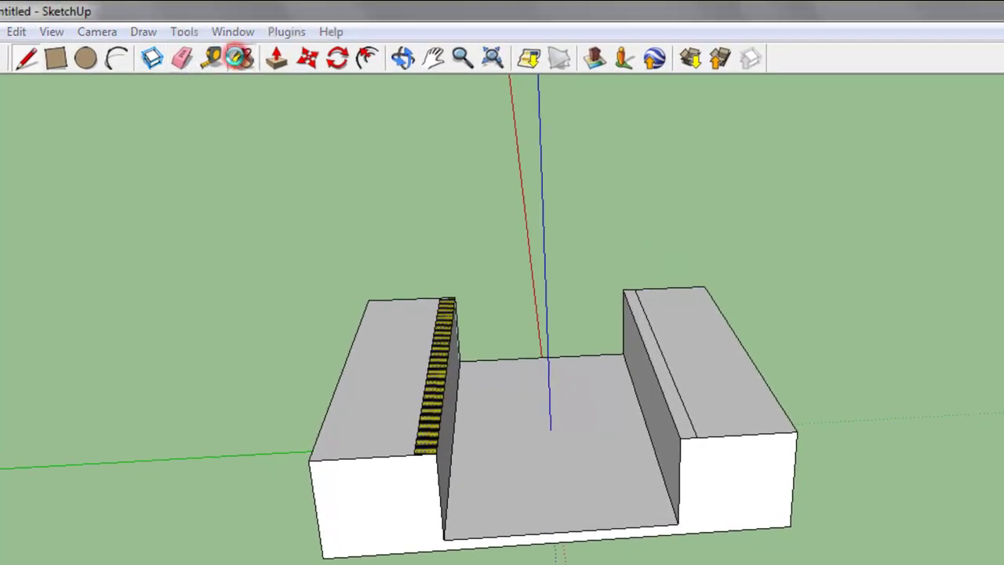
left_click(154, 271)
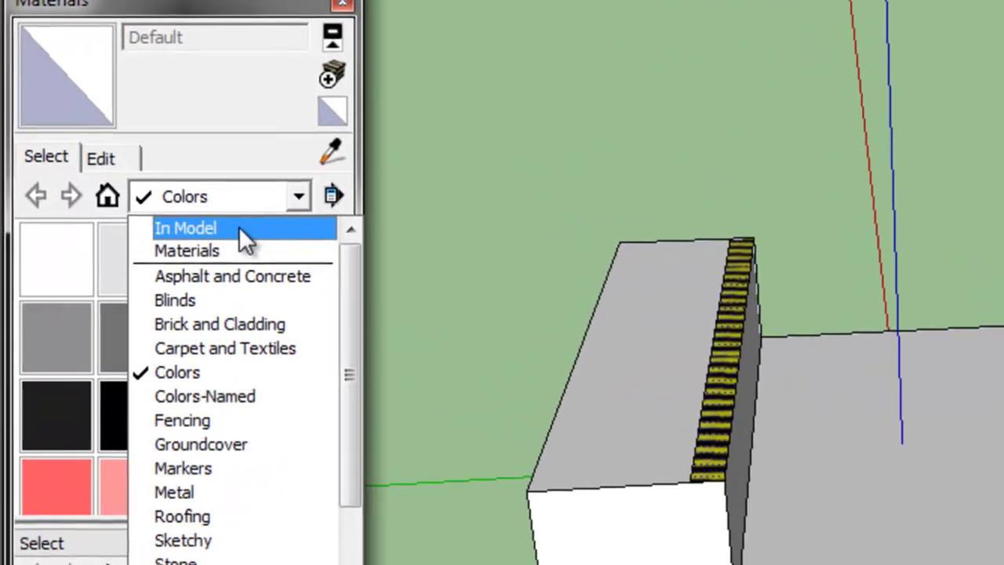
left_click(122, 289)
left_click(298, 333)
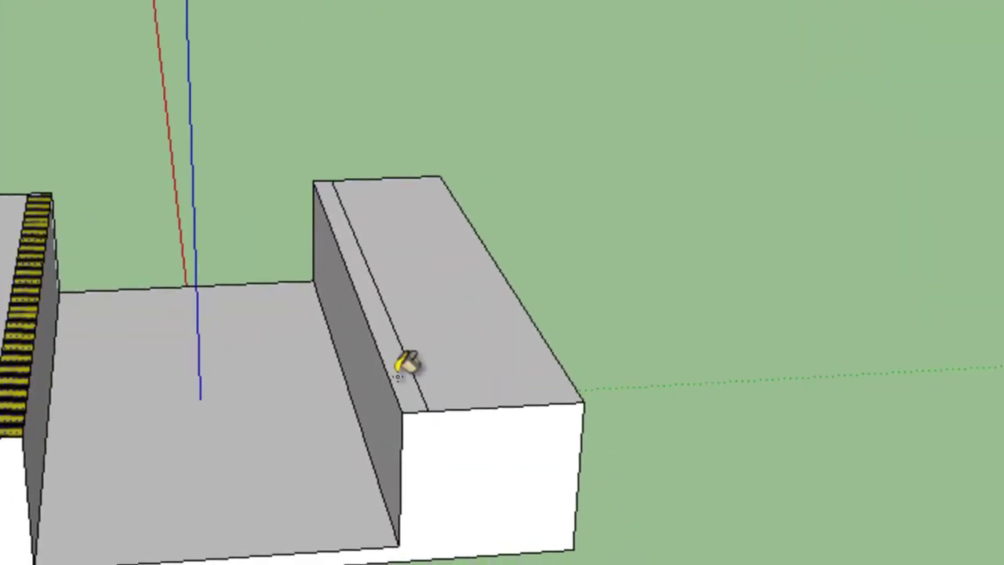
left_click(341, 364)
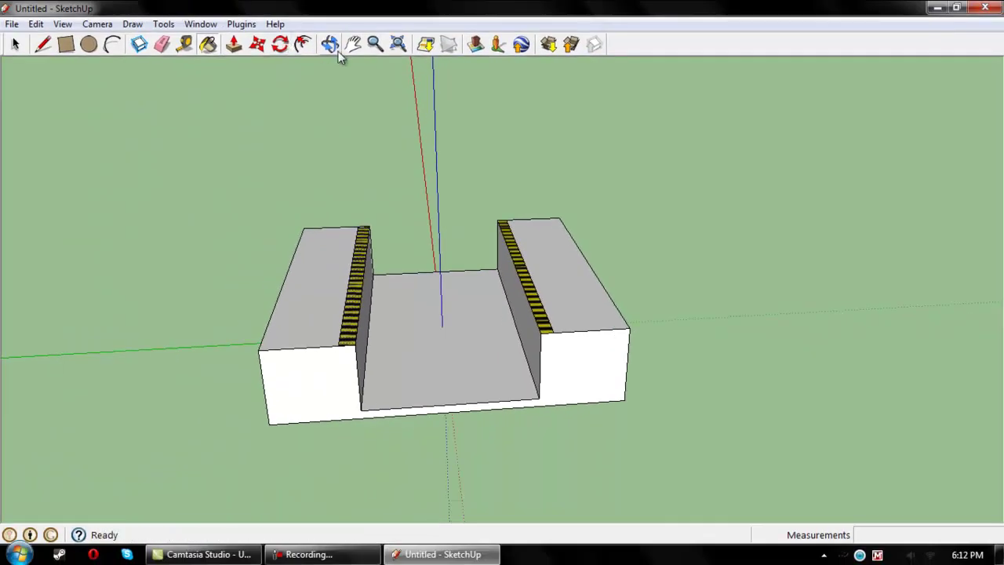
Step: Import concretes.jpg as a texture and apply it to the platform's front end face, scaled to the right block's end
left_click(330, 44)
left_click_drag(437, 298, 437, 337)
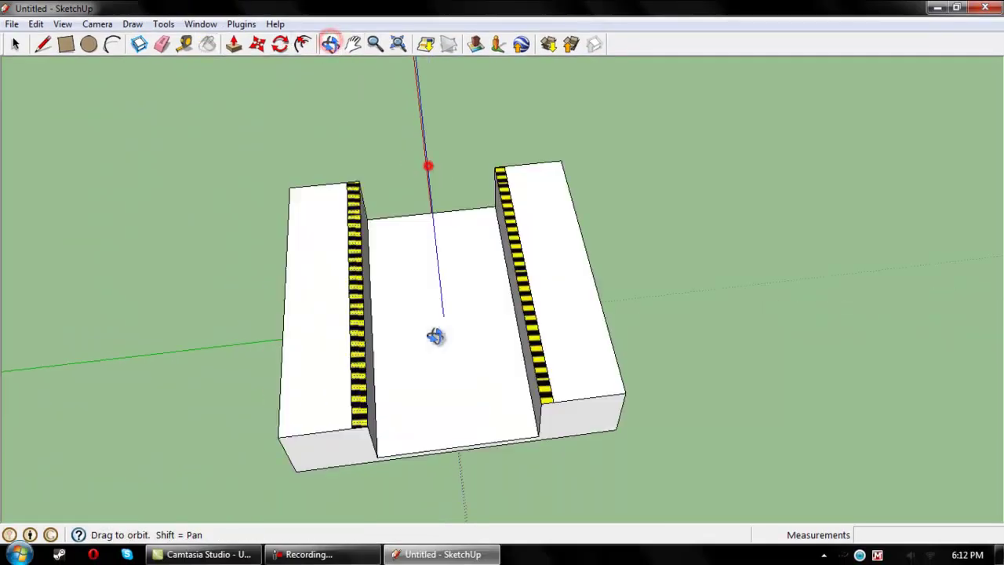
scroll(437, 352, "up", 6)
mouse_move(509, 322)
left_mouse_down()
mouse_move(408, 318)
mouse_move(278, 197)
mouse_move(429, 128)
mouse_move(571, 199)
mouse_move(502, 231)
mouse_move(302, 162)
left_mouse_up()
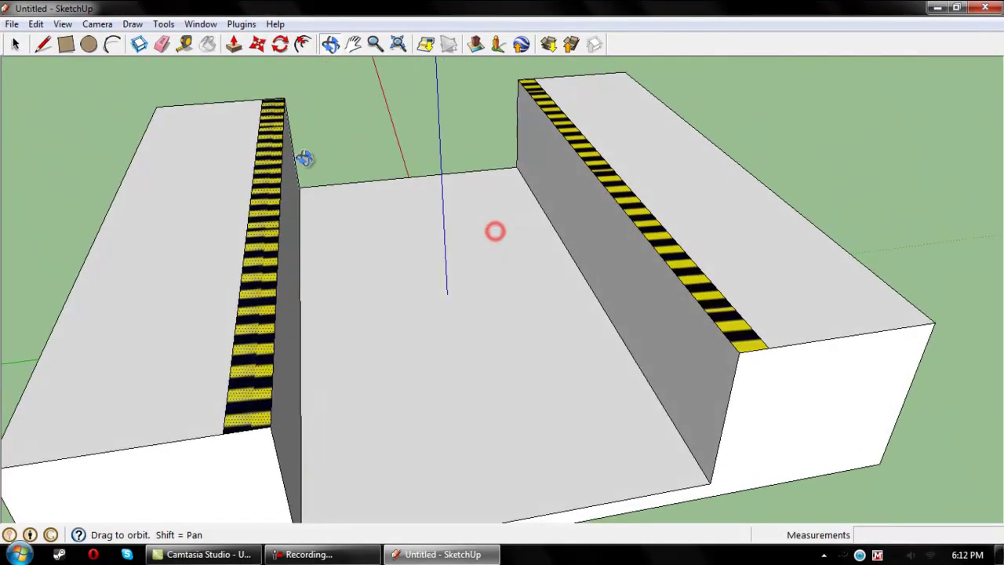
scroll(303, 162, "down", 3)
left_click(12, 23)
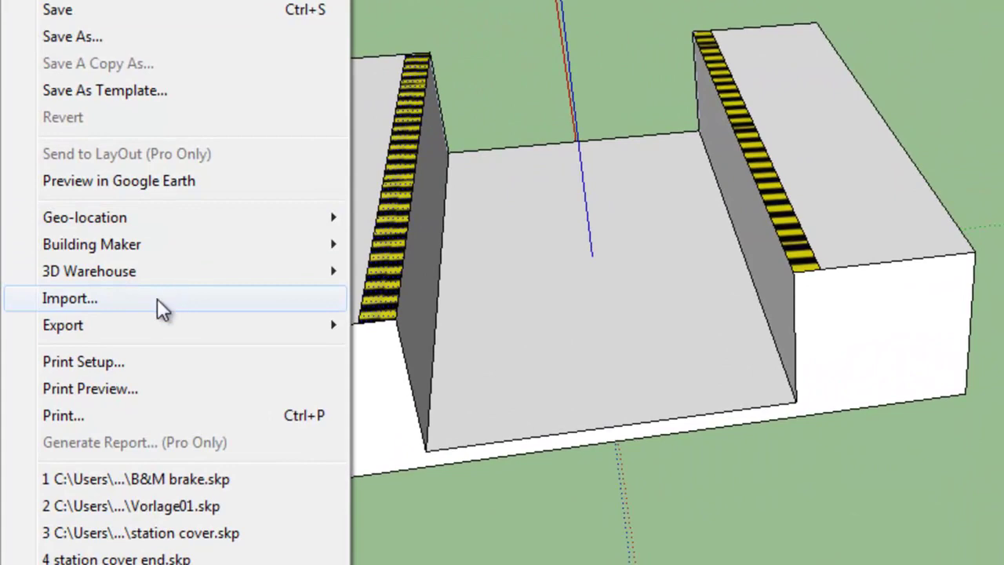
left_click(156, 298)
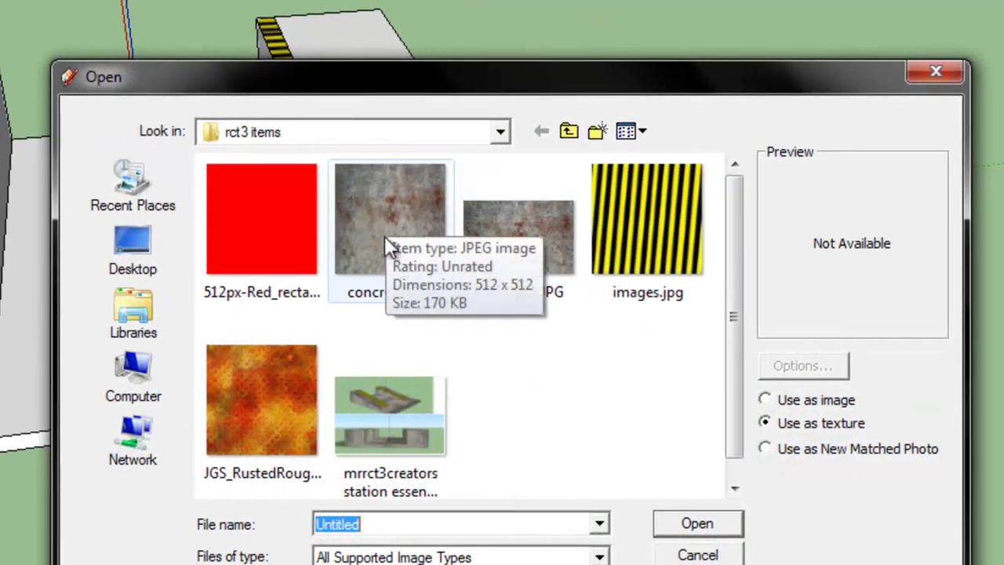
left_click(408, 235)
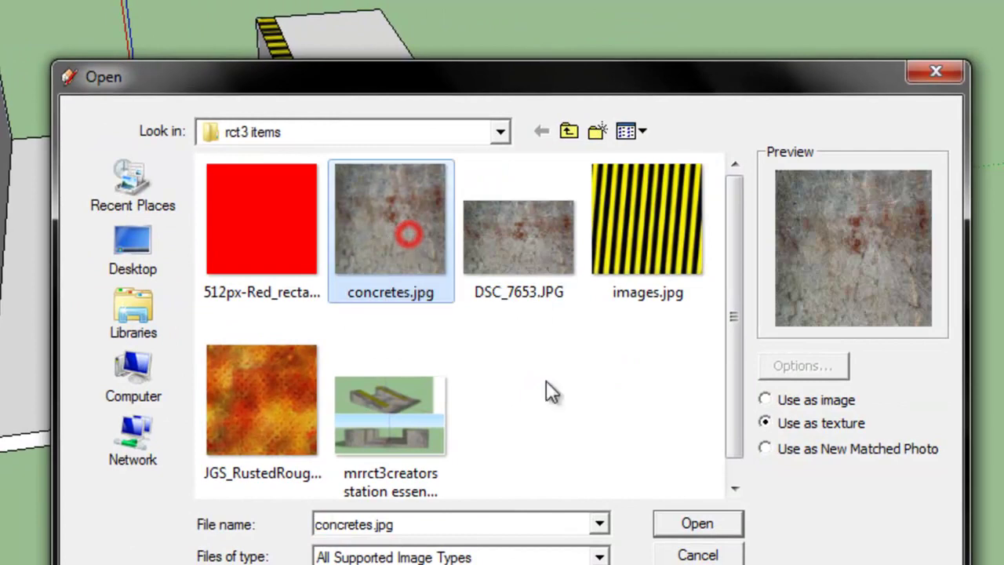
left_click(697, 524)
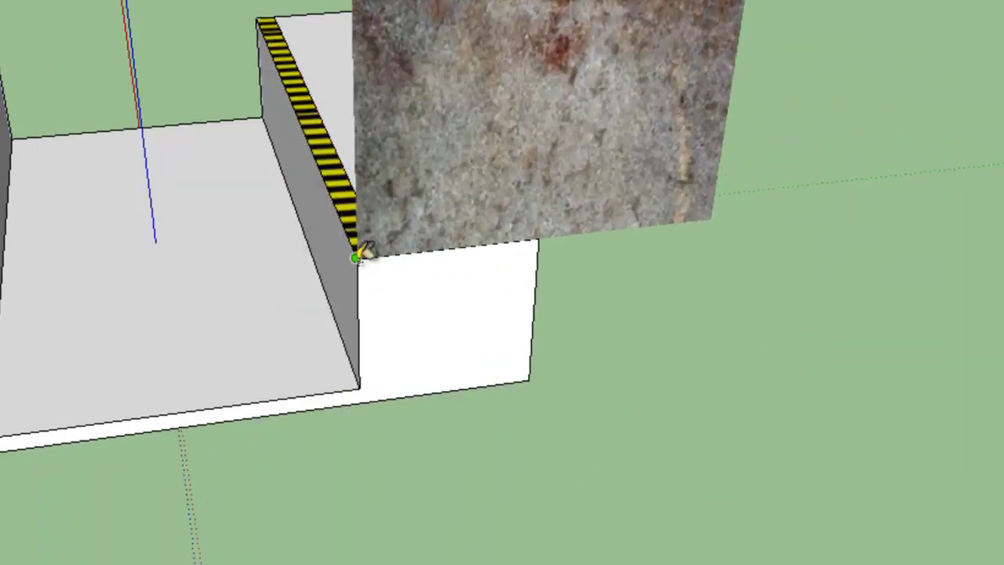
left_click(357, 258)
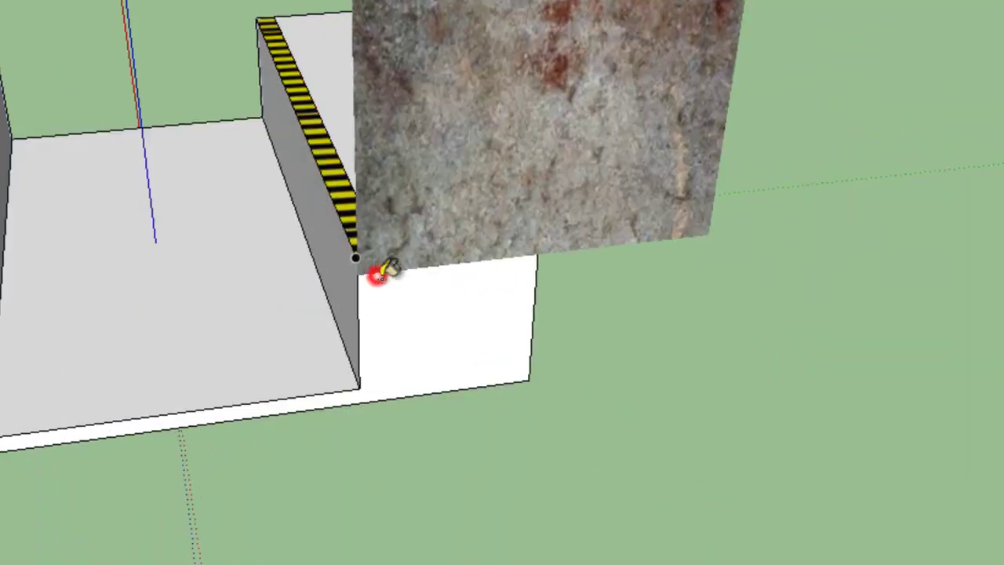
left_click(525, 351)
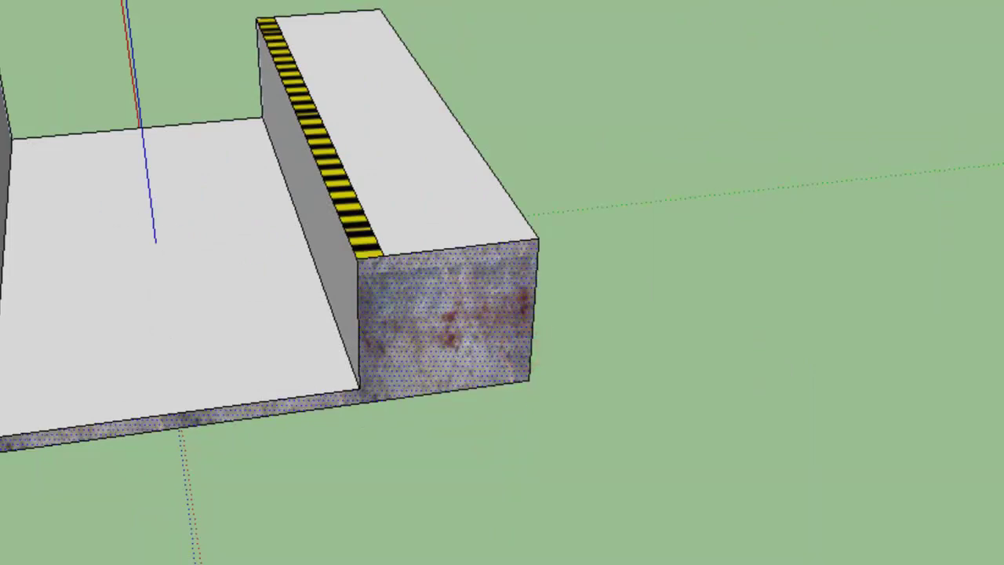
Step: Paint the floor, the right block's inner wall and both blocks' top faces with the concretes texture from the In Model materials
key("b")
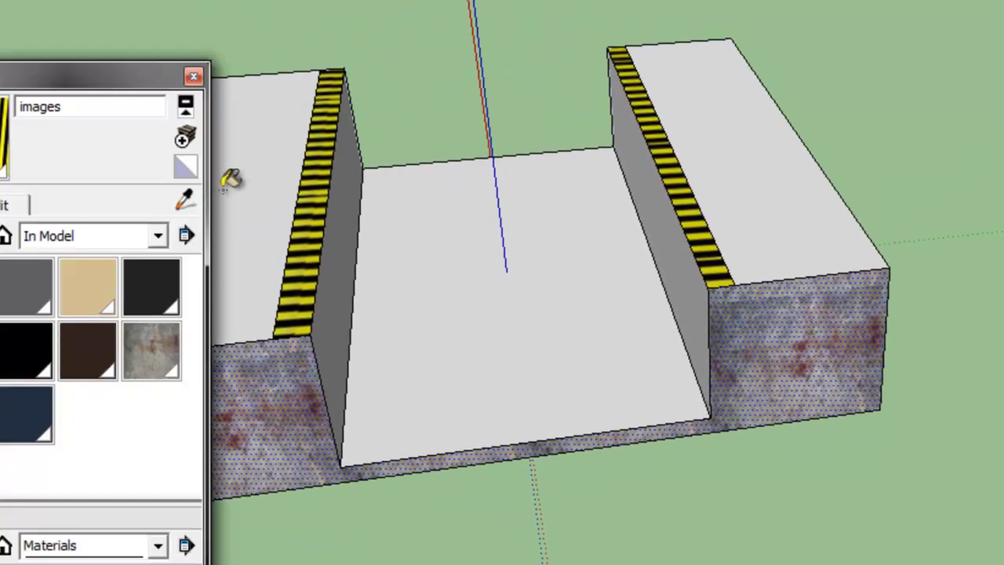
left_click(164, 335)
left_click(509, 349)
left_click(671, 221)
left_click(770, 163)
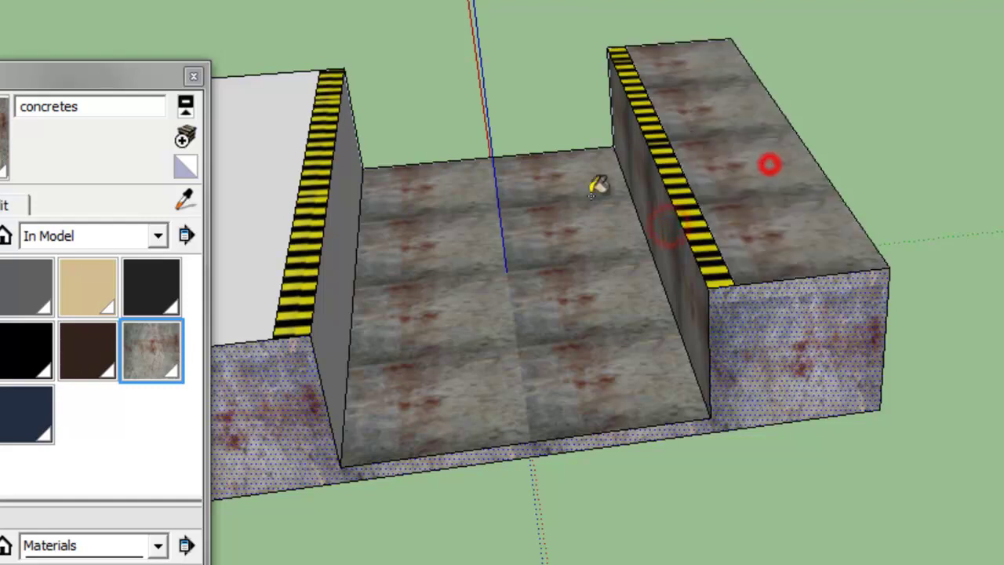
left_click(248, 188)
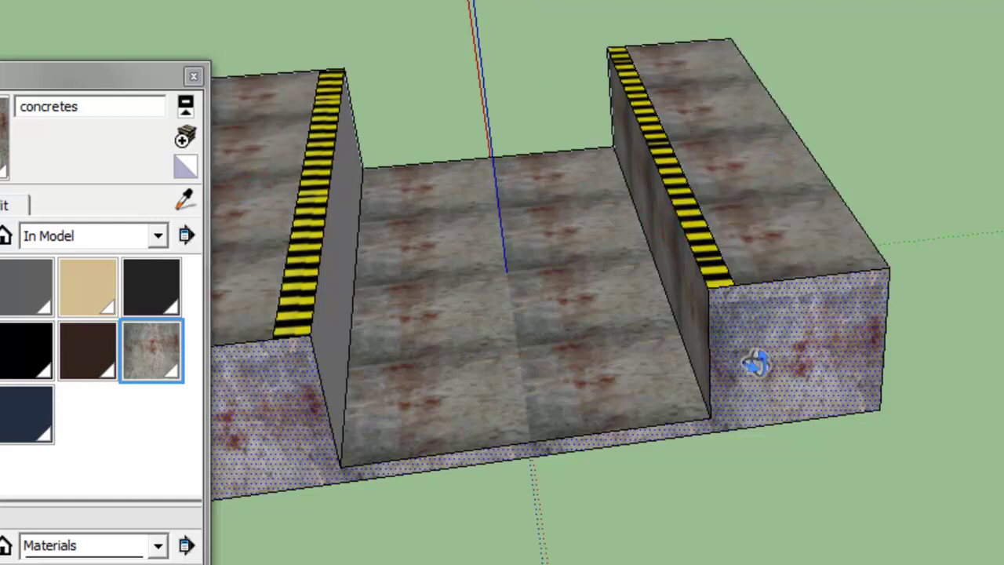
Step: Paint the right block's outer side, the left block's inner wall and the platform's rear end face with the concretes texture
middle_click_drag(755, 363, 231, 366)
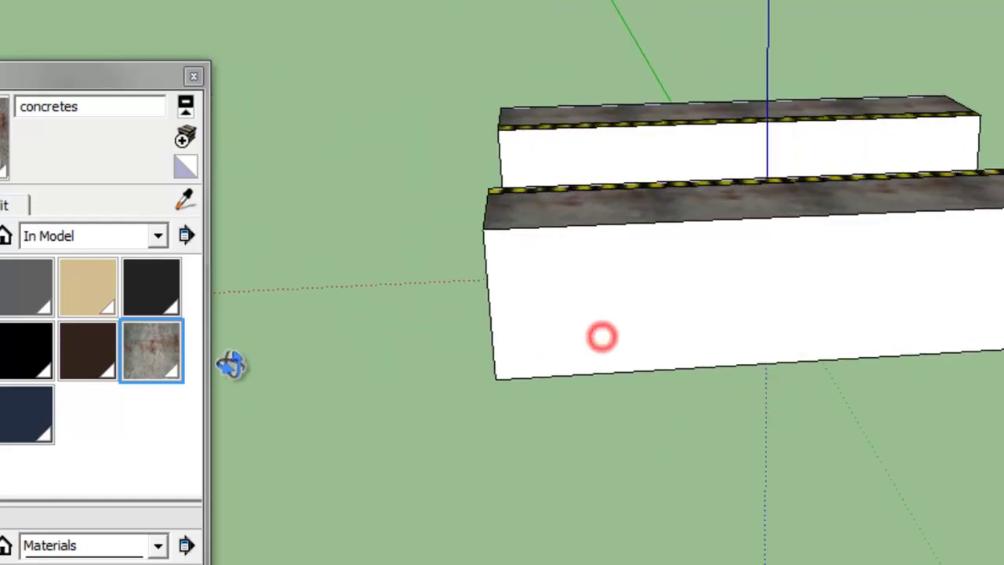
left_click(714, 301)
left_click(674, 157)
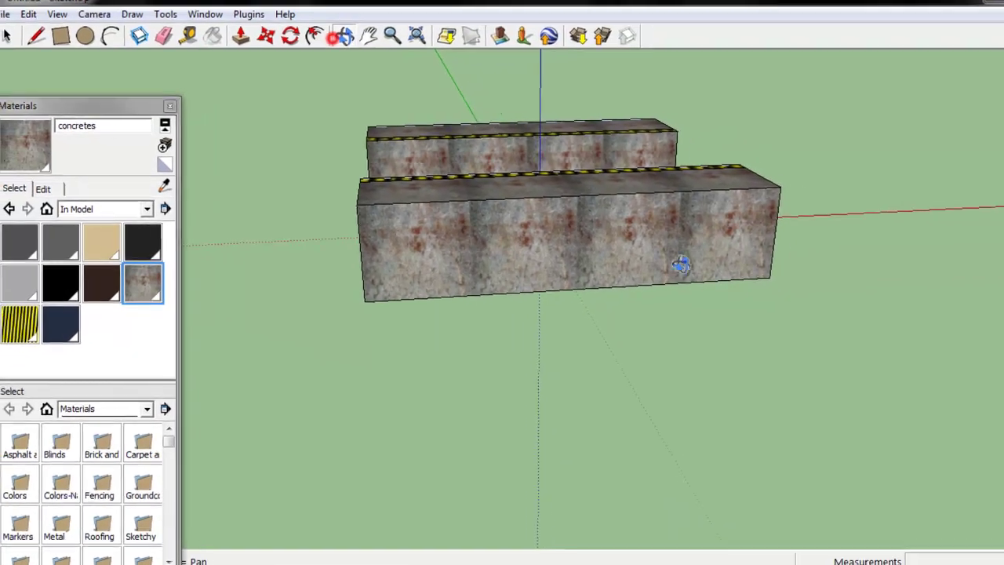
middle_click_drag(681, 265, 307, 72)
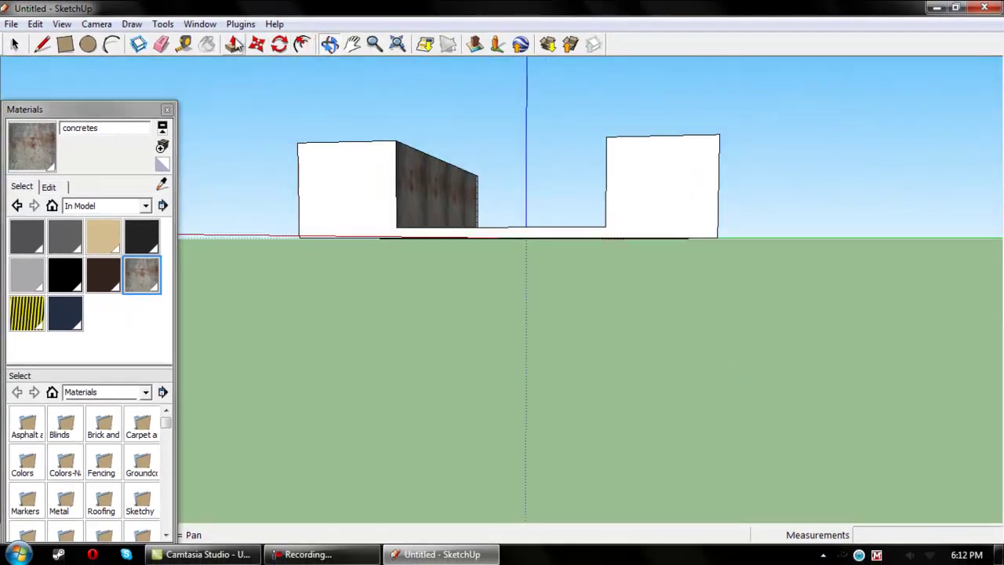
left_click(346, 185)
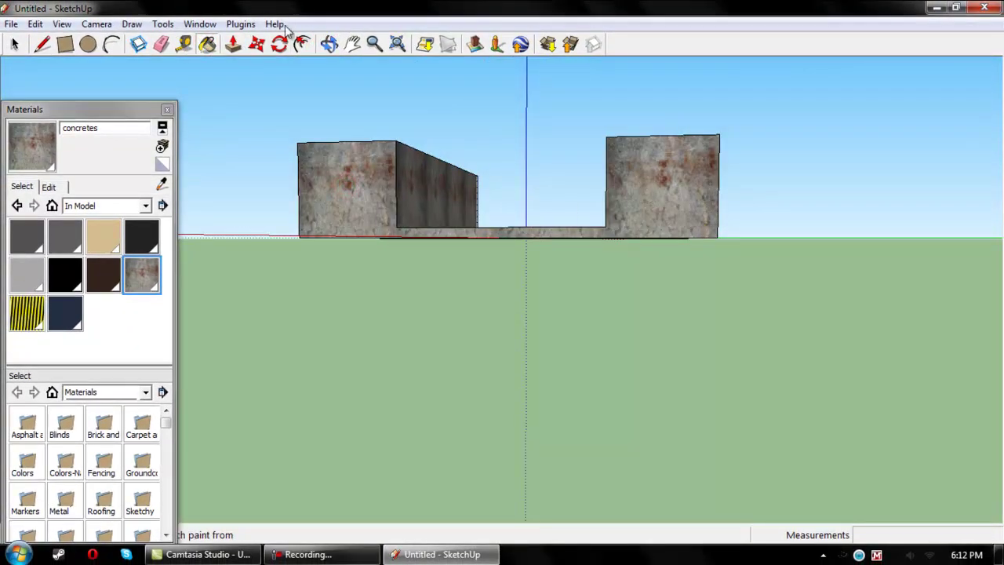
Step: Paint the underside and the left block's outer side with the concretes texture, then close the materials browser
left_click(329, 44)
left_click_drag(372, 276, 298, 126)
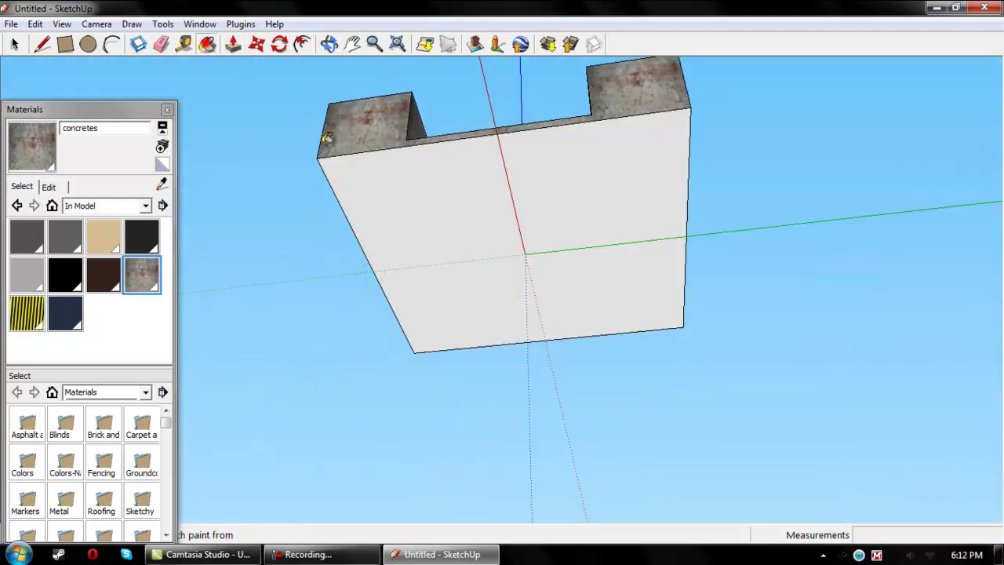
left_click(518, 273)
left_click(330, 44)
mouse_move(717, 276)
left_mouse_down()
mouse_move(798, 284)
mouse_move(588, 394)
left_mouse_up()
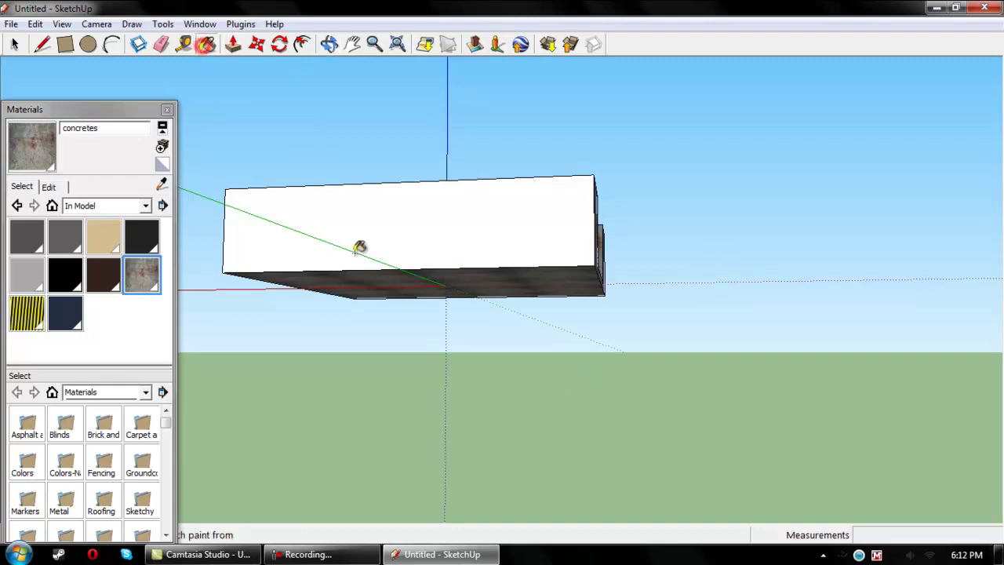
left_click(353, 229)
left_click(330, 44)
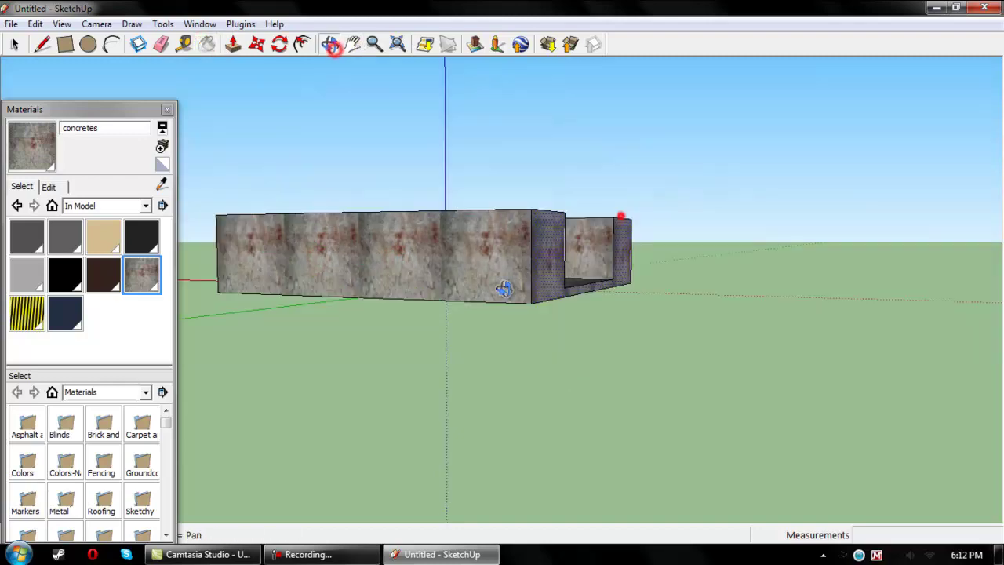
mouse_move(504, 287)
left_mouse_down()
mouse_move(646, 327)
mouse_move(643, 318)
mouse_move(527, 416)
mouse_move(533, 446)
mouse_move(460, 347)
mouse_move(558, 358)
mouse_move(350, 187)
left_mouse_up()
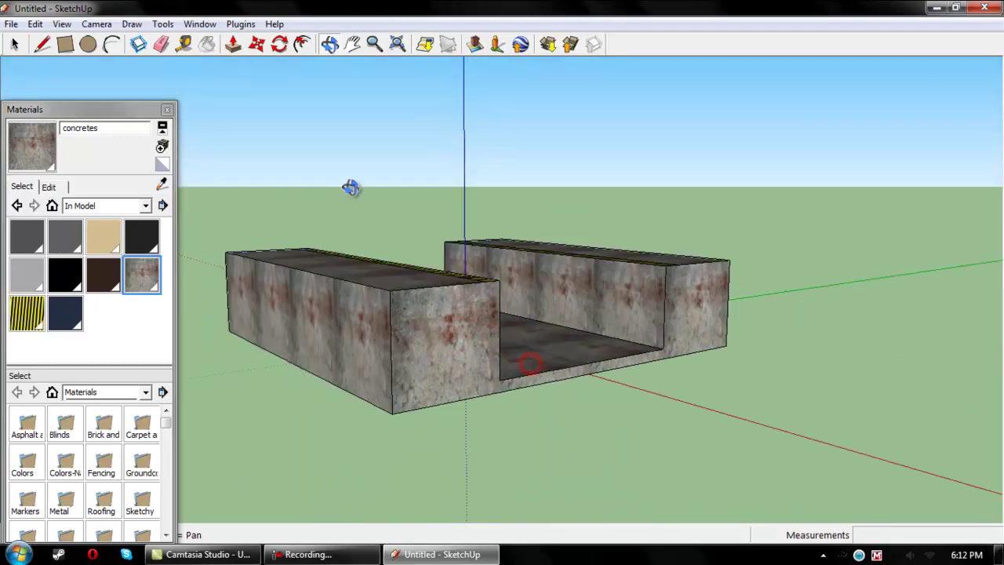
left_click(166, 111)
Step: Select the platform's floor, block tops and inner walls, and add the right block's outer side to the selection
left_click_drag(343, 316, 539, 359)
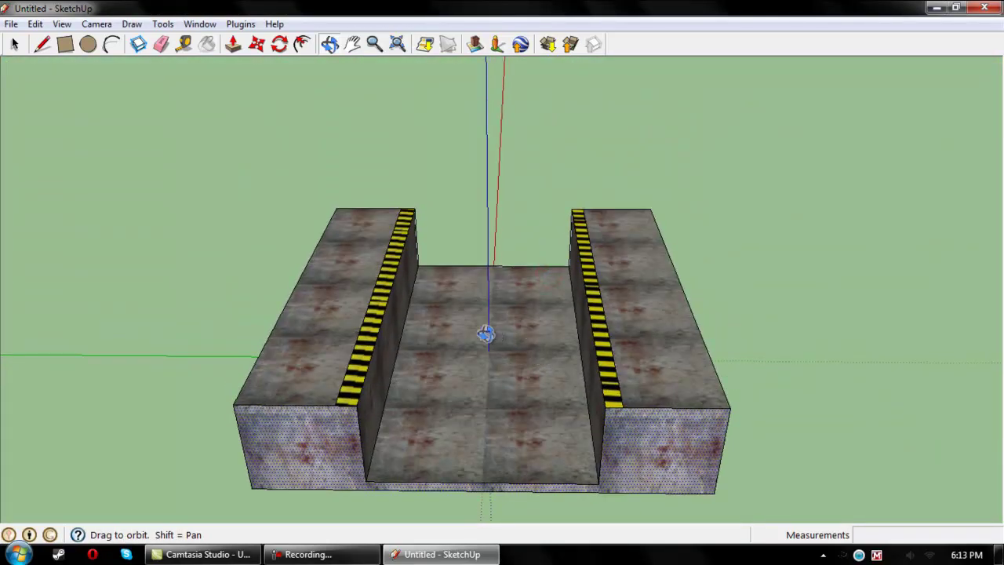
left_click(14, 44)
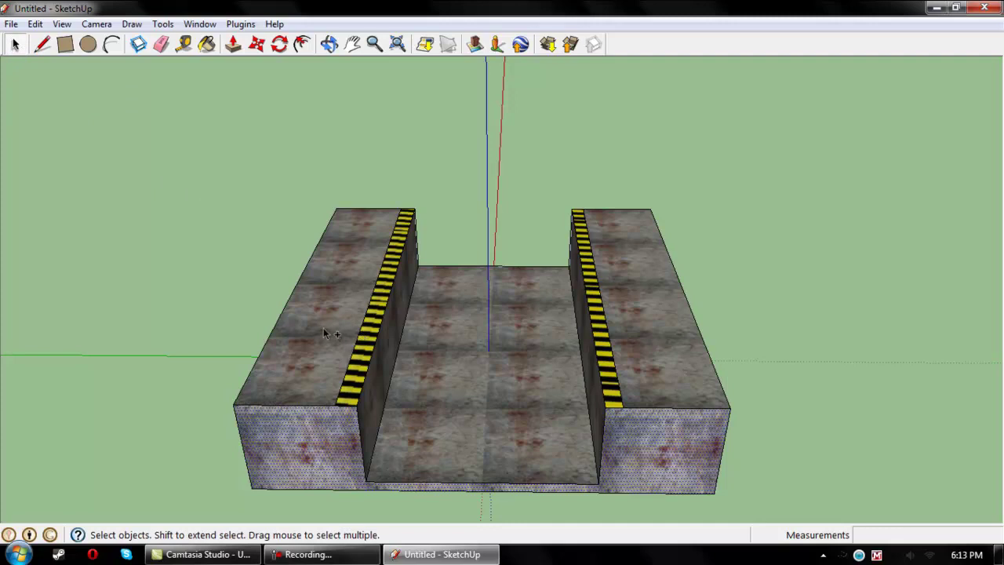
triple_click(482, 377)
left_click(328, 45)
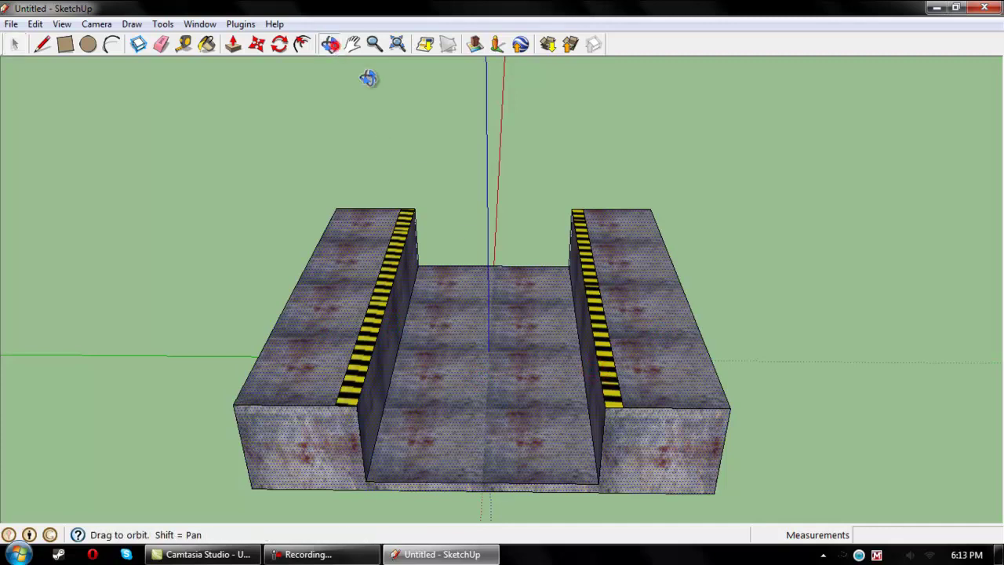
mouse_move(598, 333)
left_mouse_down()
mouse_move(408, 350)
mouse_move(321, 289)
mouse_move(476, 331)
mouse_move(504, 314)
left_mouse_up()
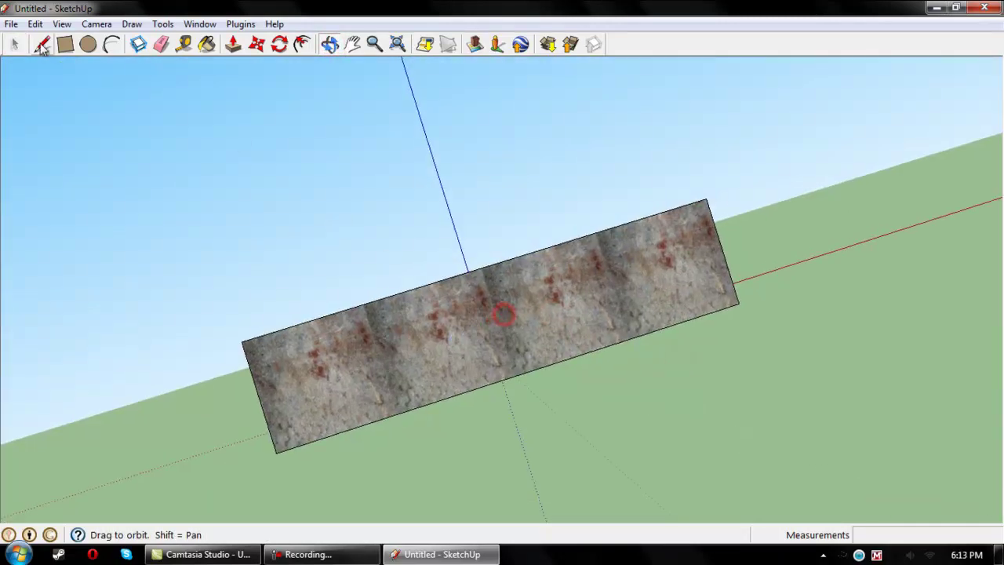
left_click(466, 346)
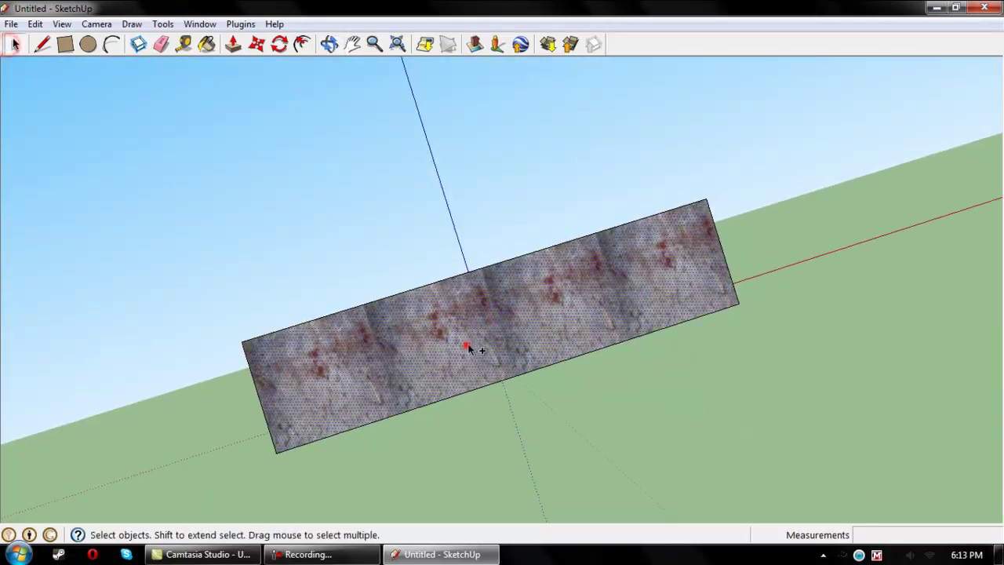
Step: Add the platform's rear end face and its underside to the selection
left_click(329, 45)
middle_click_drag(578, 251, 272, 286)
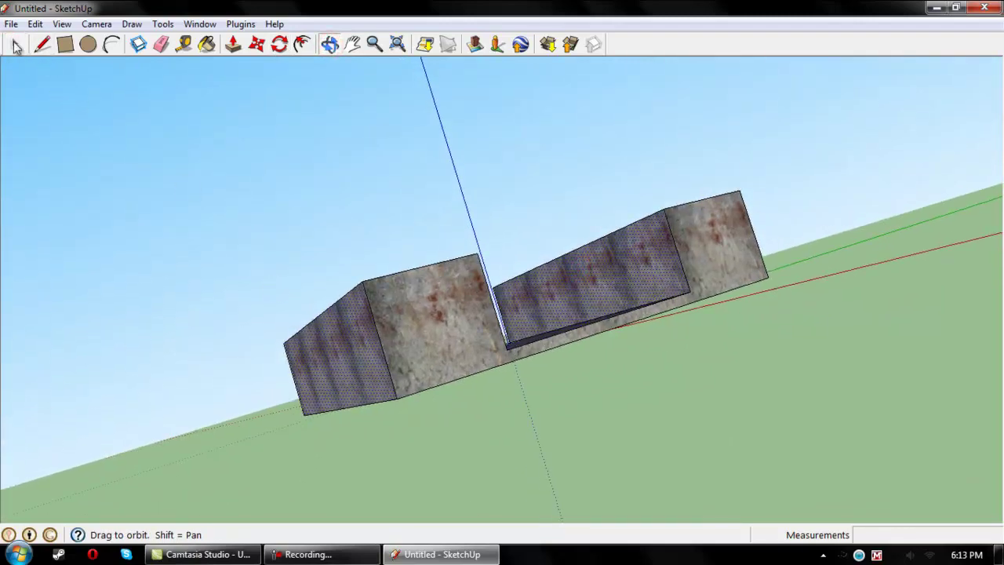
left_click(16, 45)
left_click(329, 45)
left_click_drag(360, 356, 491, 392)
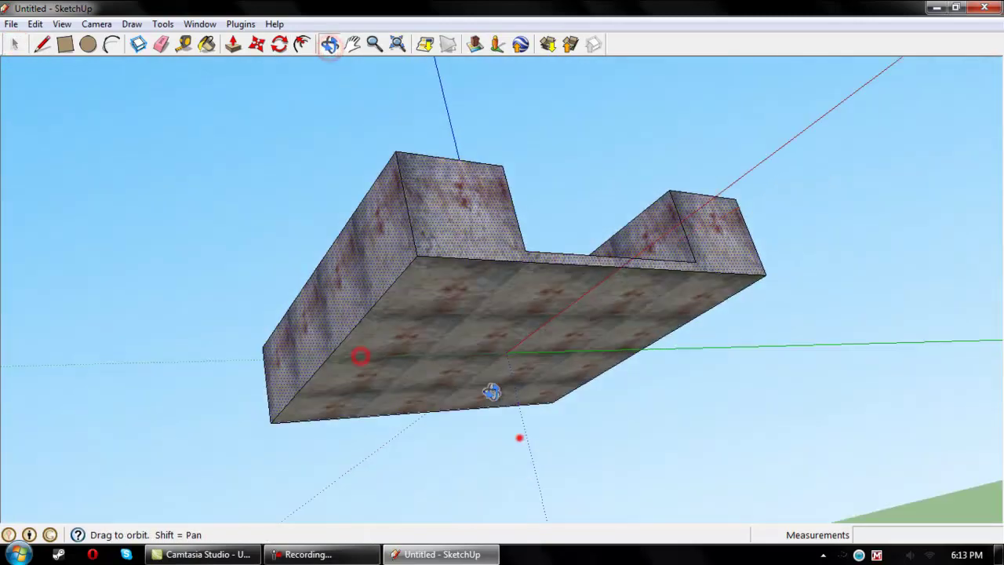
left_click_drag(519, 438, 370, 176)
left_click(16, 46)
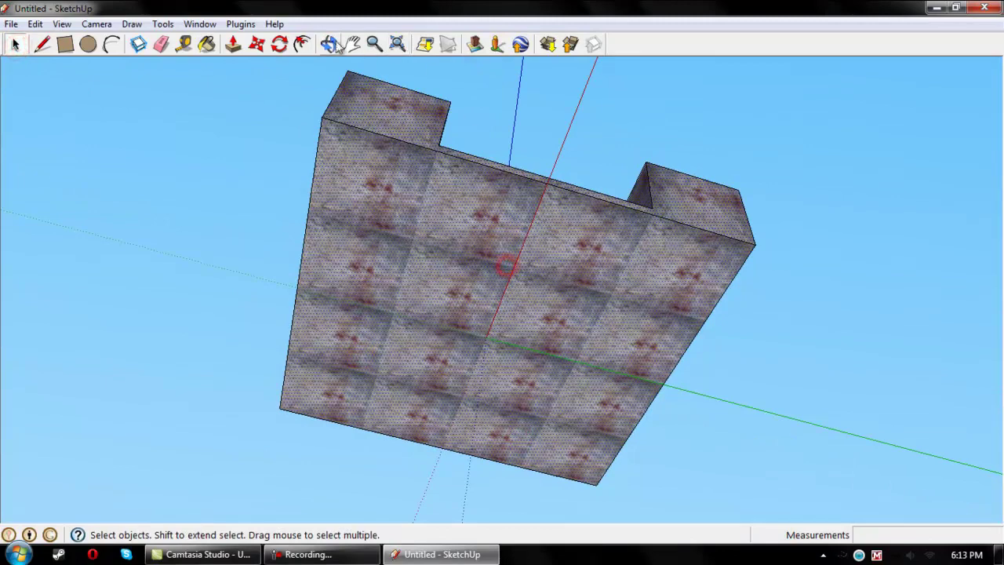
Step: Add the left block's outer side face to the selection
double_click(341, 44)
left_click_drag(328, 23, 455, 1)
key("space")
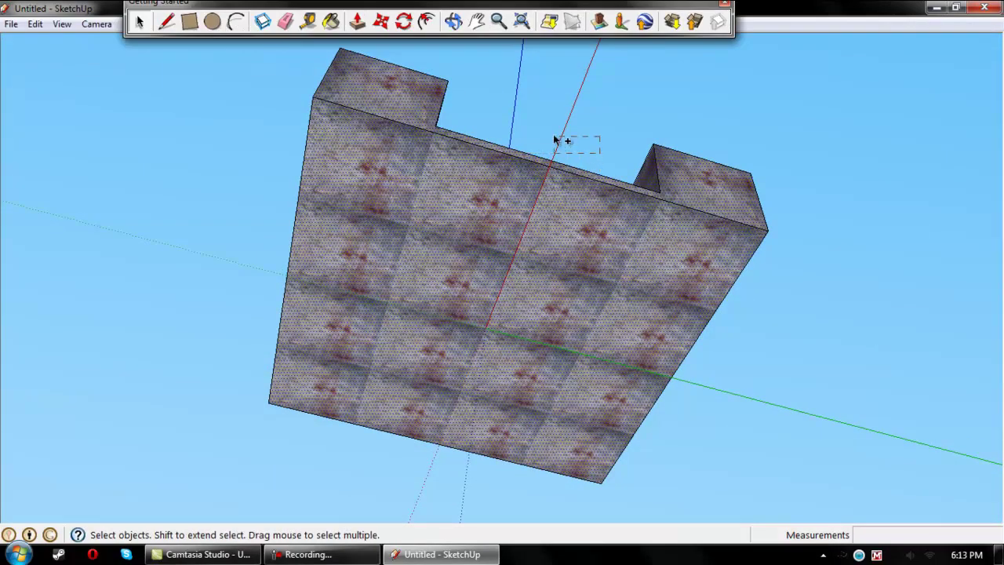
left_click(455, 21)
left_click_drag(726, 157, 234, 110)
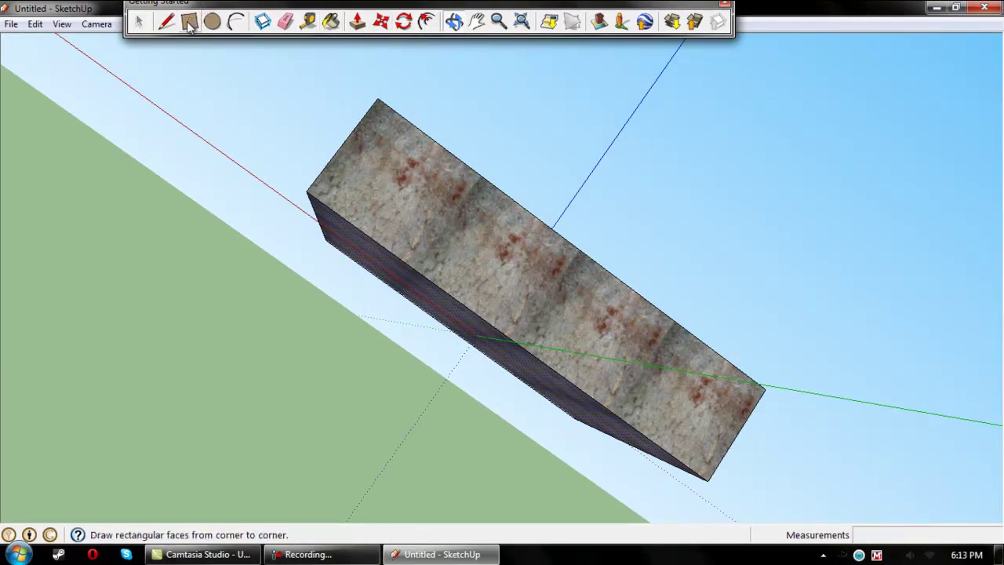
left_click(138, 23)
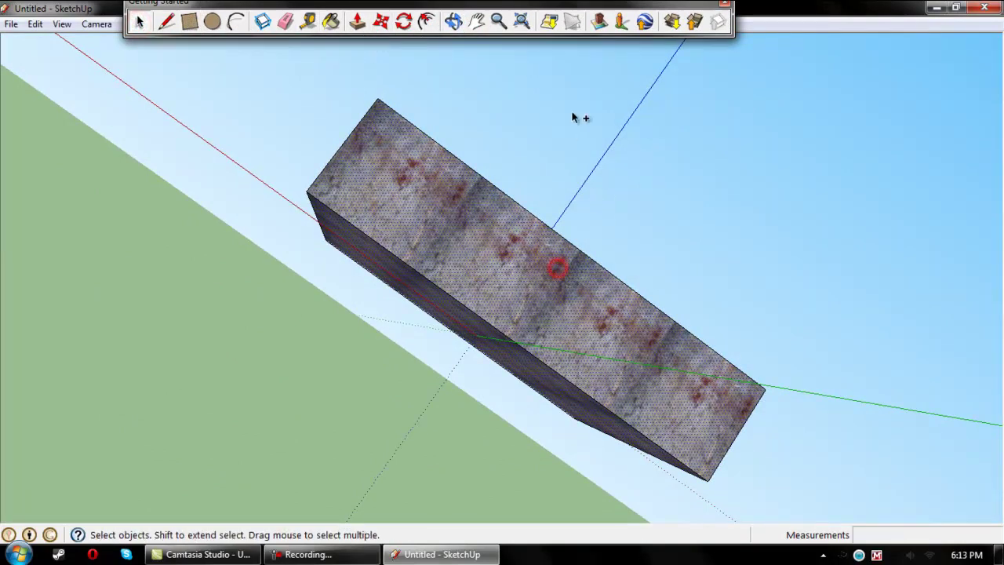
Step: Add the bounding edges of the selected faces to the selection and combine the whole platform into a single object
left_click(454, 21)
left_click_drag(743, 194, 490, 248)
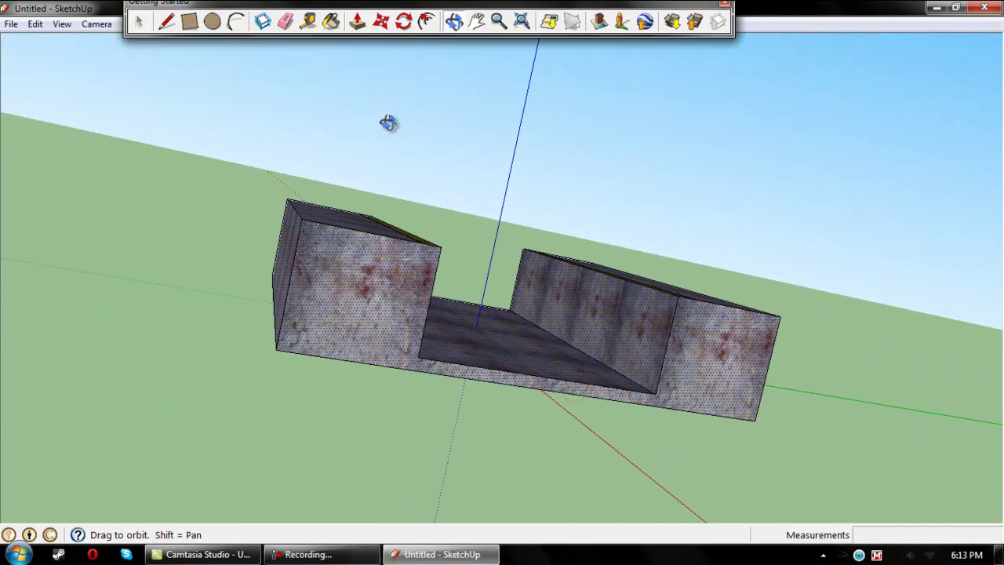
left_click(141, 22)
right_click(339, 272)
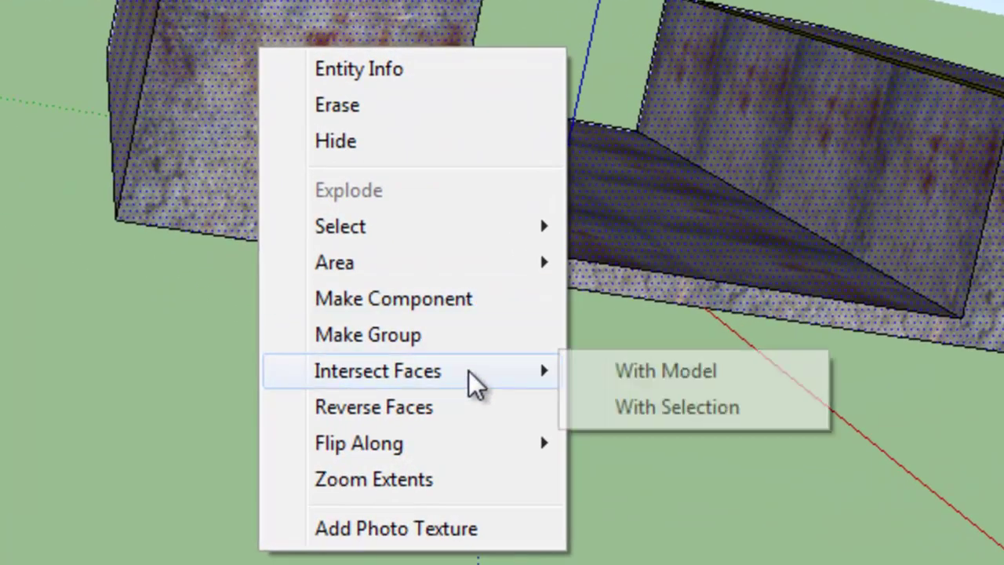
mouse_move(418, 262)
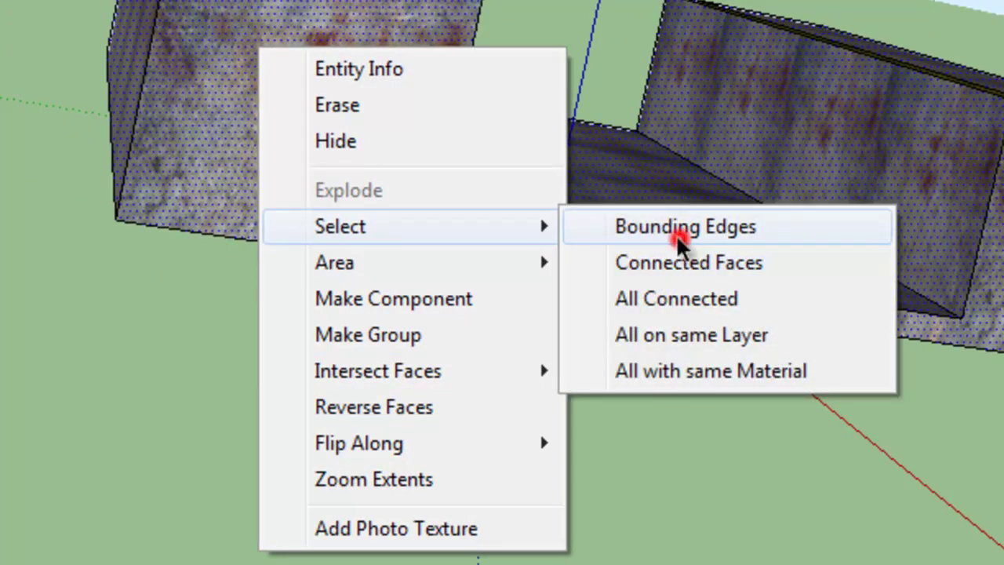
left_click(679, 226)
right_click(191, 524)
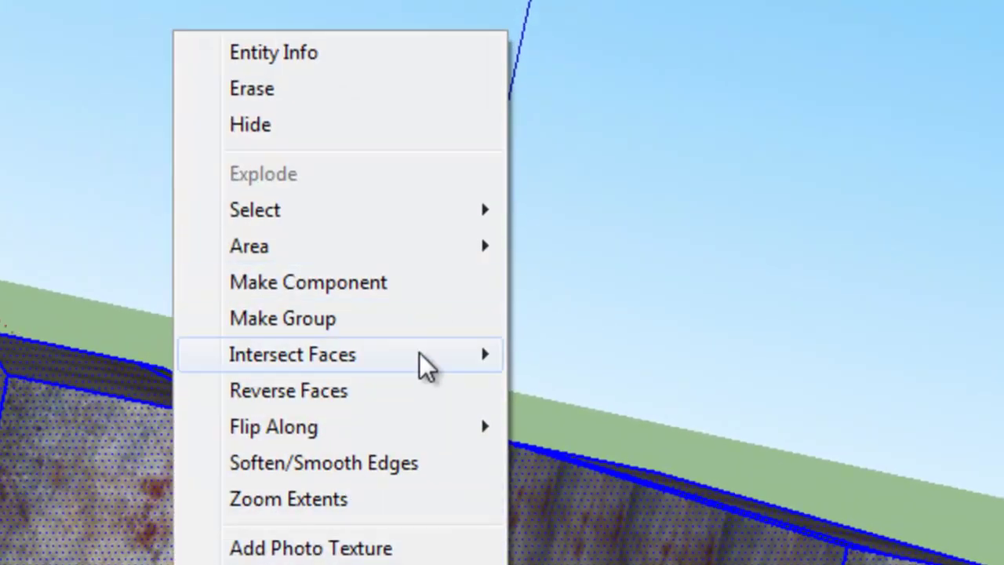
left_click(421, 281)
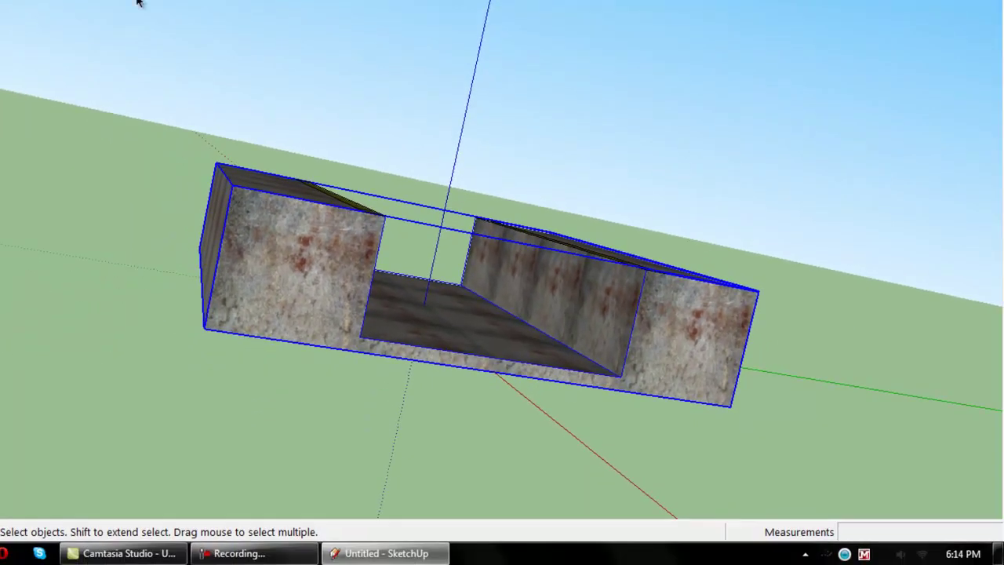
Step: Name the platform group Main and assign it the concrete texture in its entity information
left_click(66, 14)
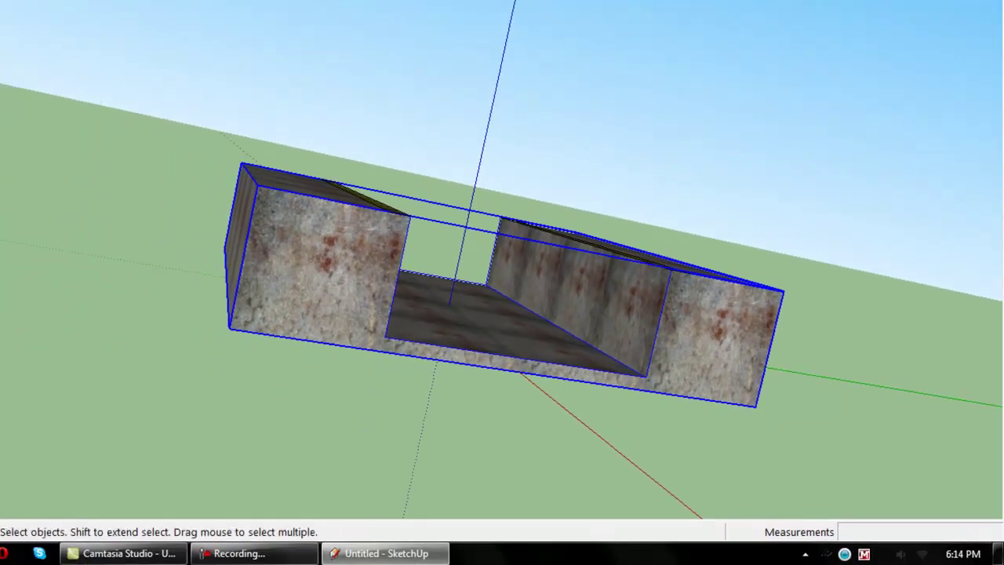
left_click_drag(130, 40, 152, 114)
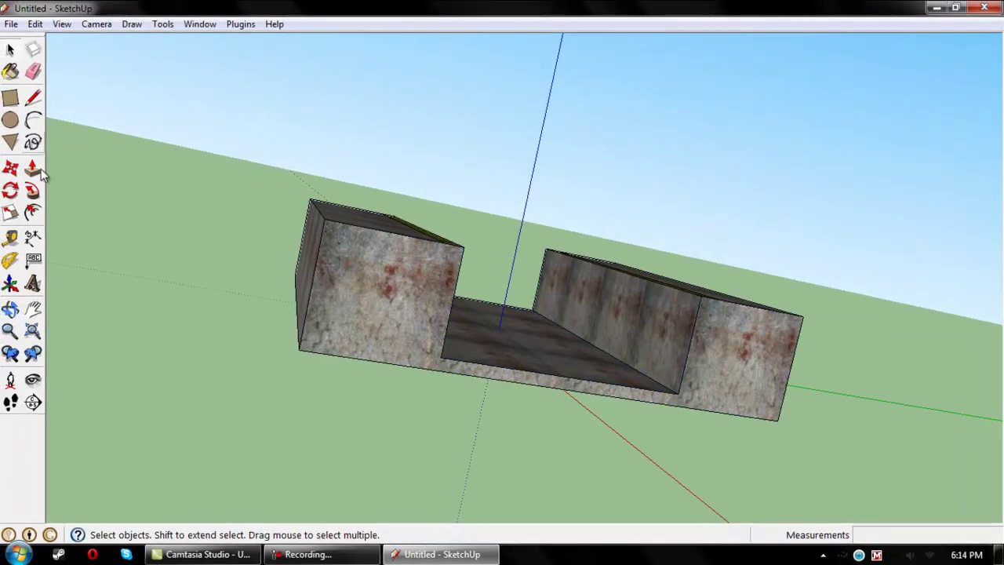
left_click(11, 310)
mouse_move(298, 346)
left_mouse_down()
mouse_move(264, 314)
mouse_move(444, 282)
mouse_move(385, 251)
mouse_move(294, 352)
left_mouse_up()
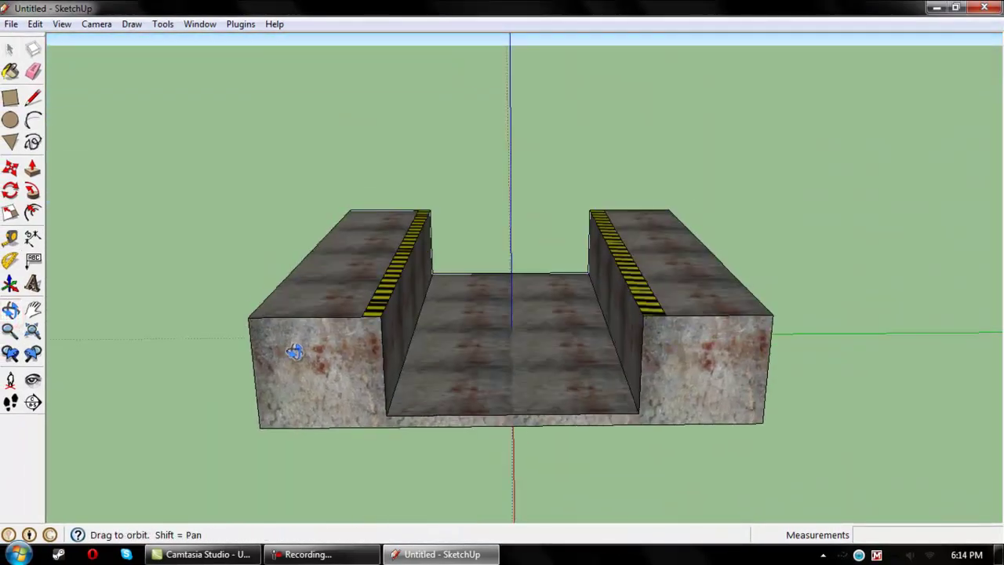
left_click(10, 49)
left_click(359, 312)
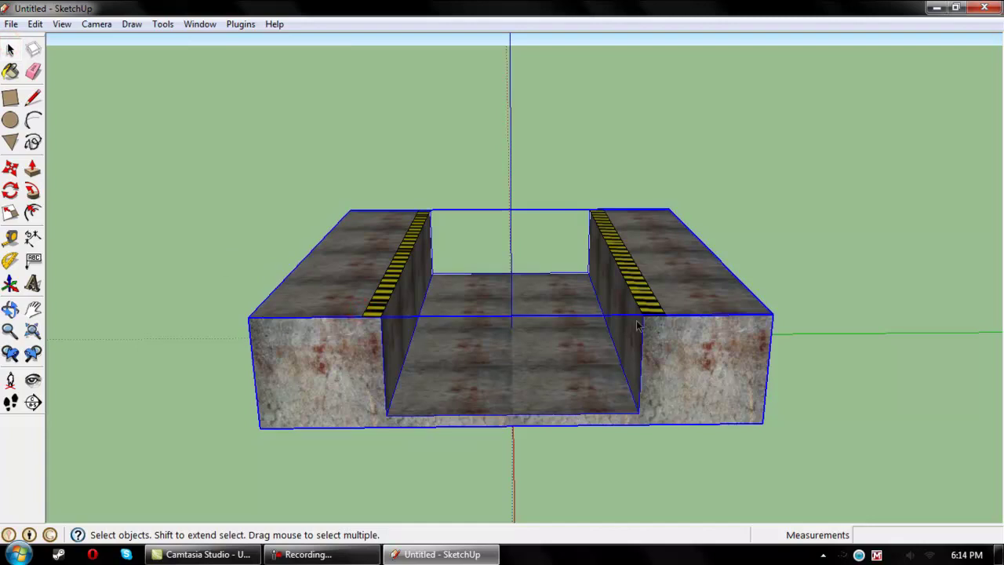
right_click(695, 385)
left_click(784, 155)
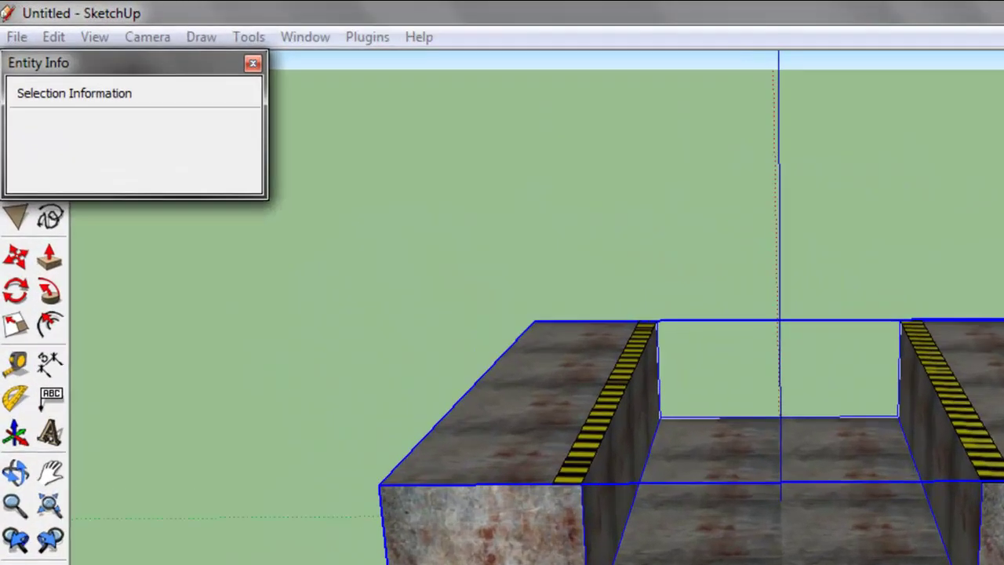
left_click(203, 157)
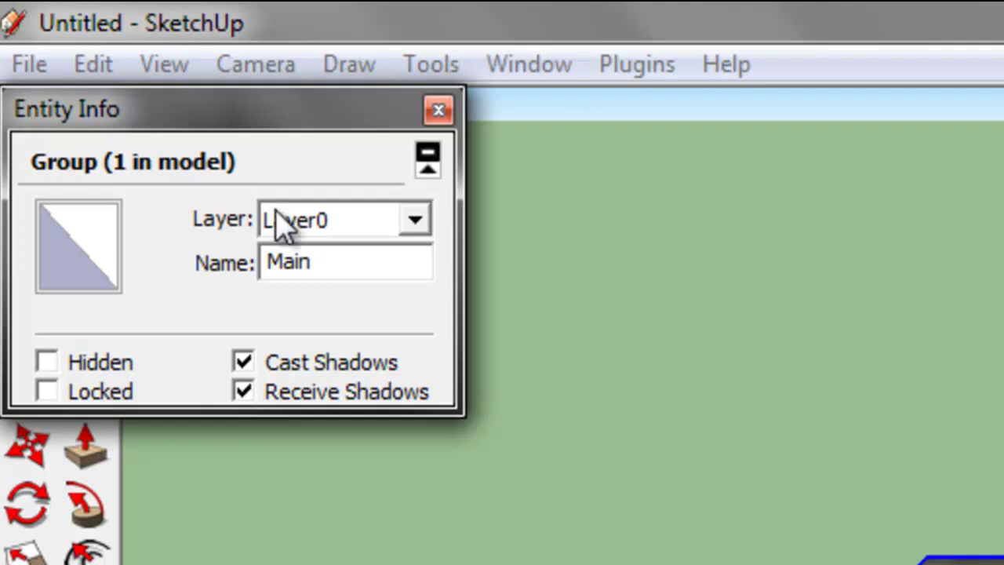
left_click(81, 208)
left_click_drag(218, 160, 219, 345)
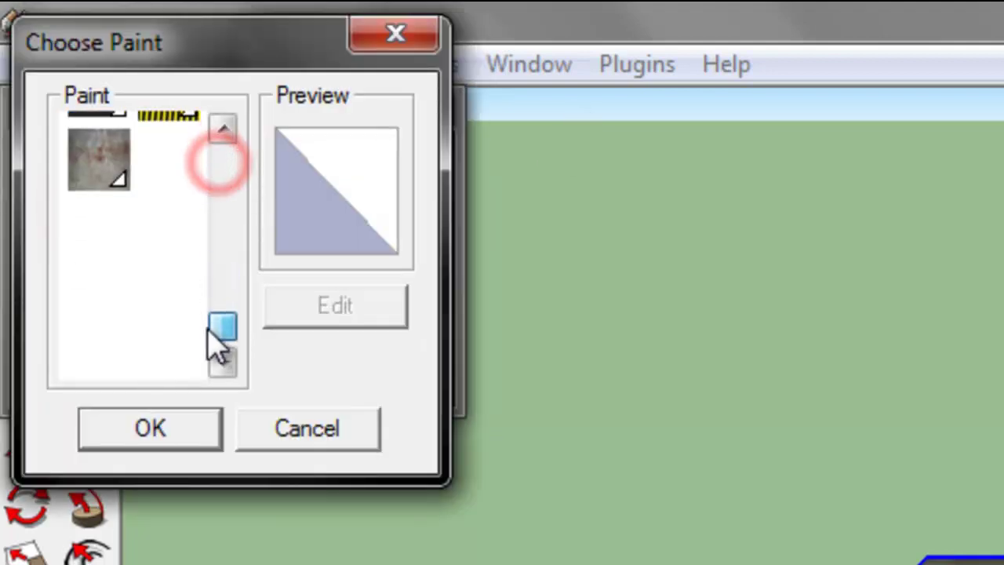
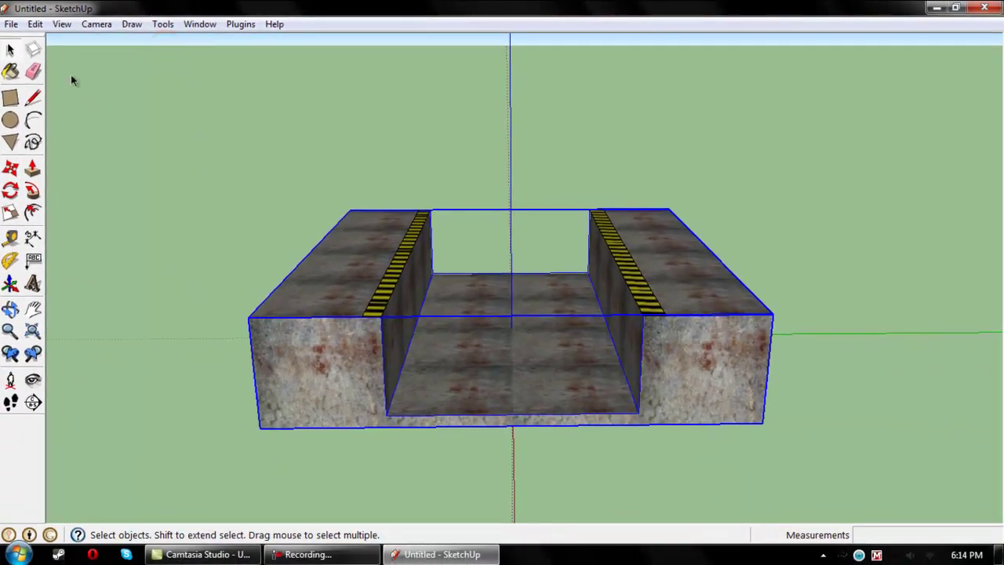
Step: Select both yellow-black warning stripe faces with their bounding edges and make them a group
left_click(392, 279)
left_click(209, 350)
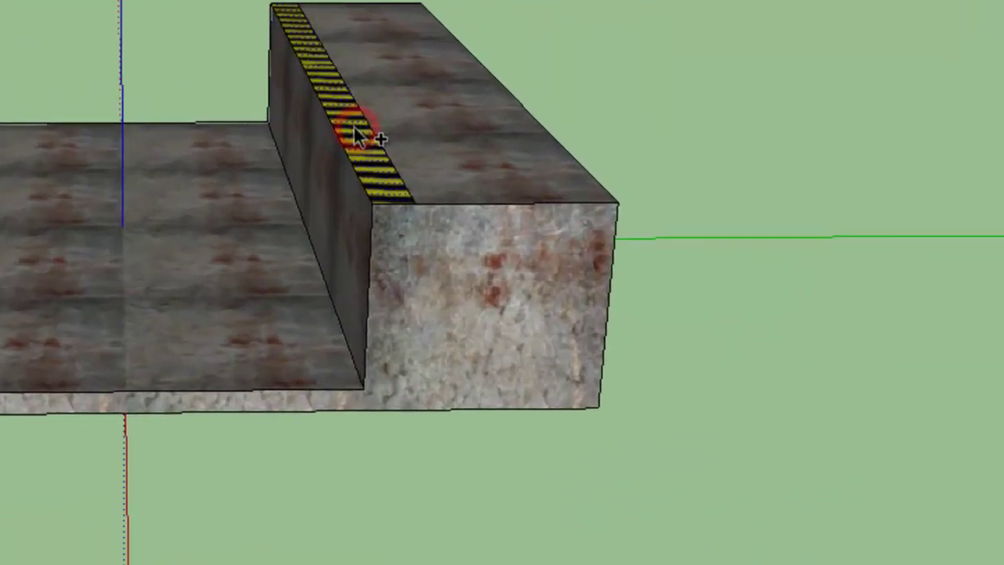
right_click(643, 286)
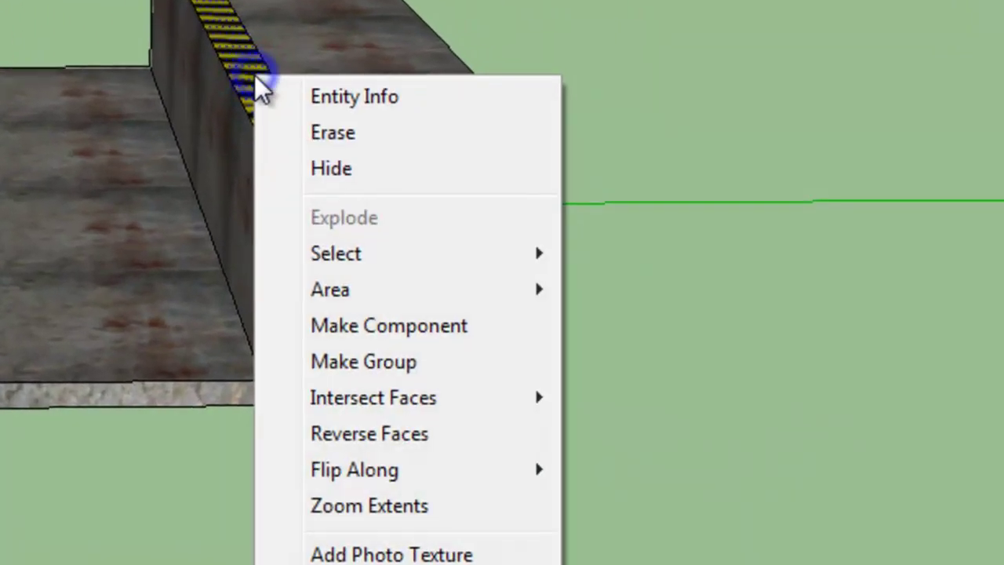
mouse_move(439, 263)
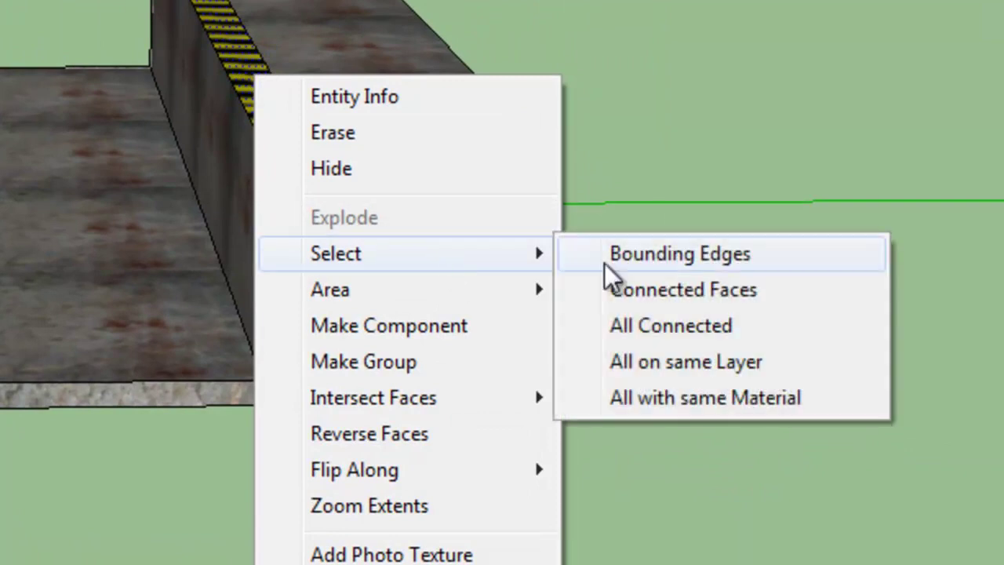
left_click(663, 265)
right_click(264, 92)
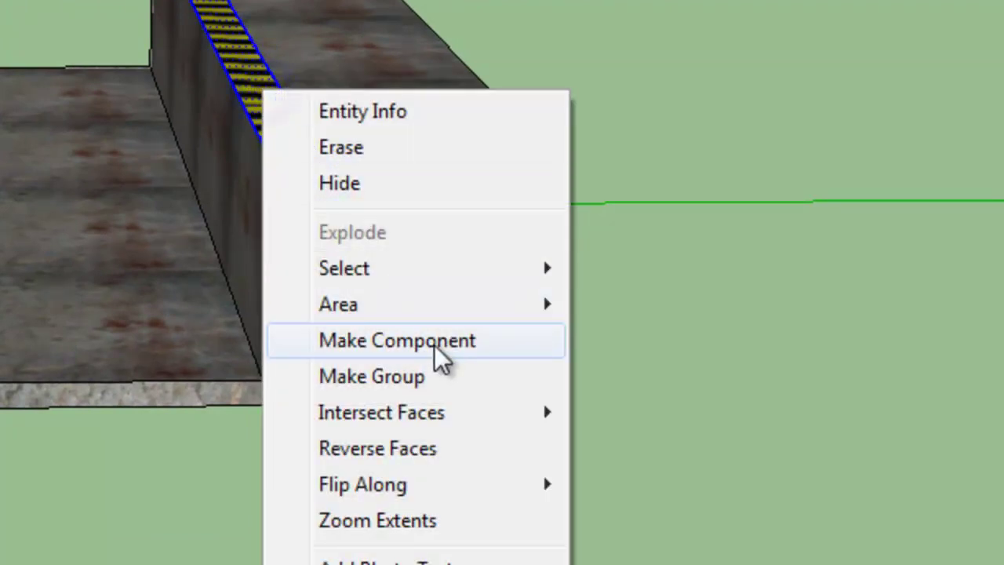
left_click(414, 377)
Step: Name the stripe group "stripes" and assign it the yellow-black striped material
right_click(318, 157)
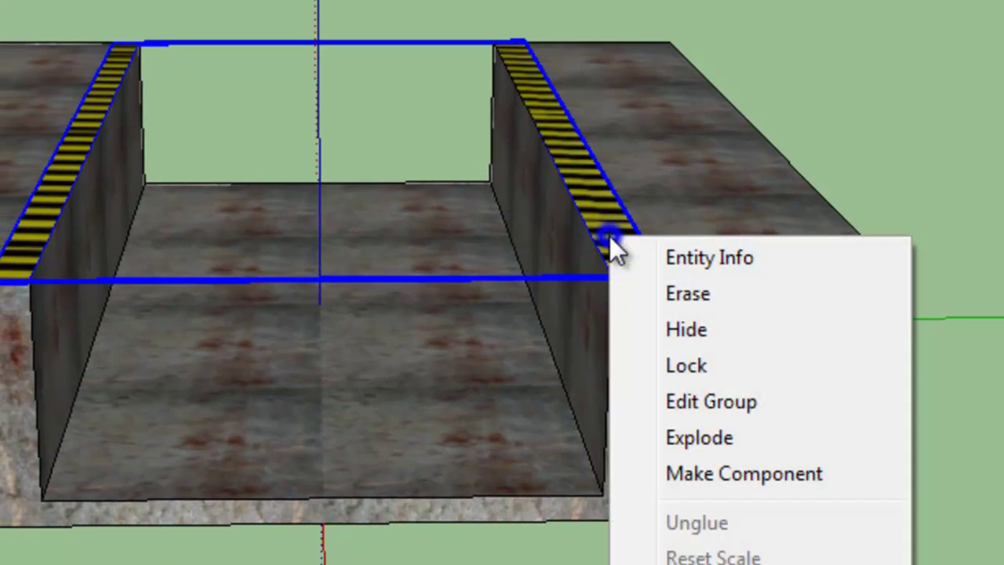
left_click(681, 257)
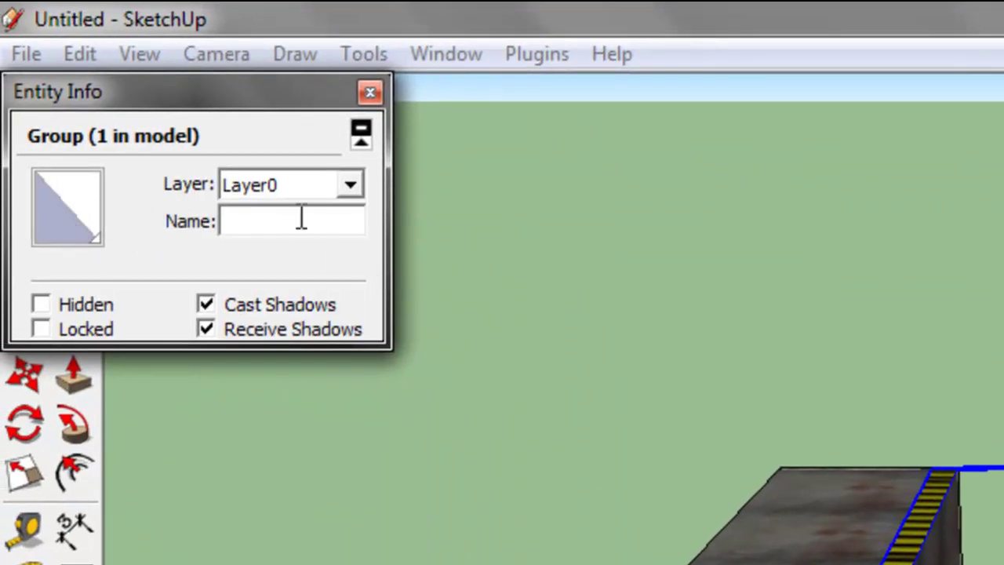
left_click(320, 220)
type("stripes")
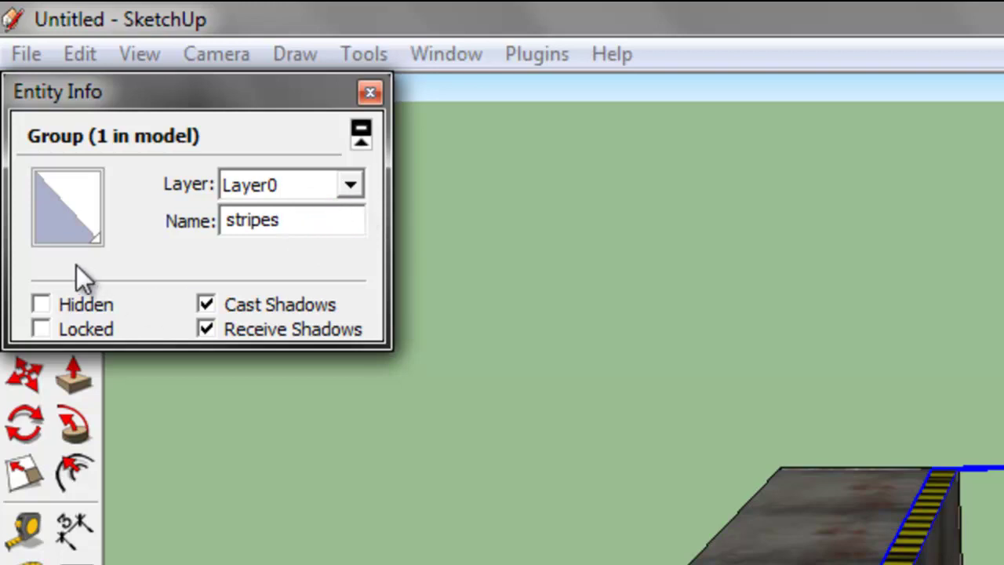
left_click(73, 205)
mouse_move(184, 140)
left_mouse_down()
mouse_move(197, 188)
mouse_move(166, 213)
left_mouse_up()
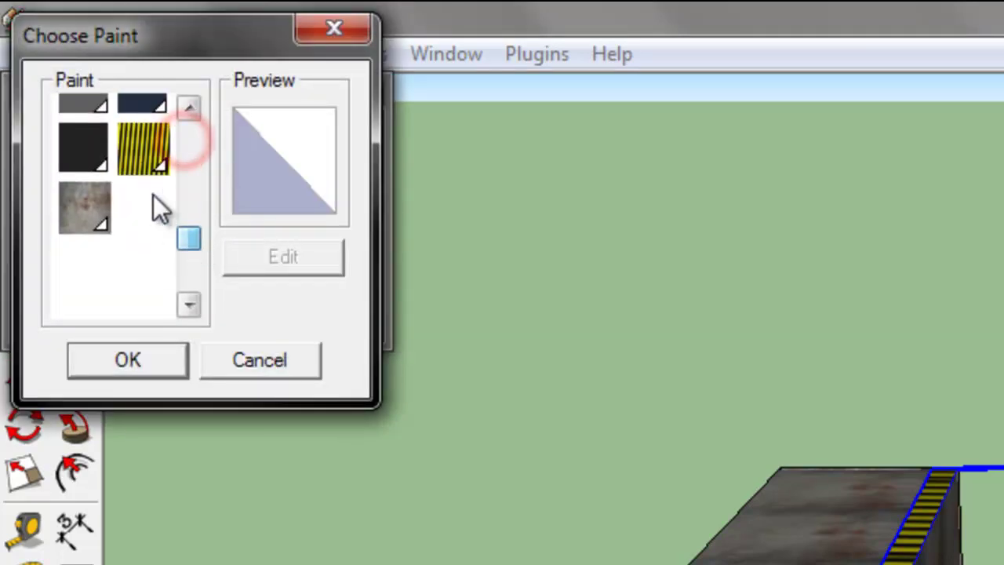
left_click(144, 149)
left_click(132, 360)
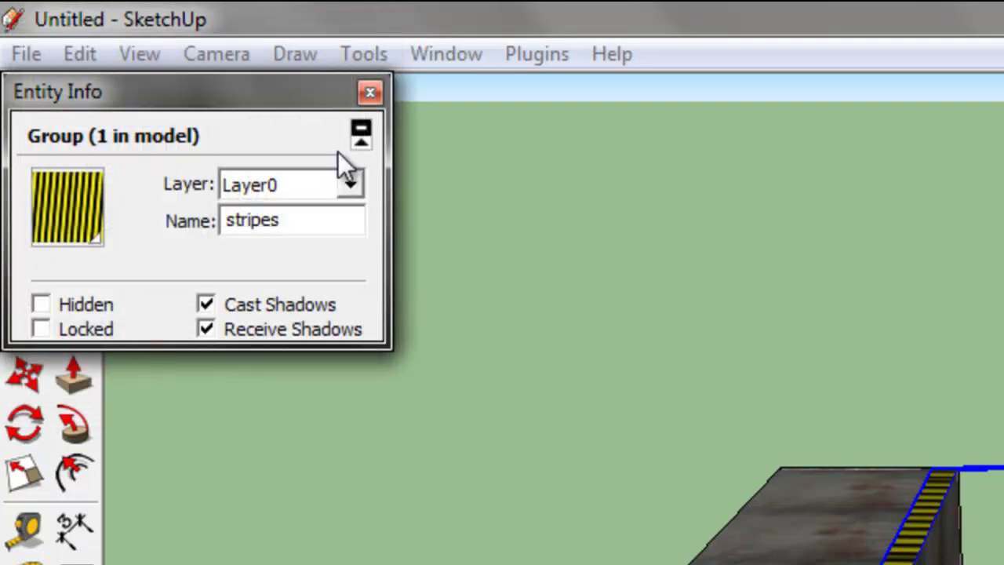
left_click(368, 93)
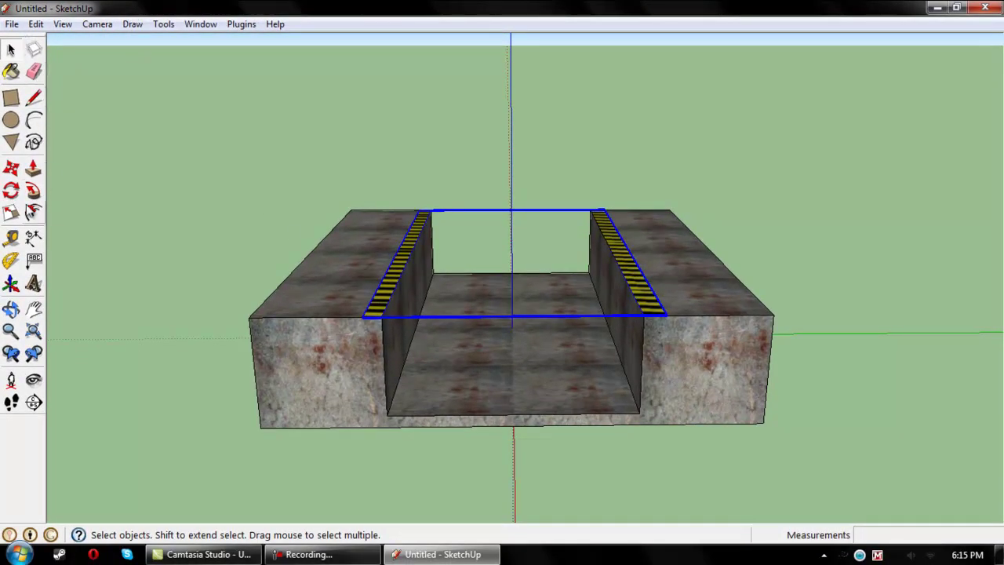
left_click(11, 309)
left_click_drag(197, 370, 395, 241)
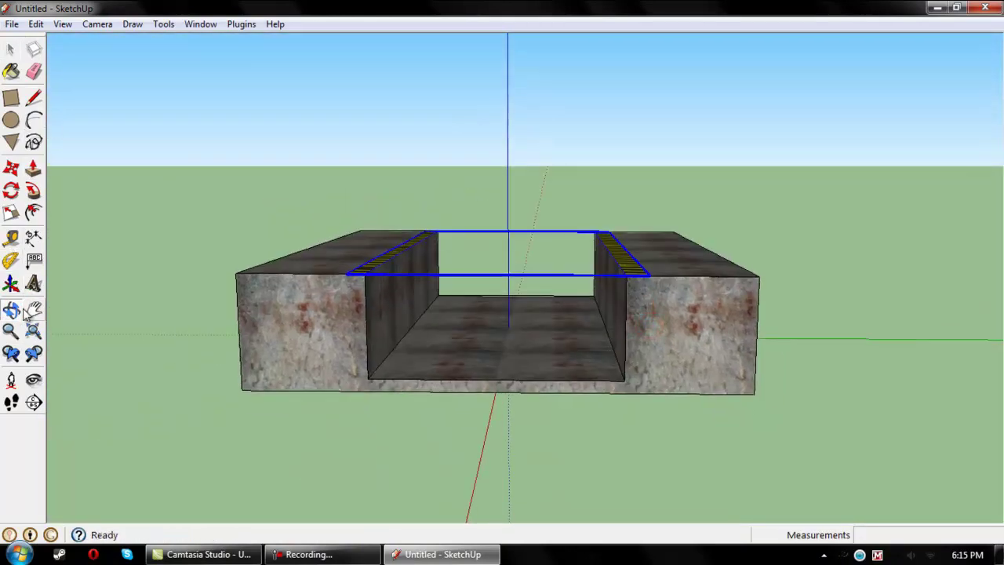
key("ctrl+a")
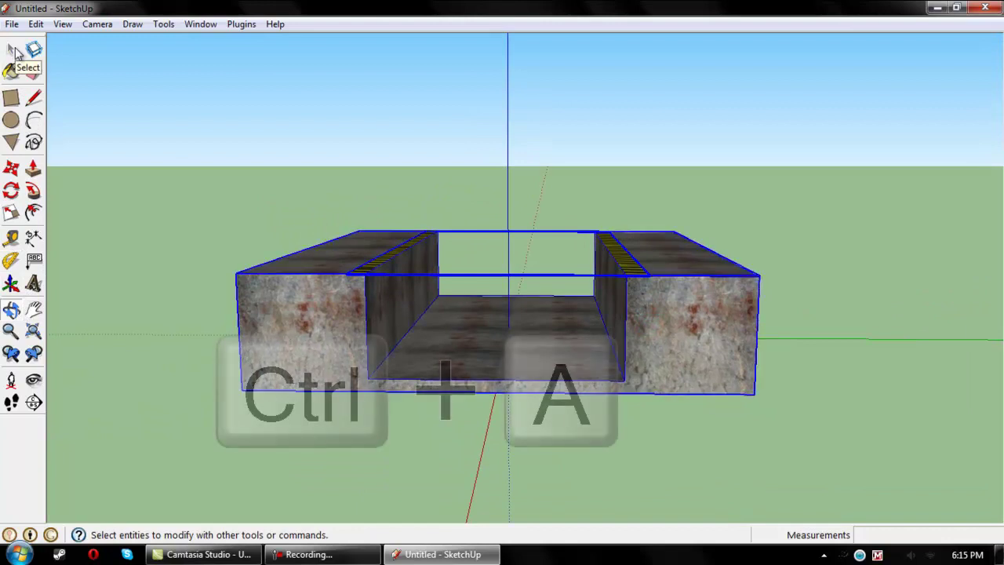
left_click(9, 51)
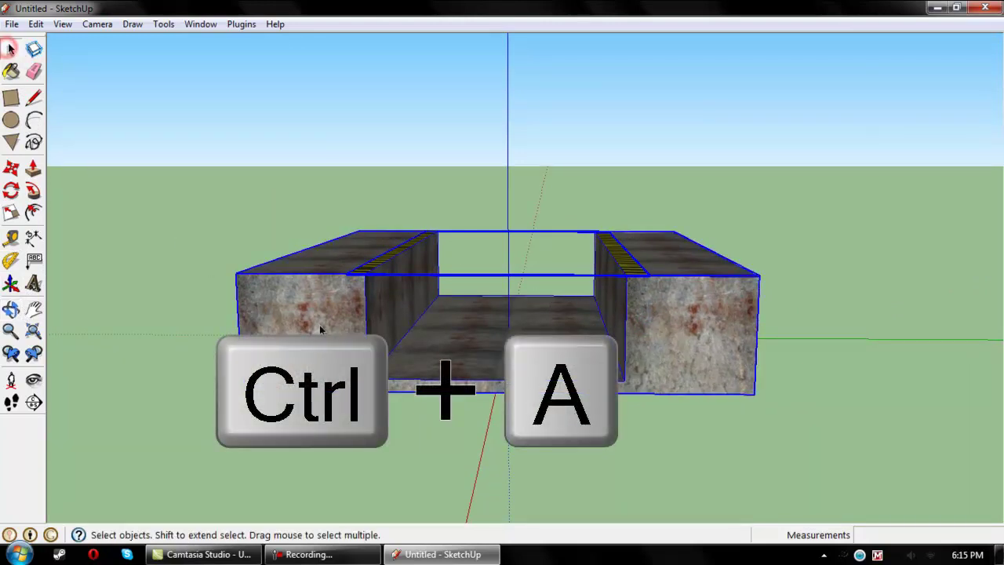
right_click(322, 324)
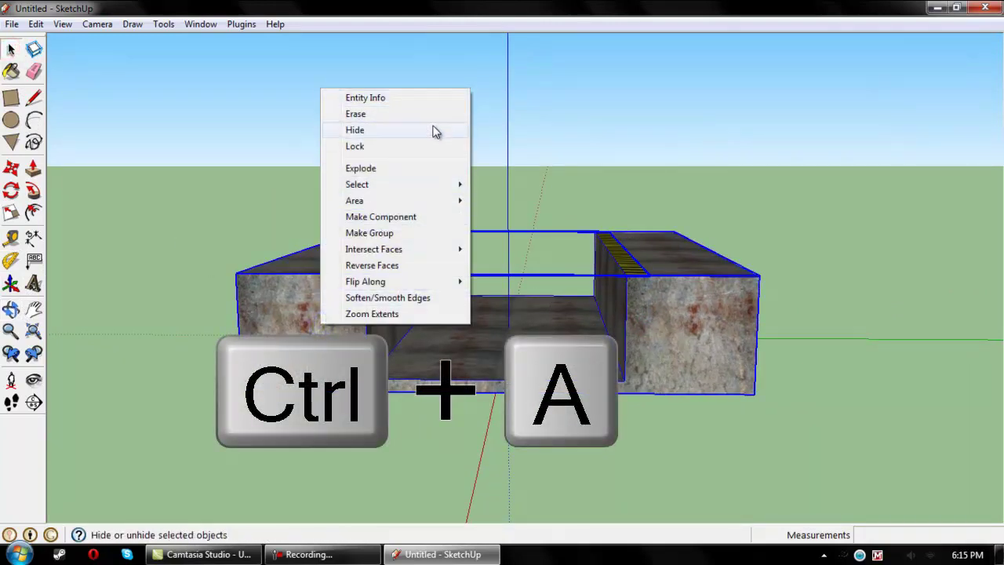
left_click(267, 76)
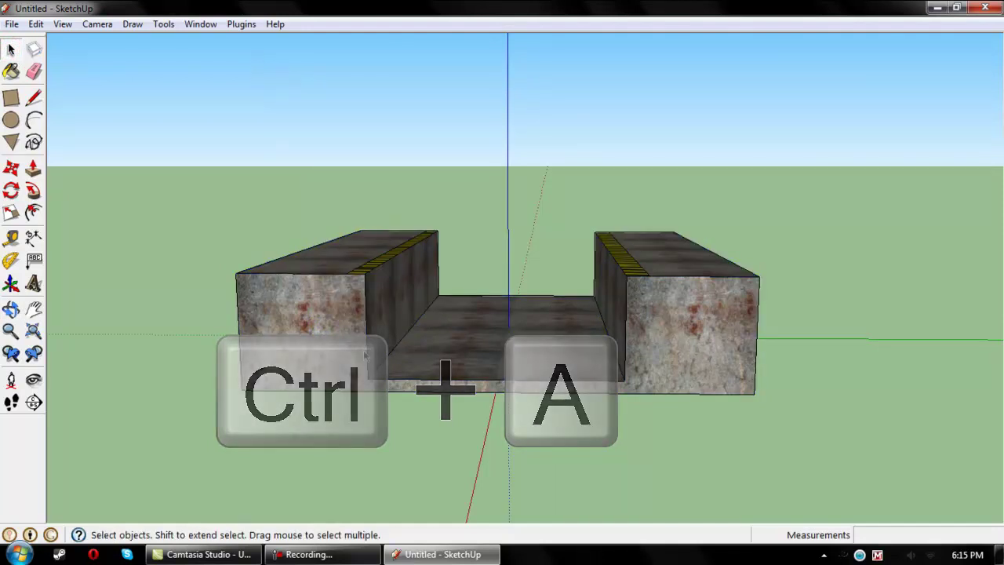
Step: Select the whole model and export only the selection, including construction points, to the Desktop as Untitled.ase
key("ctrl+a")
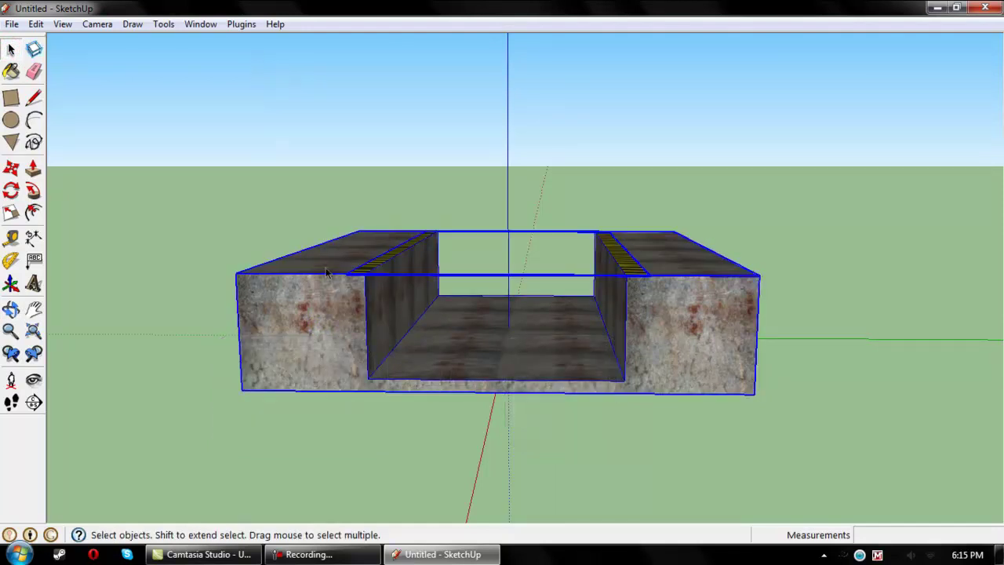
left_click(242, 25)
mouse_move(269, 63)
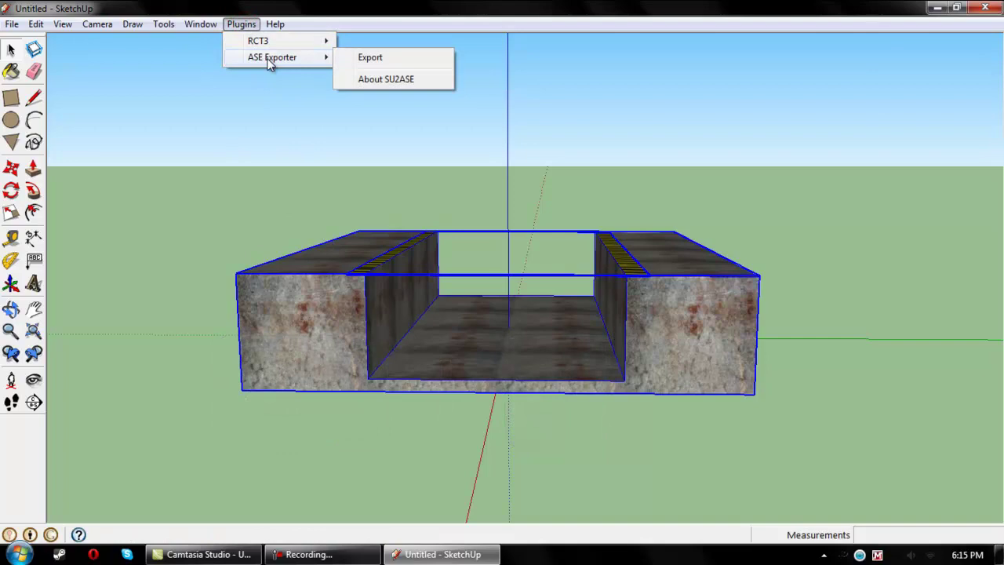
left_click(368, 60)
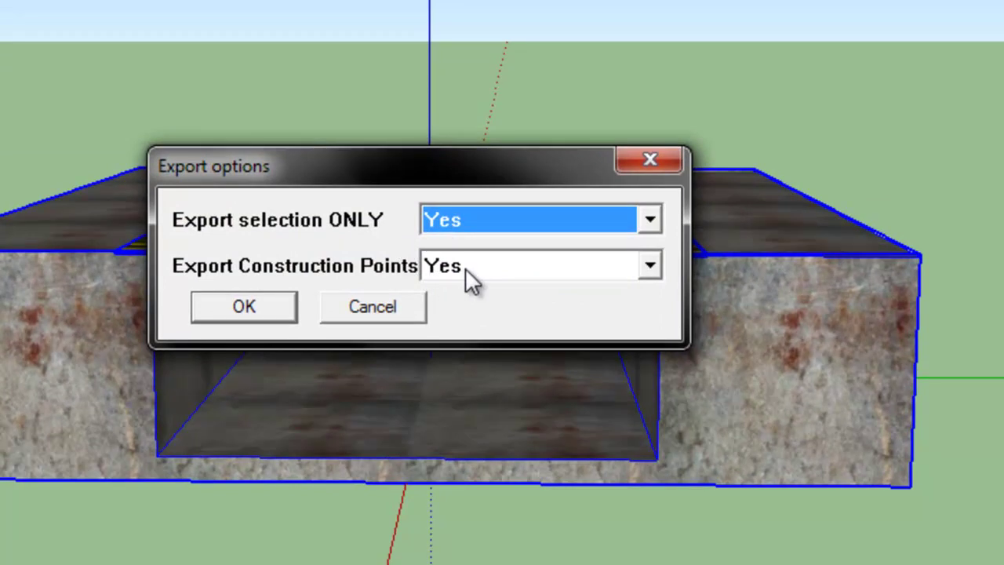
left_click(244, 306)
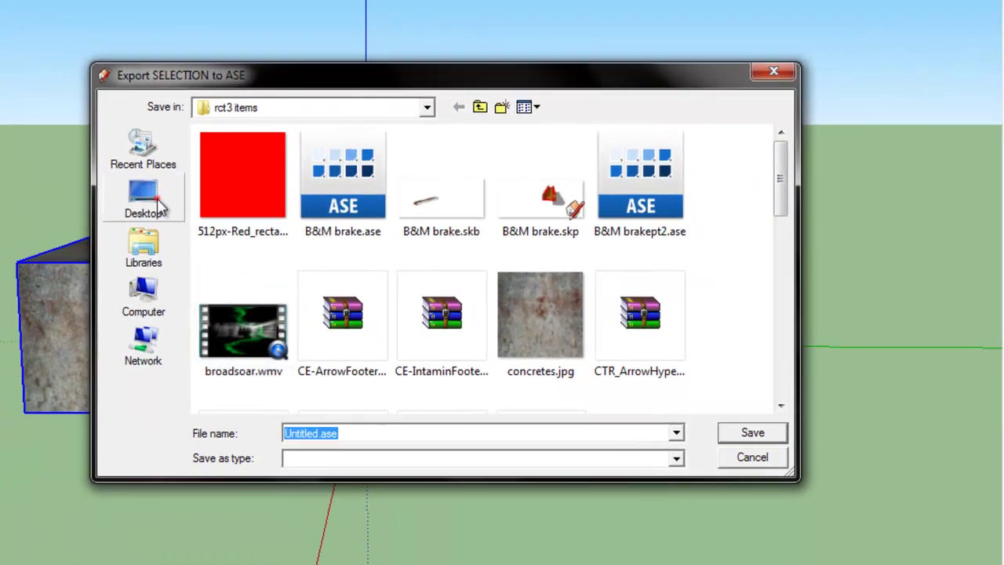
left_click(158, 206)
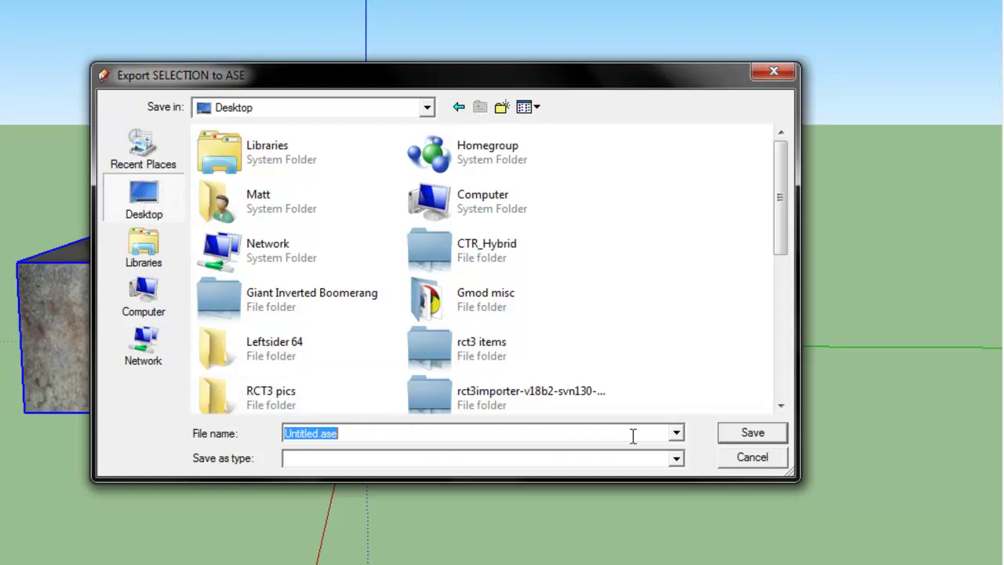
left_click(742, 437)
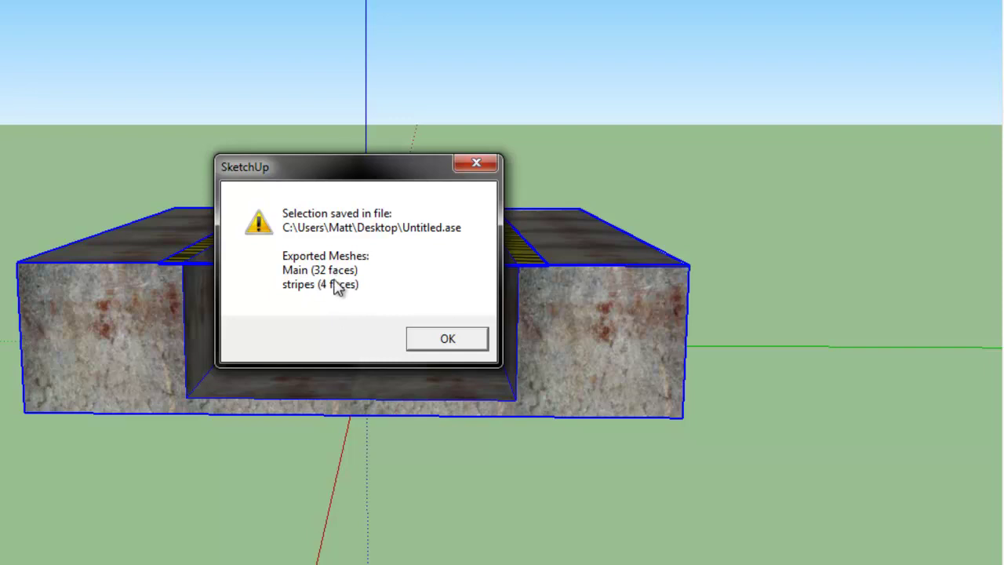
left_click(433, 337)
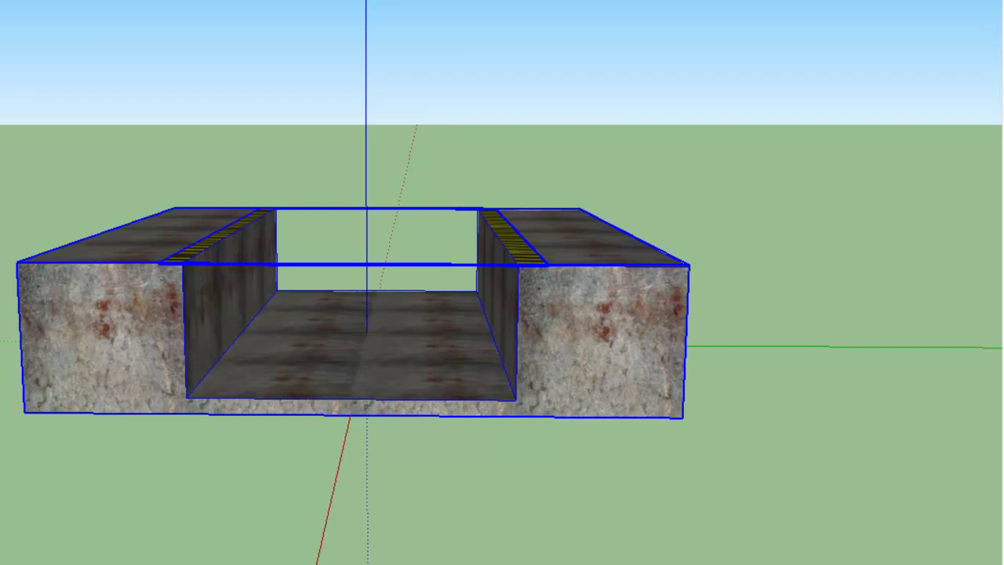
Step: Close SketchUp without saving the model and open RCT3 Importer from the desktop
key("alt+F4")
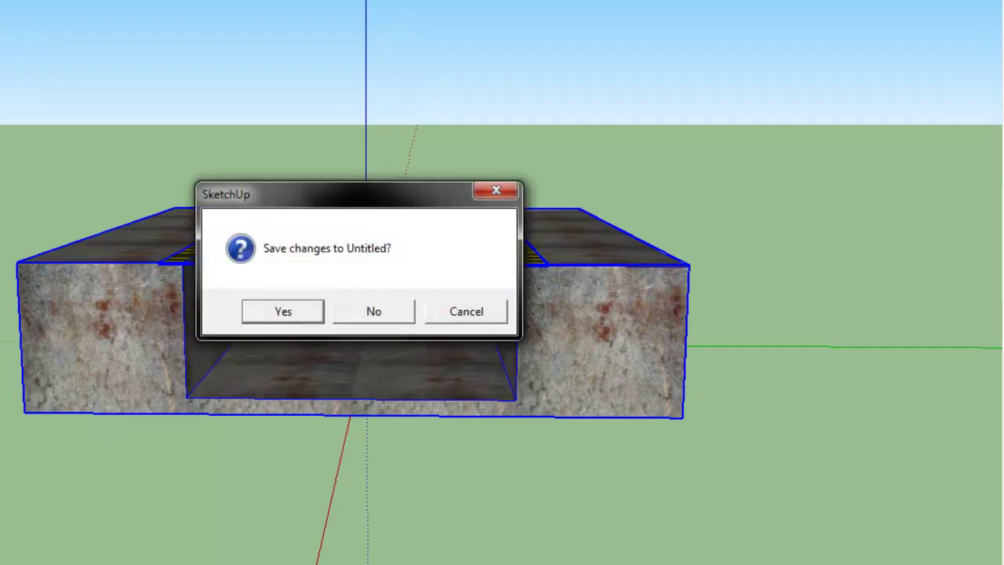
left_click(357, 328)
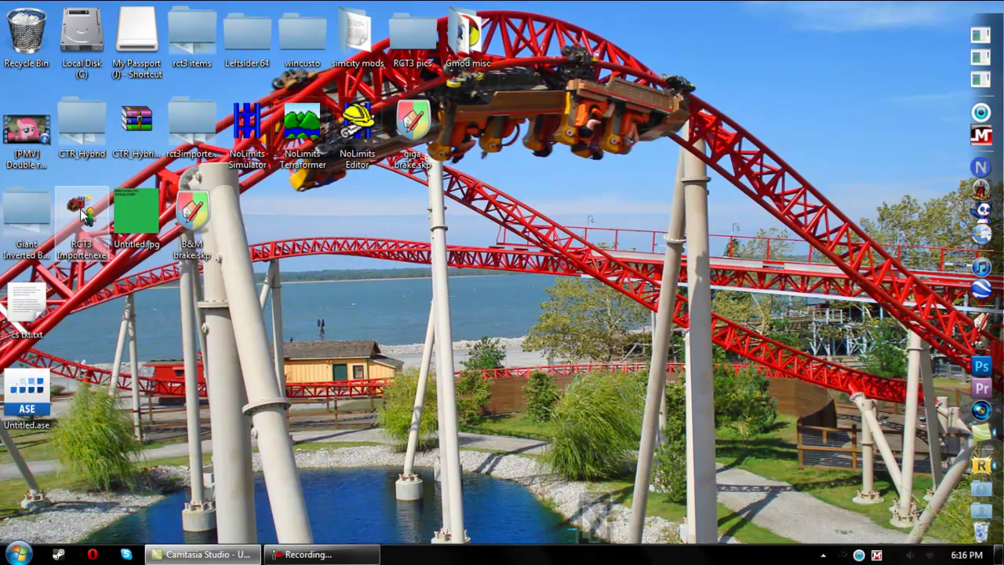
double_click(82, 215)
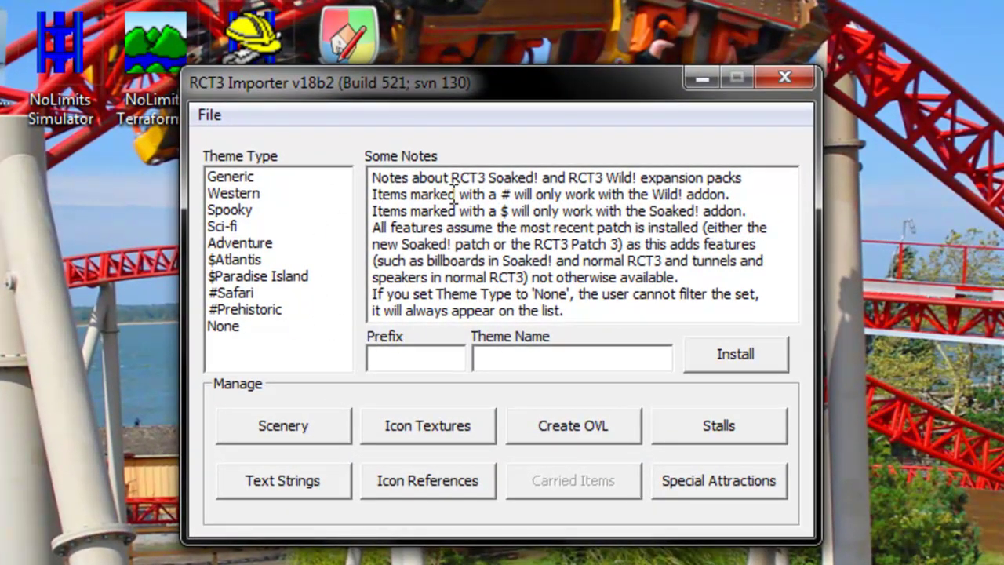
Step: Set the theme type to None, the prefix to MrRCT3creator and the theme name to Station cover
left_click(225, 329)
left_click(400, 352)
type("MrRCT3cre")
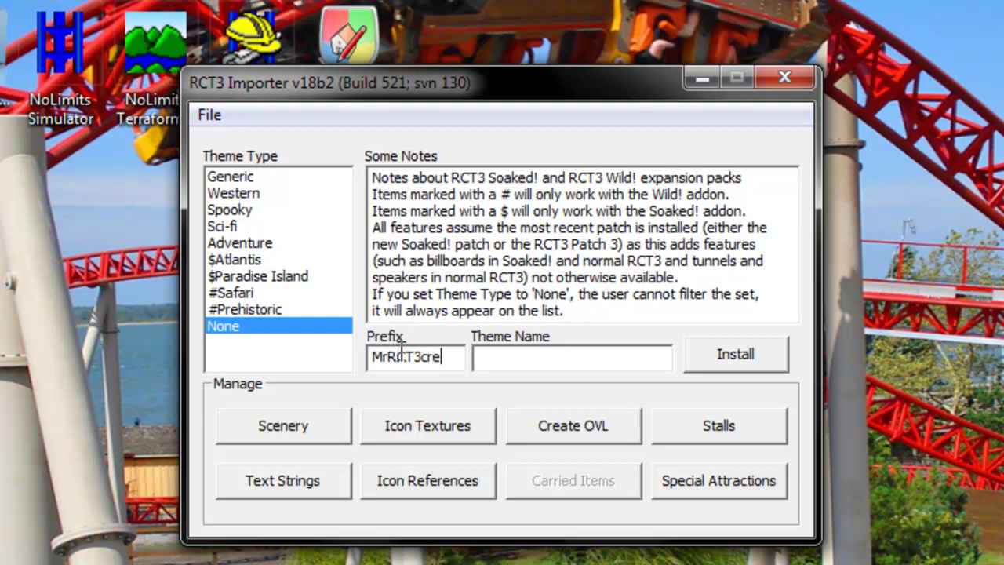
type("ator")
left_click(548, 354)
type("Station cover")
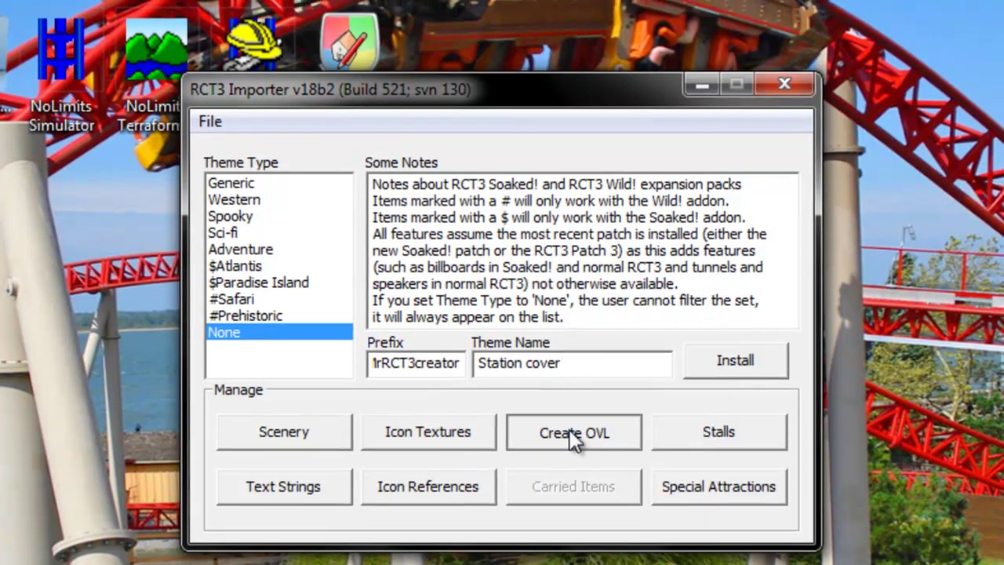
Step: Start a new OVL and add concretes.jpg from the Desktop's rct3 items folder as a texture with no alpha channel
left_click(572, 436)
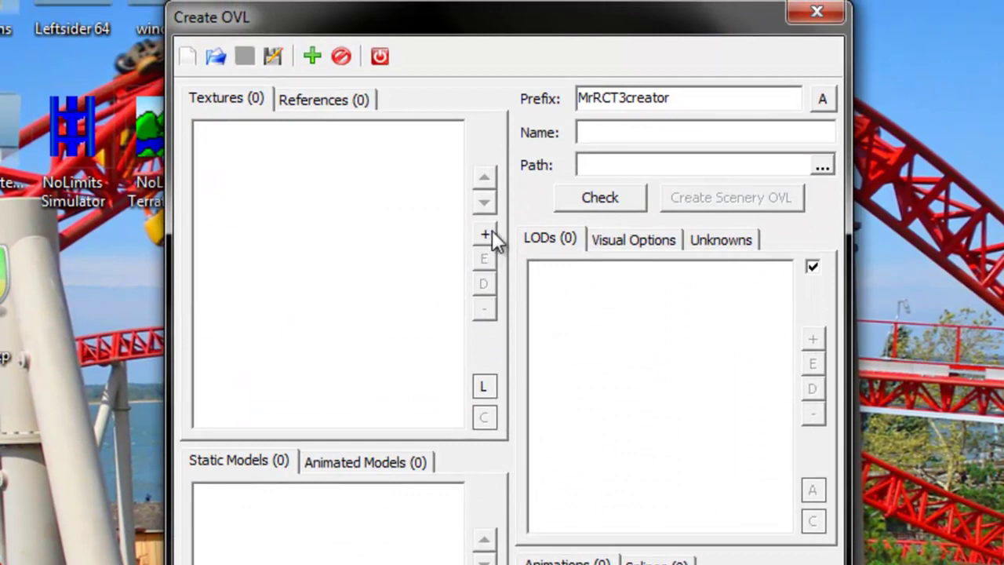
left_click(492, 232)
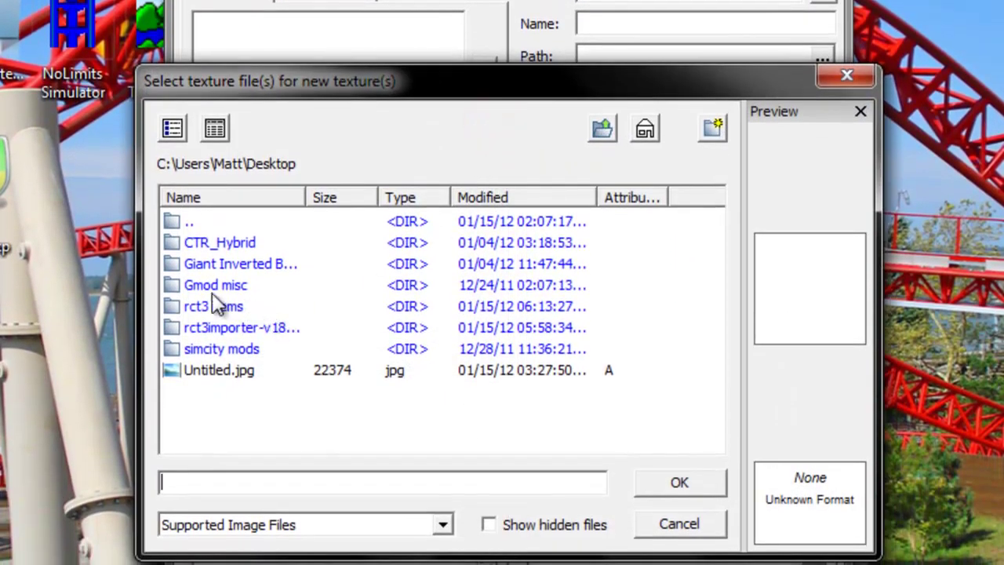
double_click(215, 305)
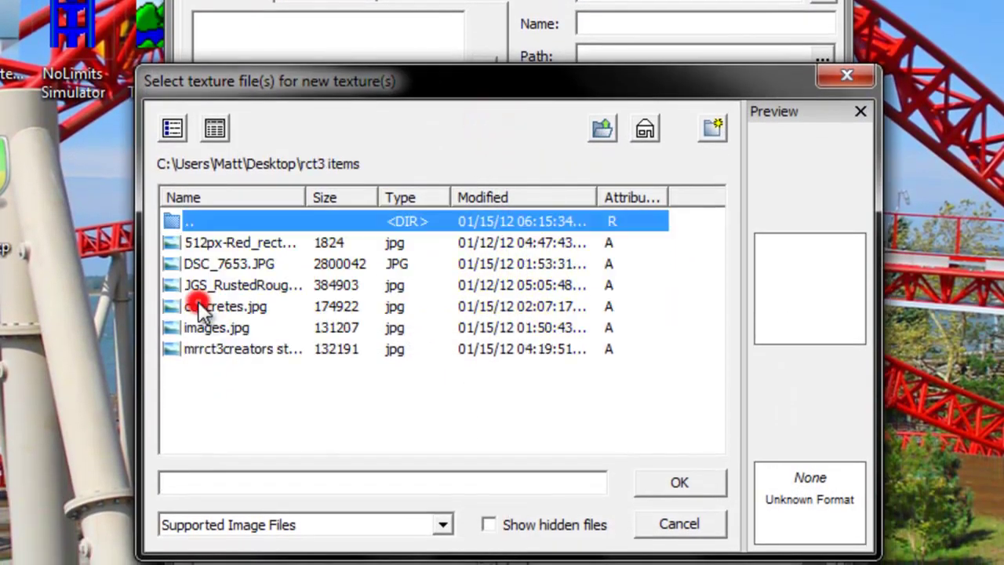
left_click(224, 305)
double_click(224, 302)
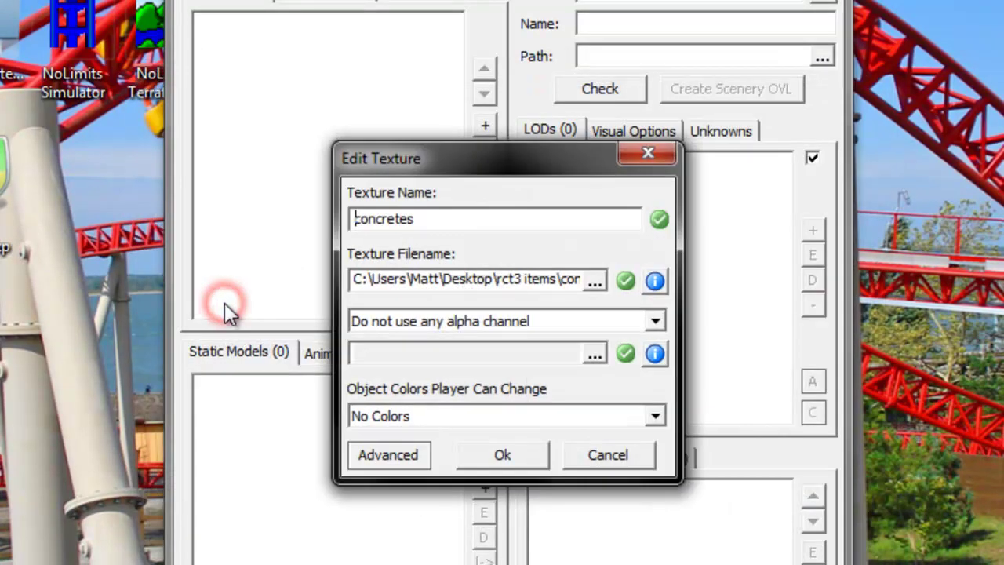
left_click(505, 456)
Step: Add images.jpg from the rct3 items folder as the second texture, keeping its default settings
left_click(485, 125)
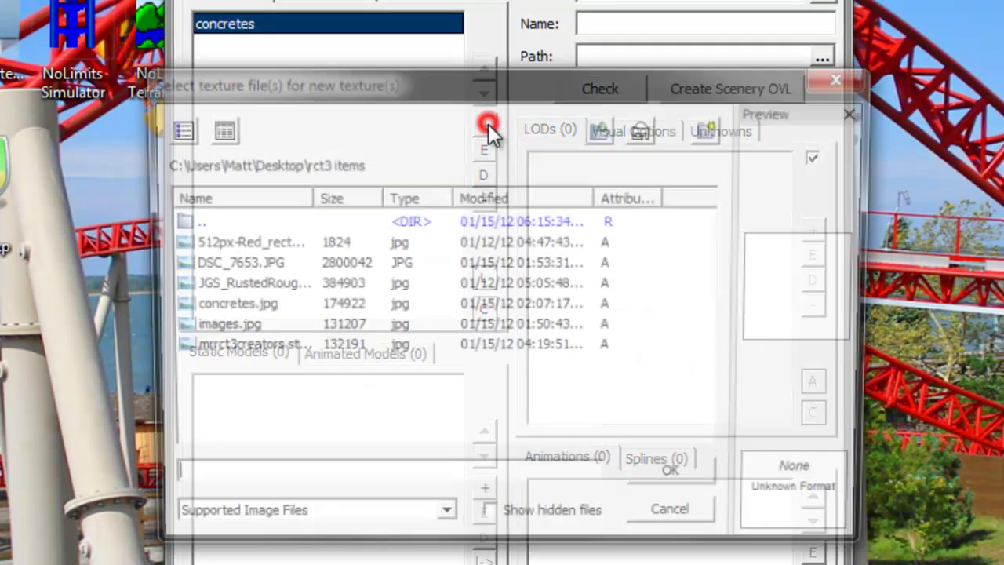
left_click(230, 329)
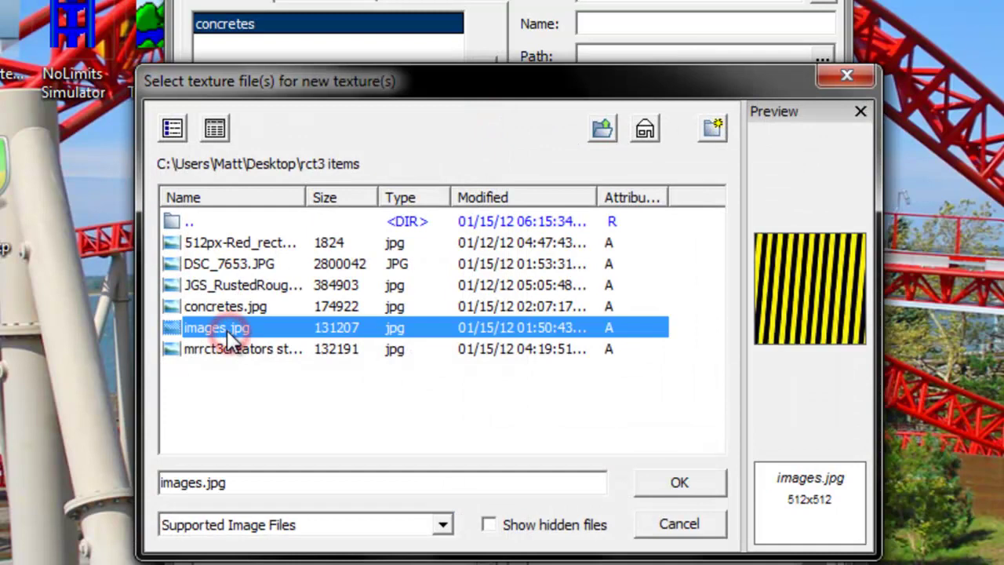
left_click(692, 480)
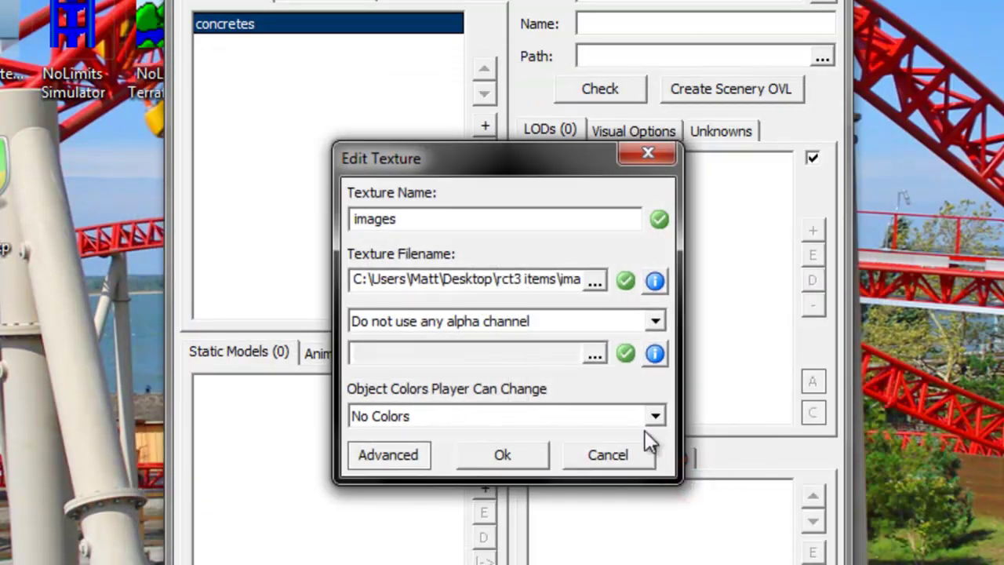
left_click(506, 456)
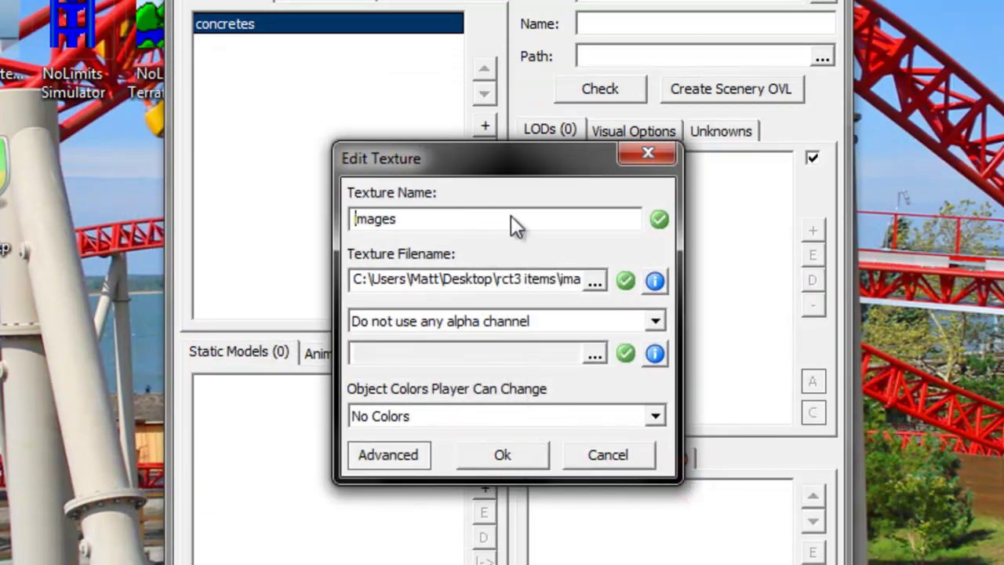
left_click(503, 457)
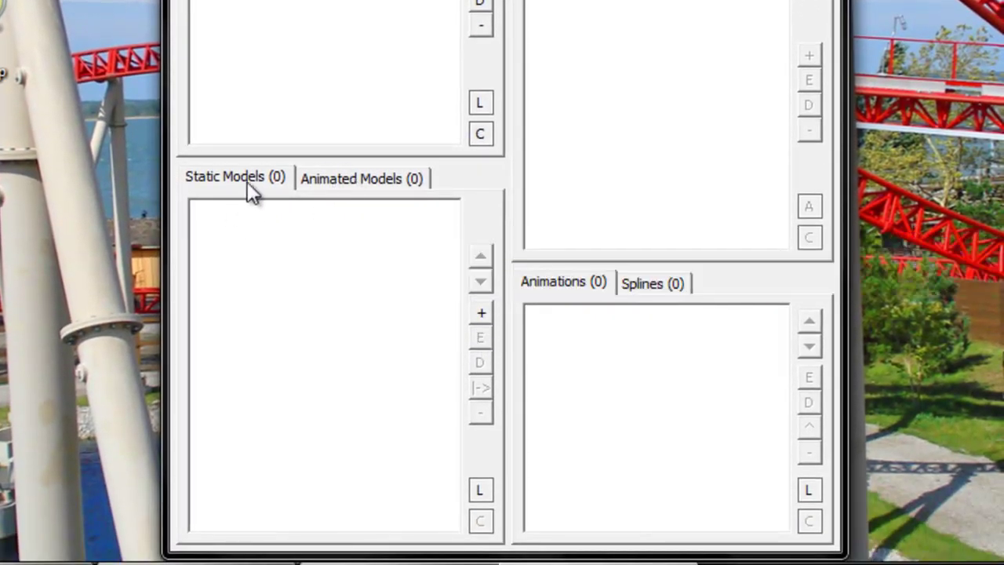
Step: Load Untitled.ase from the Desktop as a static model and convert its coordinate system for SketchUp to Right-Handed, Z-Up
left_click(481, 317)
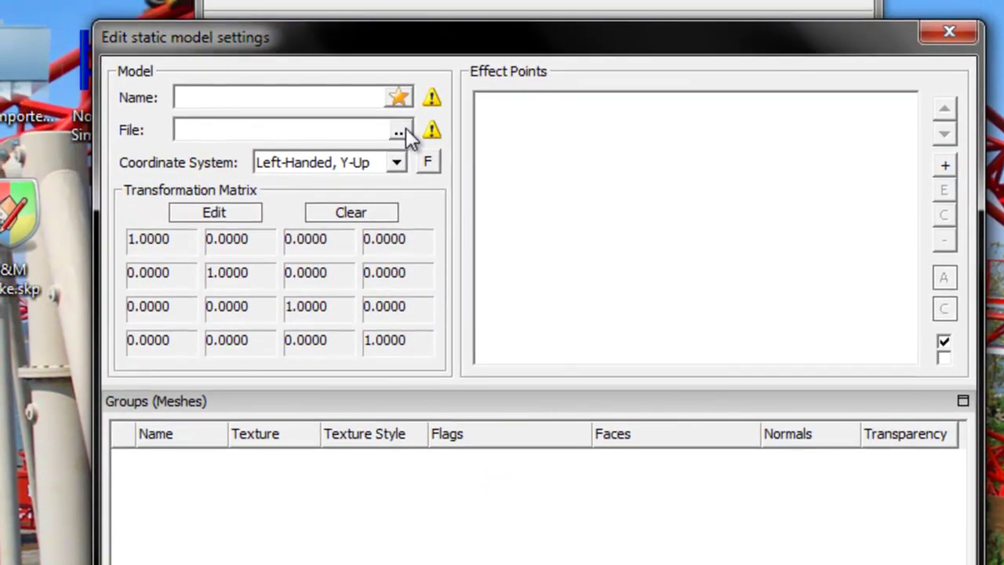
left_click(402, 131)
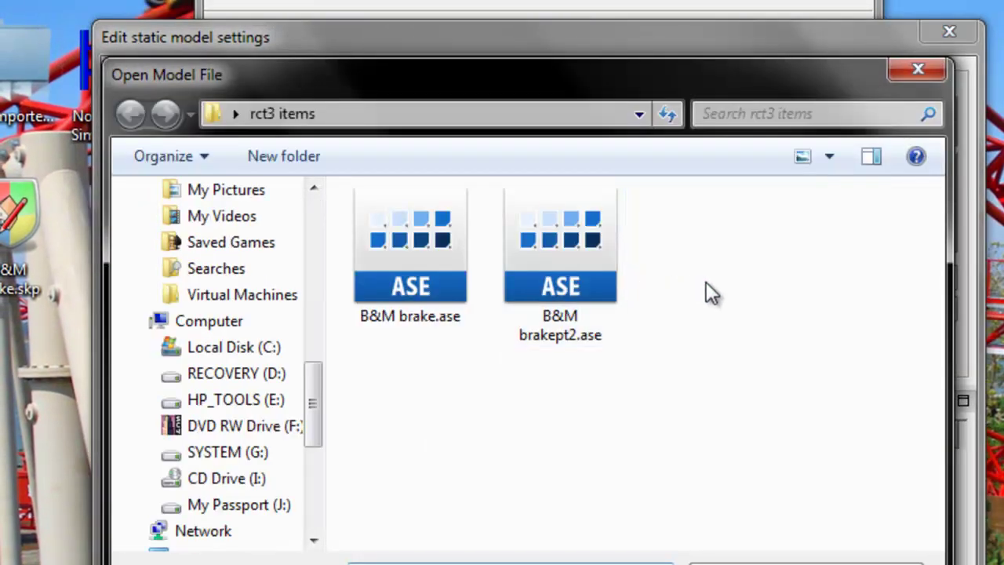
left_click_drag(308, 392, 312, 235)
left_click(244, 227)
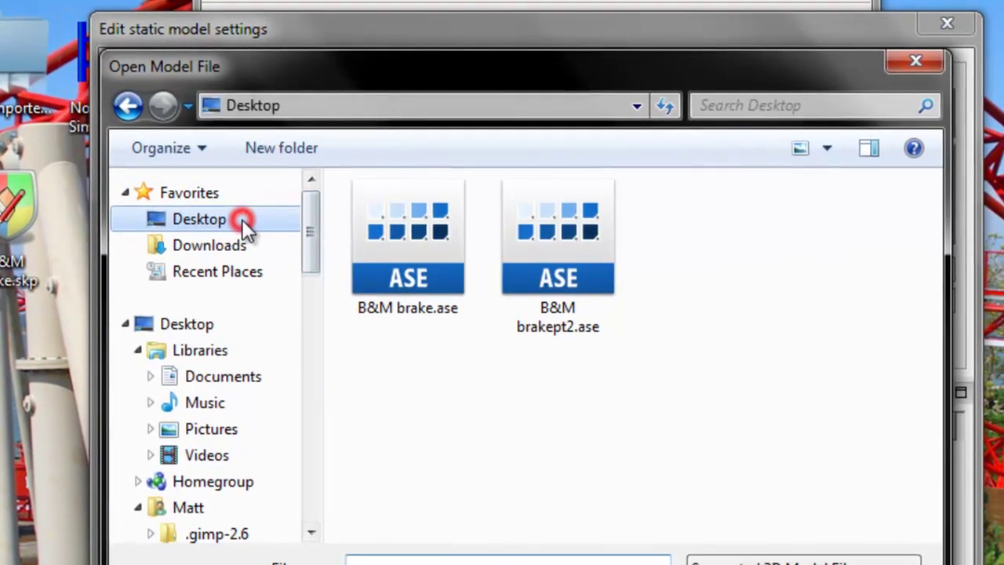
left_click(849, 307)
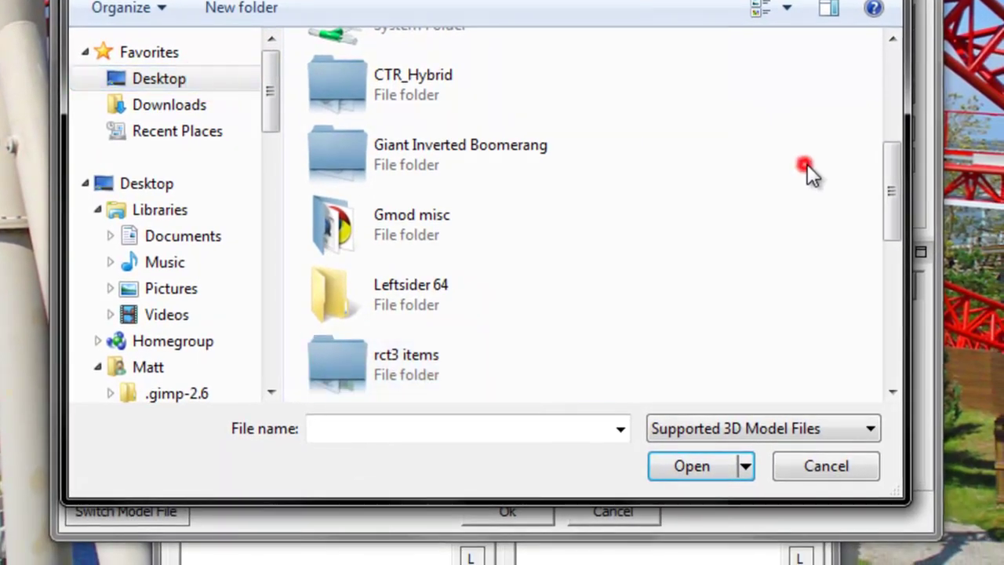
scroll(848, 306, "down", 5)
left_click(413, 395)
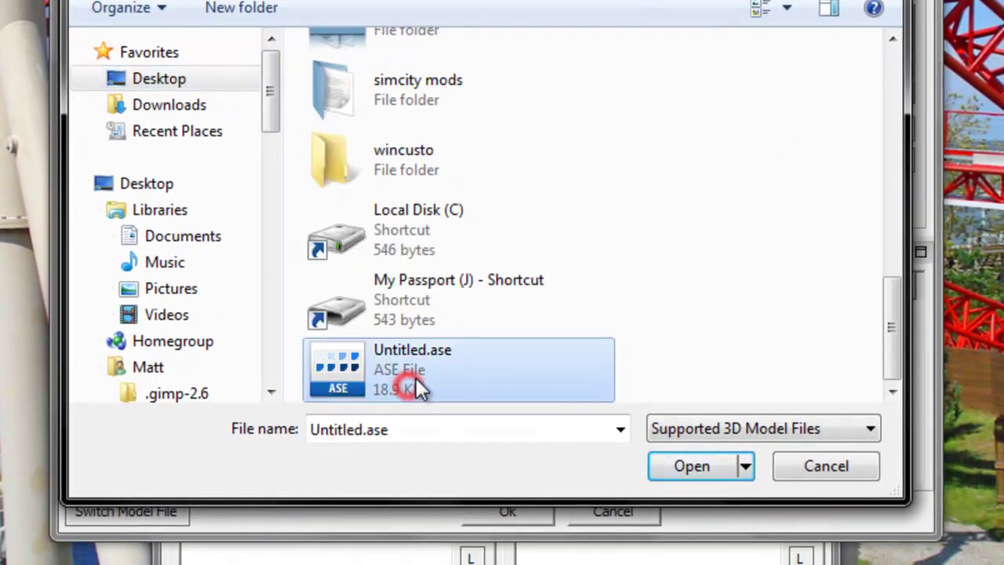
left_click(695, 470)
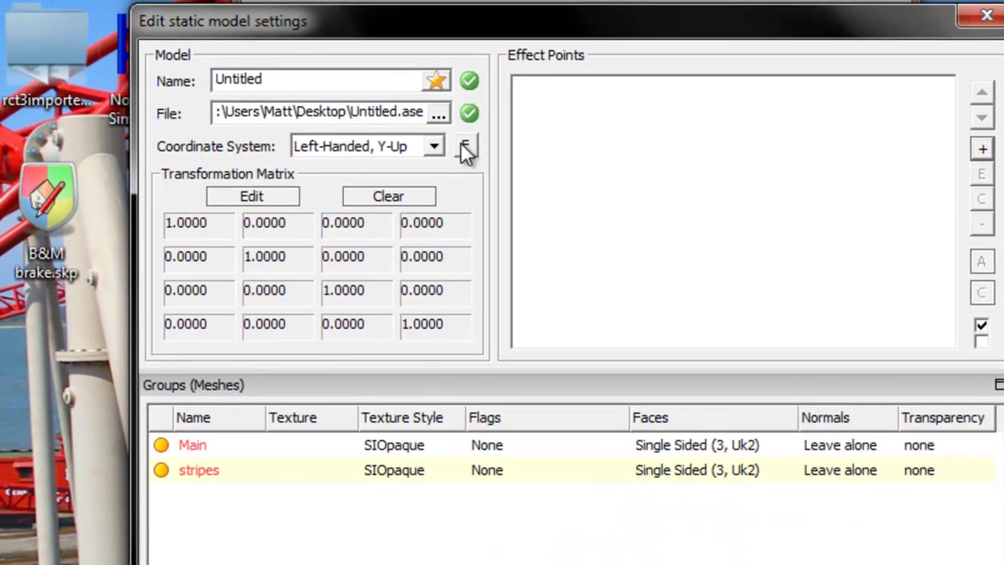
left_click(464, 147)
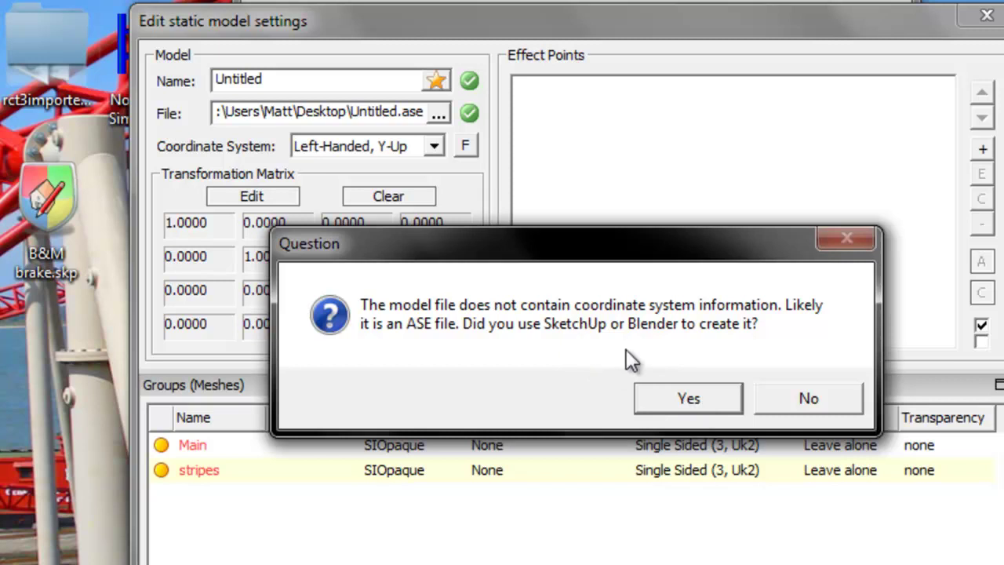
left_click(700, 403)
Step: Assign the concretes texture to the Main mesh group
left_click(329, 444)
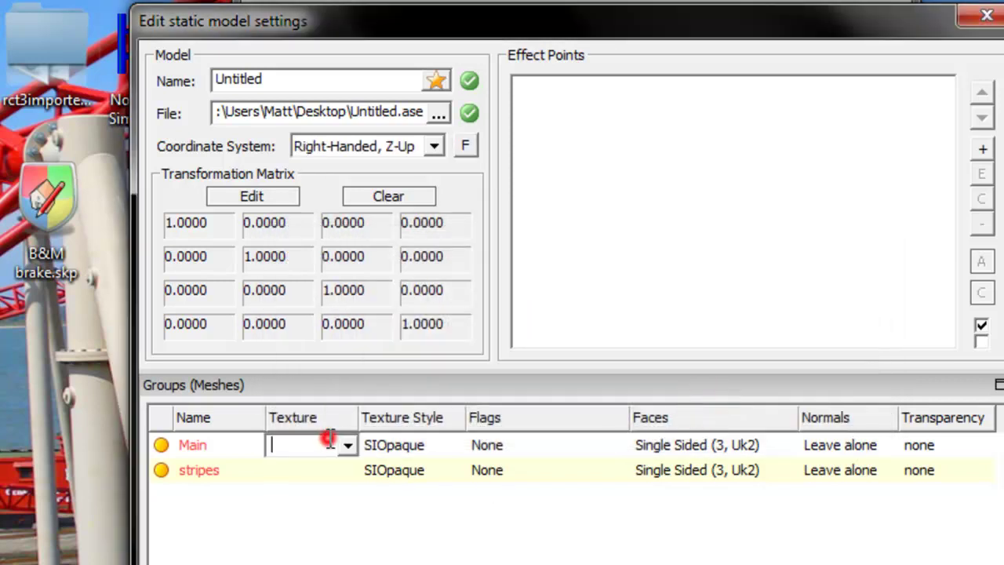
left_click(349, 445)
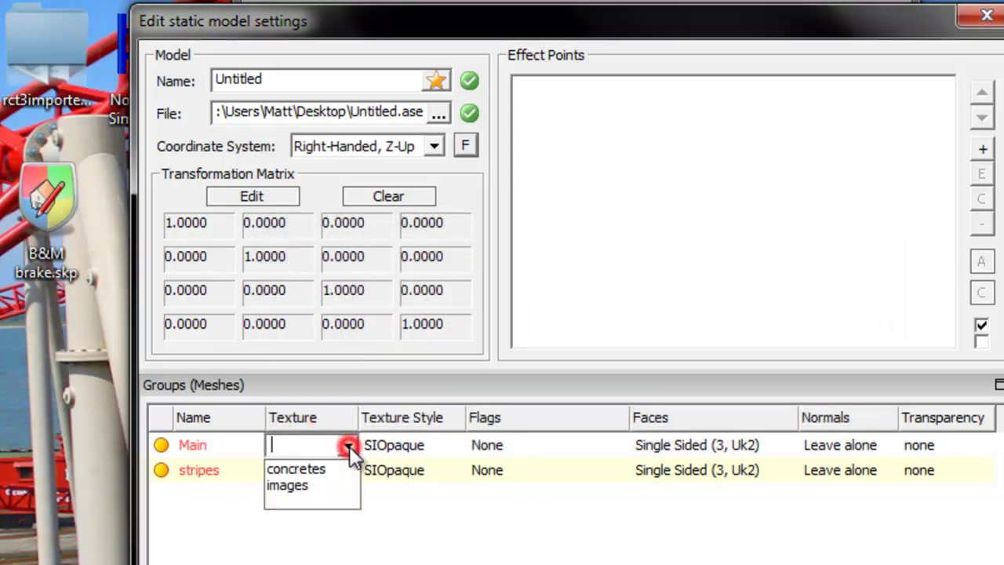
left_click(320, 416)
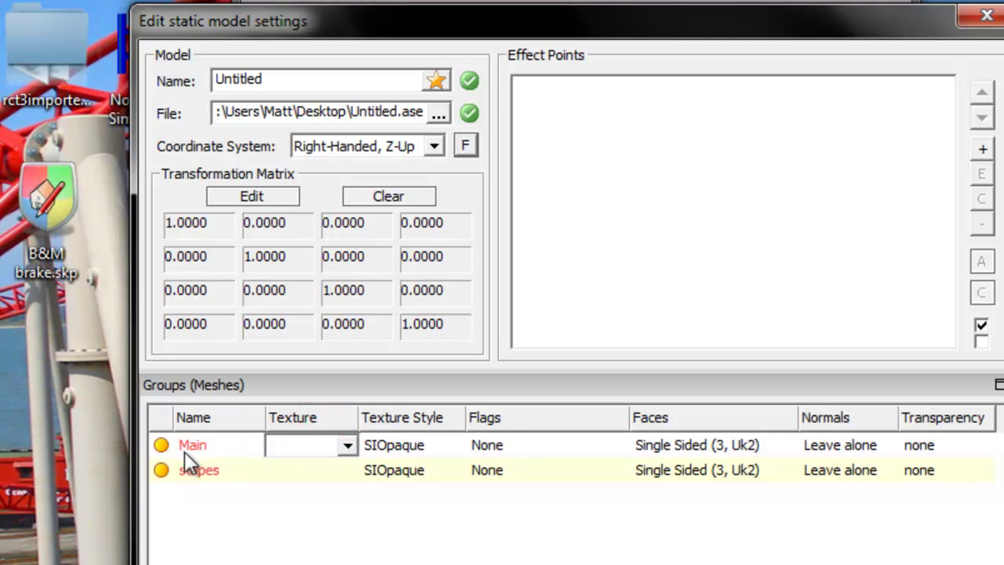
left_click(346, 445)
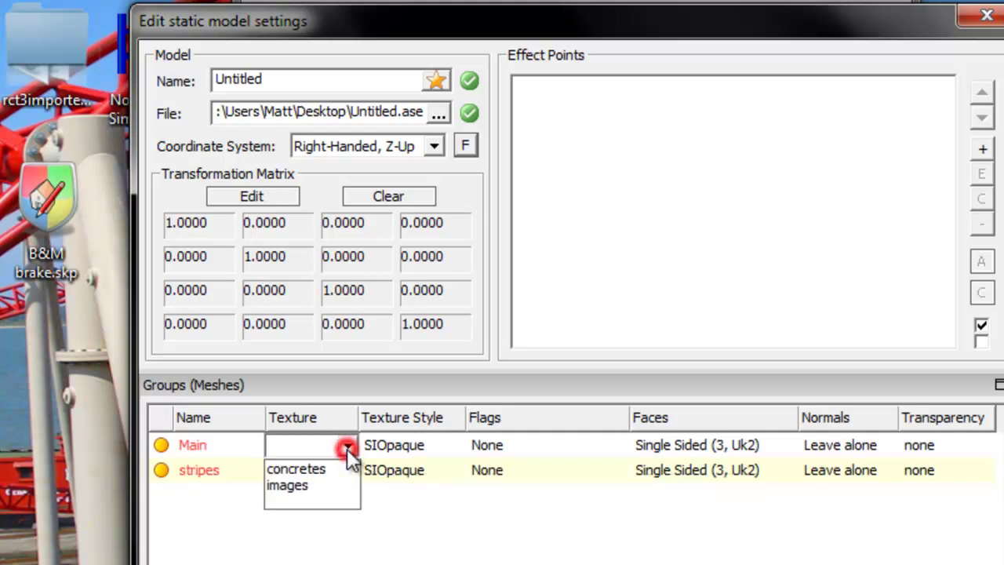
left_click(327, 466)
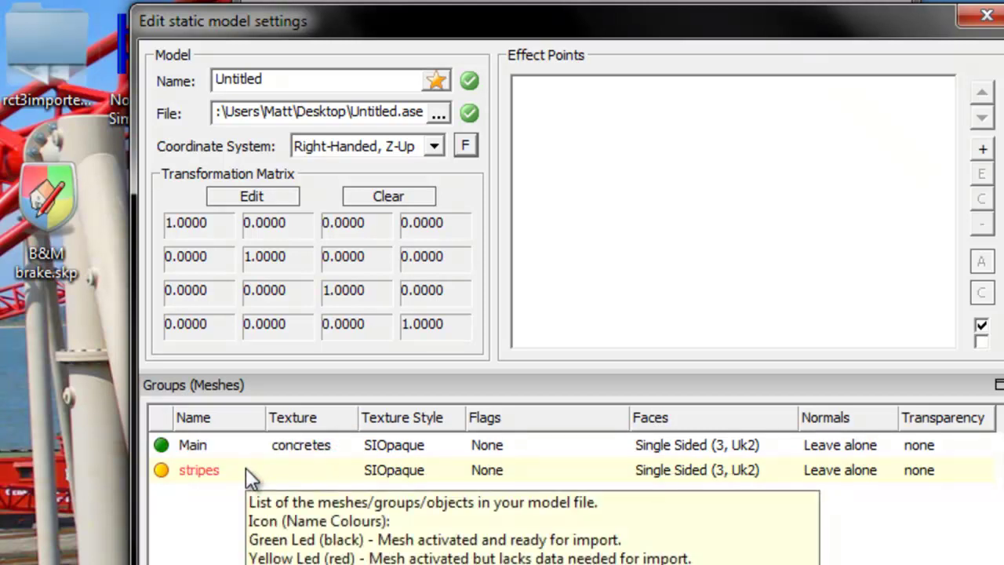
Step: Assign the images texture to the stripes mesh group, leave the group activated, and accept the static model settings
left_click(210, 474)
left_click(312, 469)
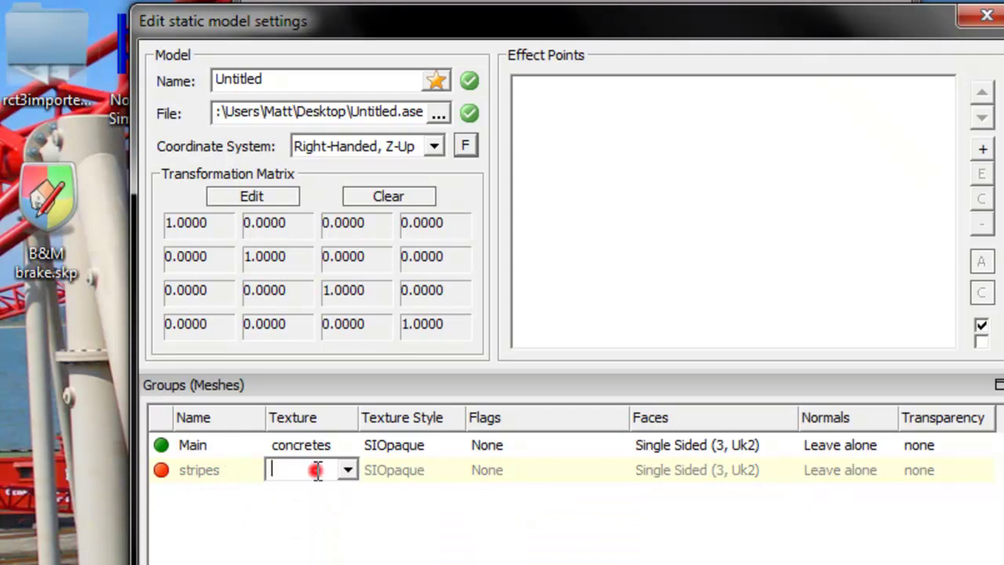
left_click(347, 469)
left_click(336, 510)
left_click(164, 470)
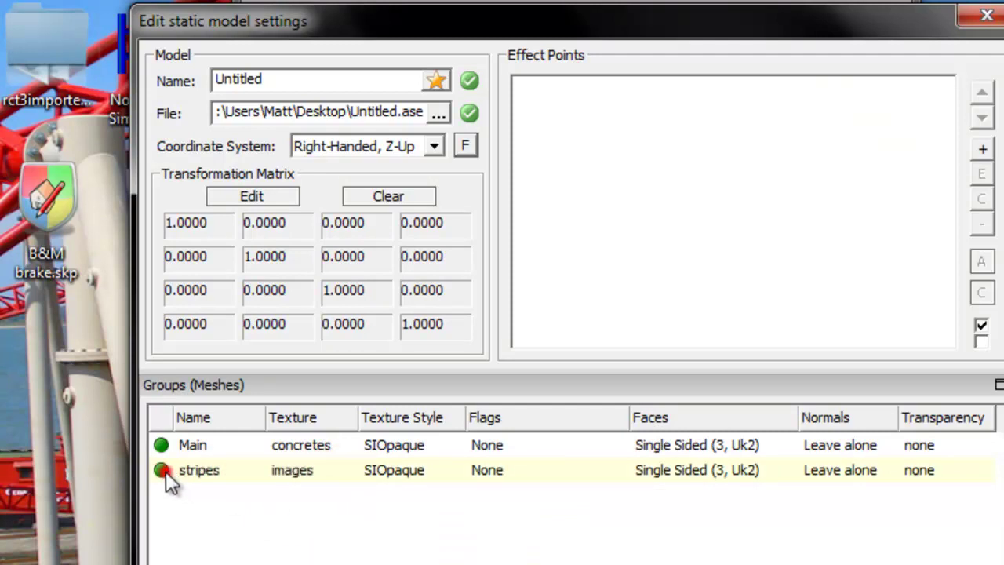
left_click(306, 471)
left_click(226, 476)
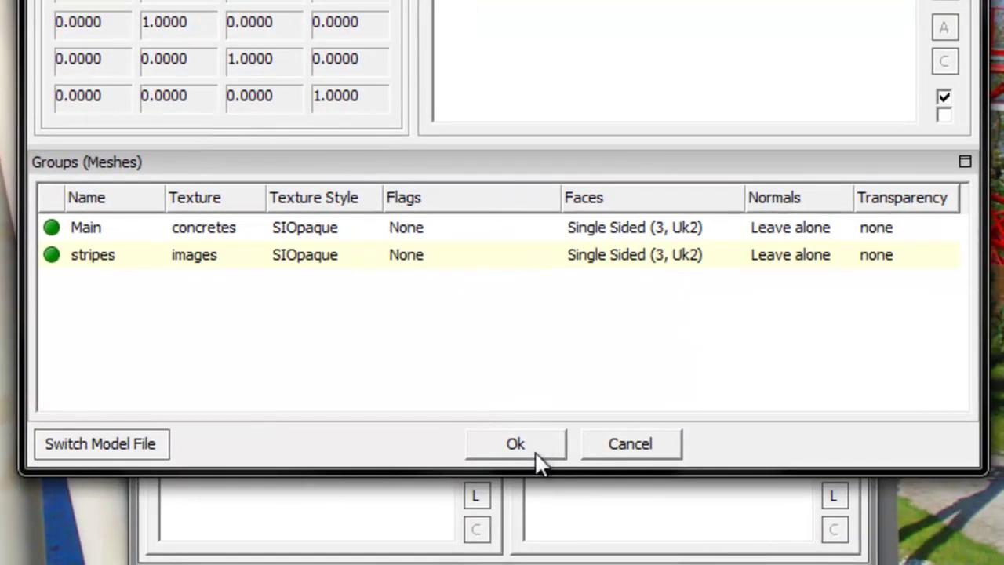
left_click(536, 451)
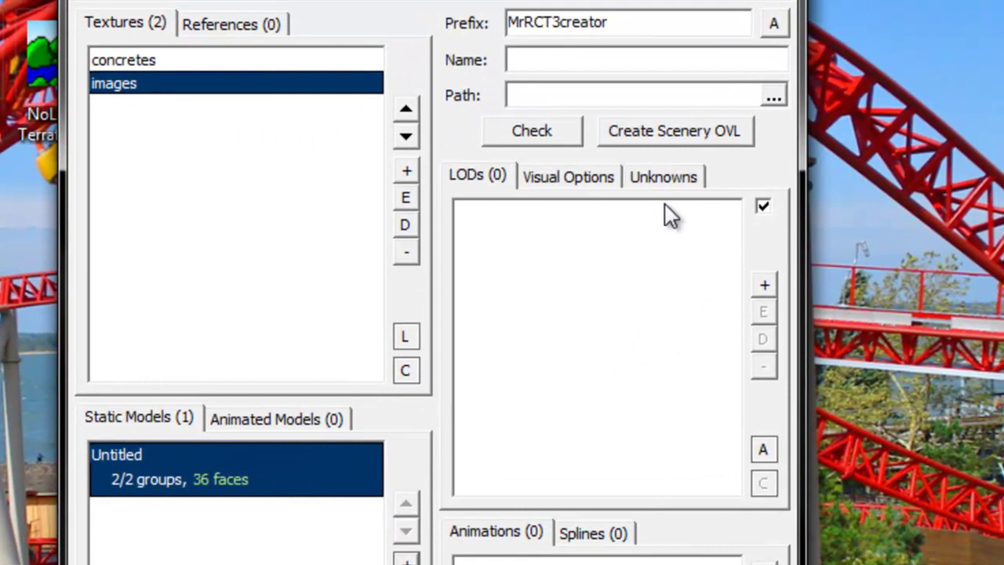
Step: Generate the automatic LODs at 40, 100 and 4000 for the model and name the OVL Station cover
left_click(762, 449)
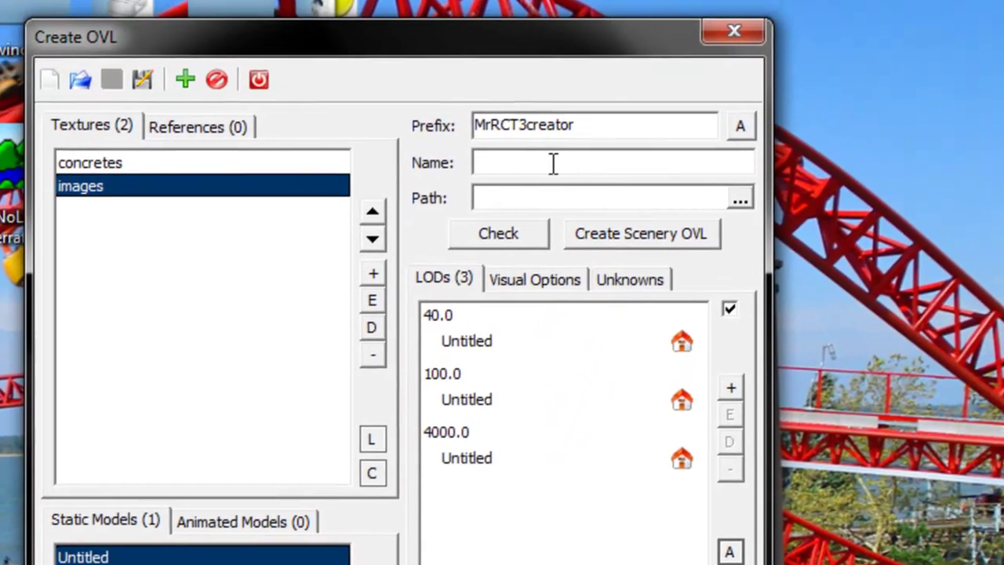
left_click(588, 60)
type("Station cover")
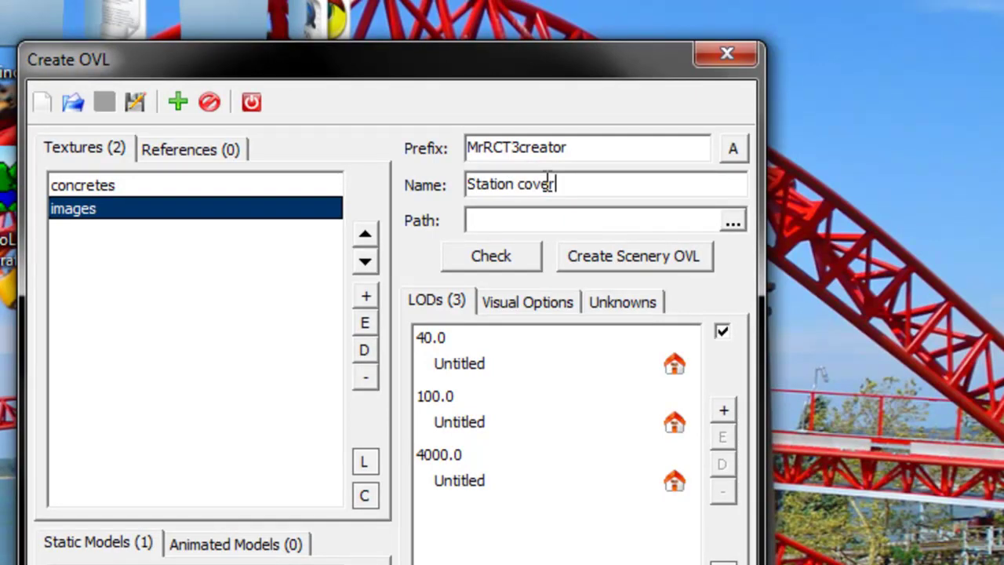
Step: Check the OVL data and create the scenery OVL with its name kept as entered, closing the OVL editor
left_click(525, 251)
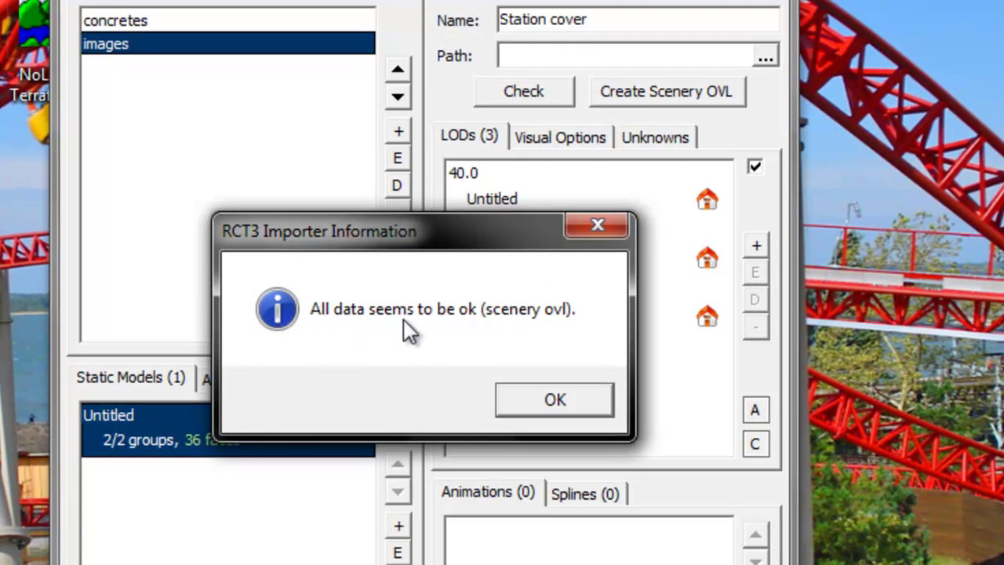
left_click(549, 400)
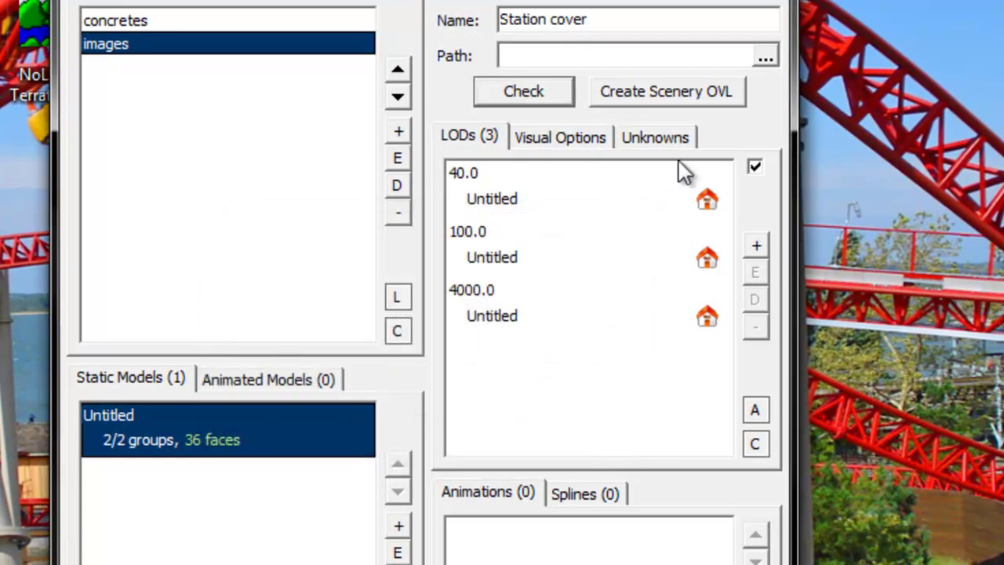
left_click(724, 94)
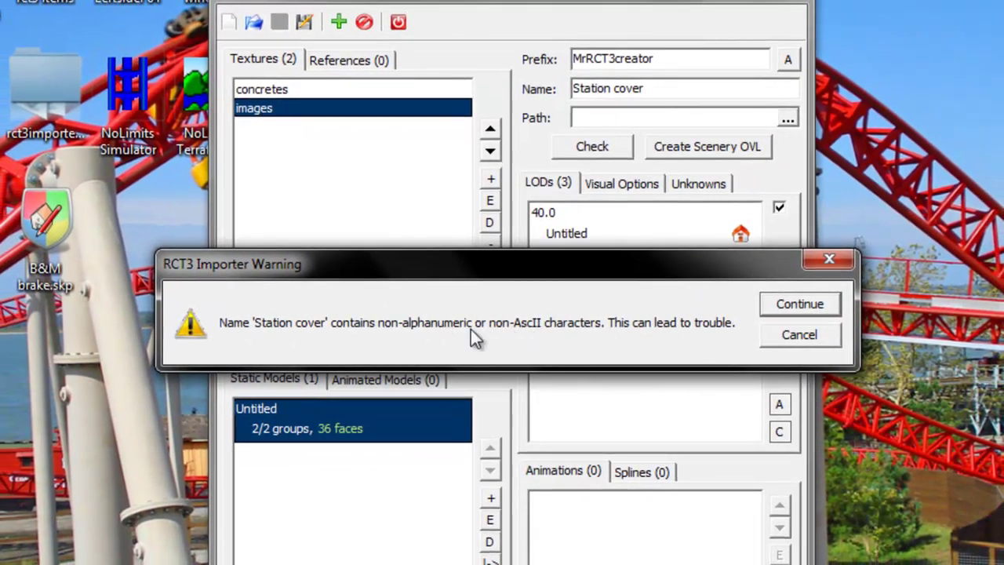
left_click(808, 304)
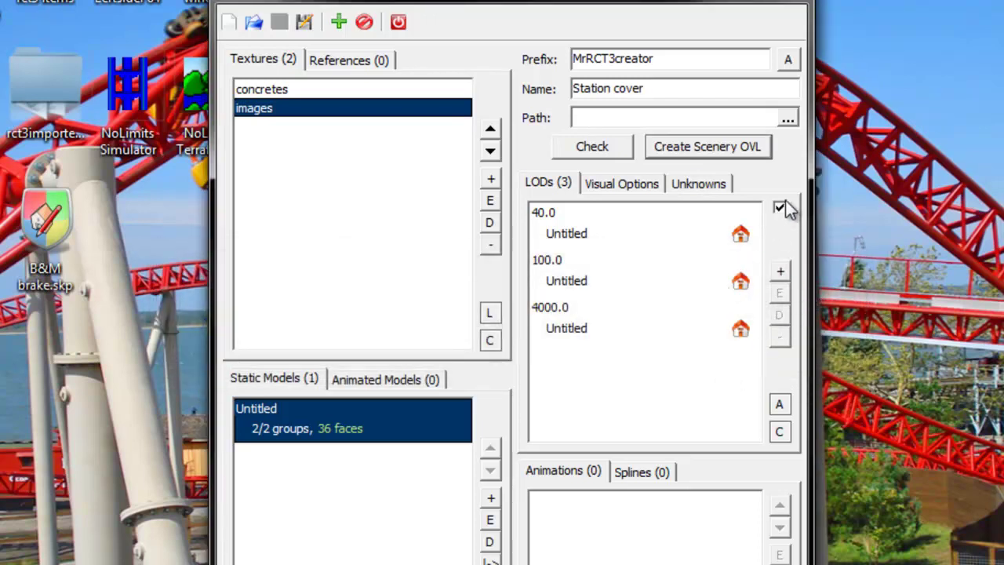
left_click(790, 8)
left_click(502, 386)
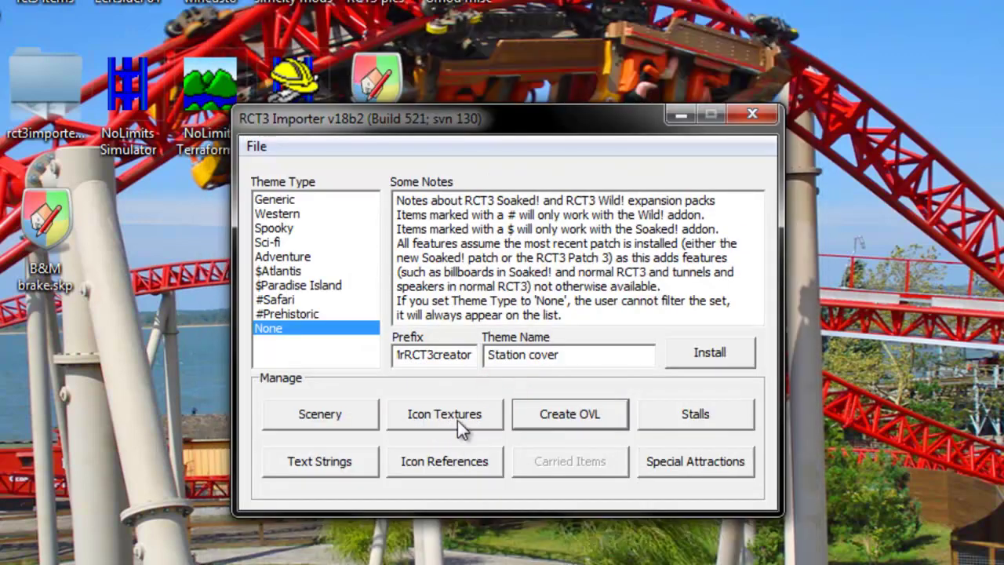
Step: Add Untitled.jpg from the Desktop as an icon texture, keeping the name Untitled, and close the texture manager
left_click(458, 421)
left_click(706, 272)
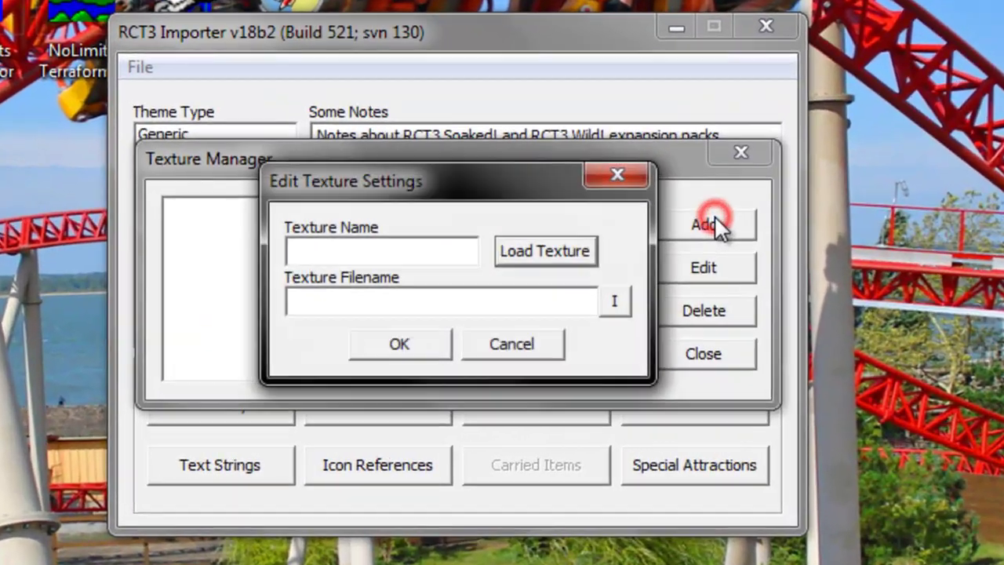
left_click(563, 256)
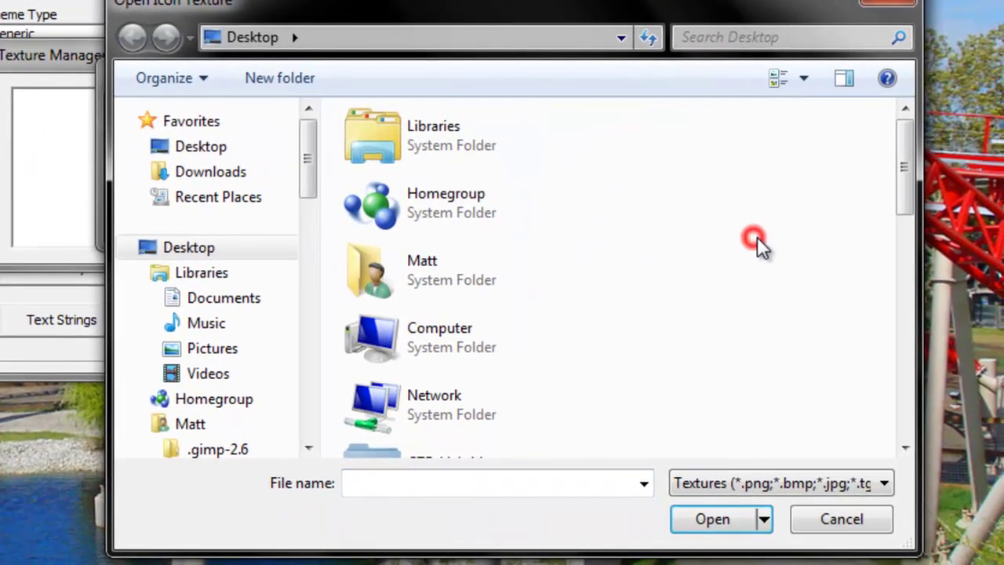
scroll(906, 294, "down", 5)
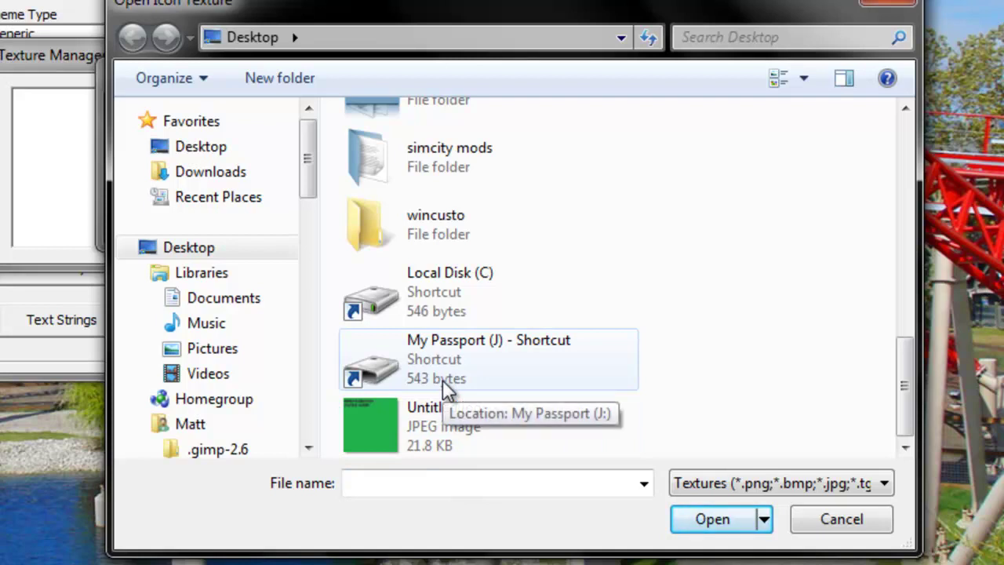
left_click(415, 434)
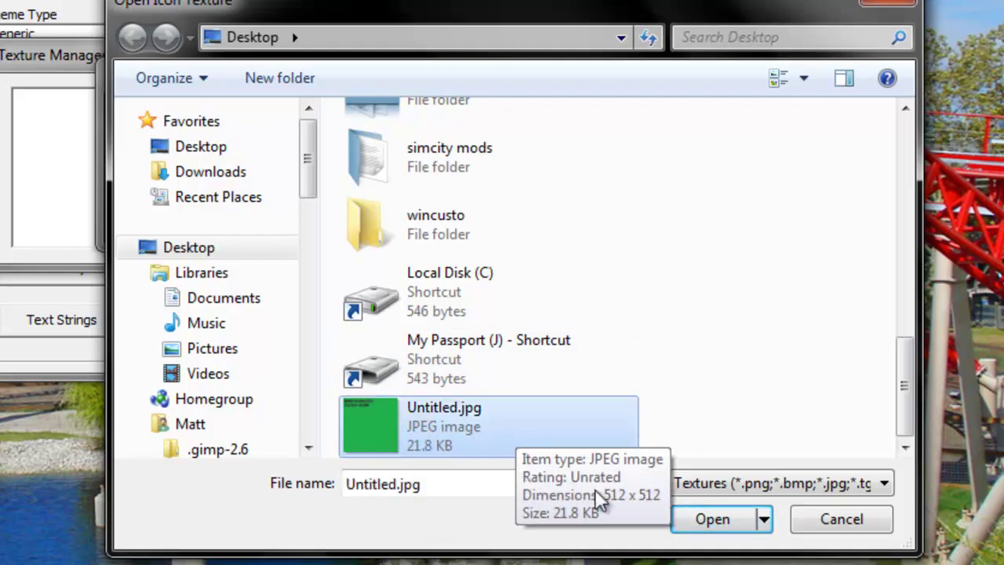
left_click(728, 524)
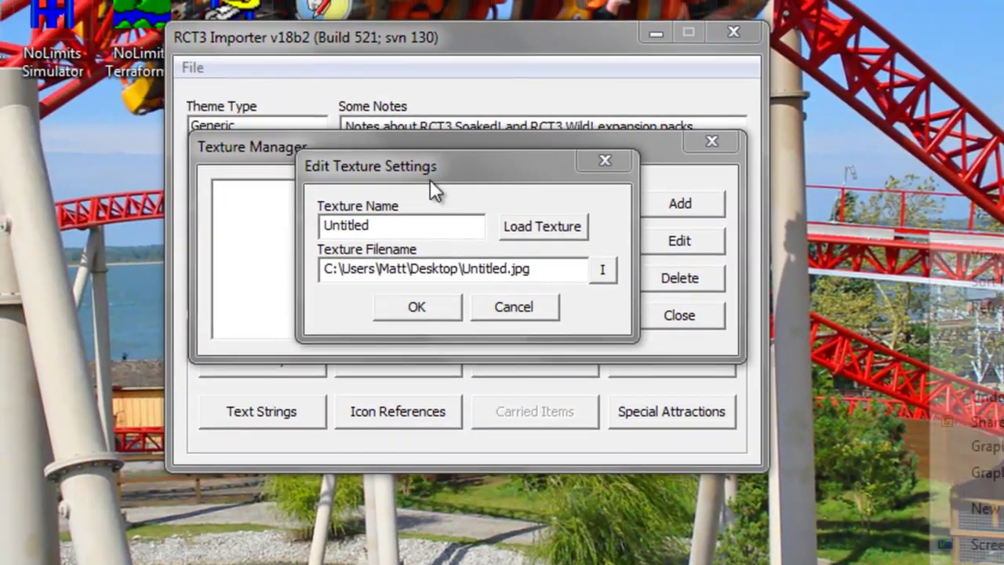
left_click(432, 167)
left_click(425, 308)
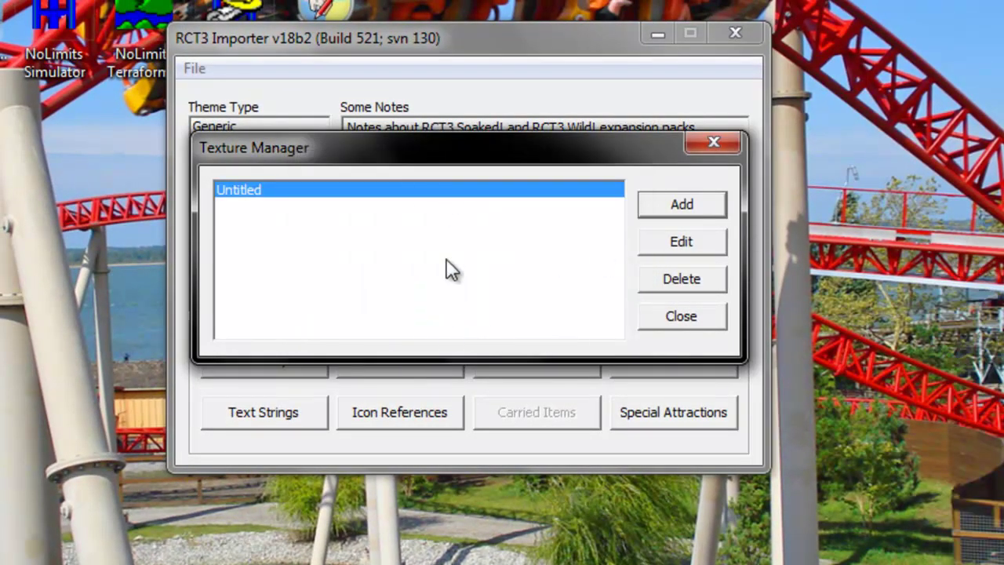
left_click(680, 319)
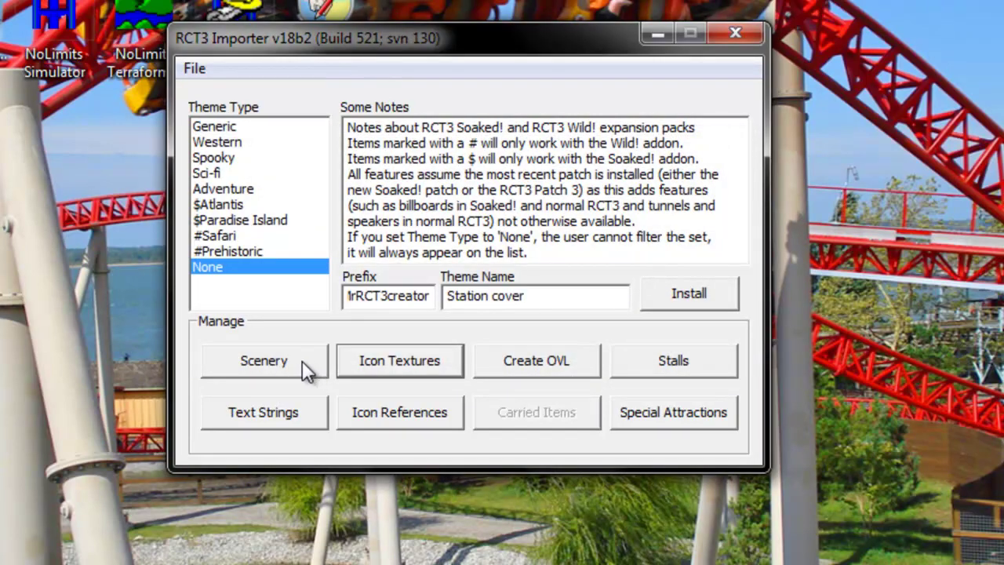
Step: Generate the icon references automatically from the Untitled texture and close the icon manager
left_click(444, 418)
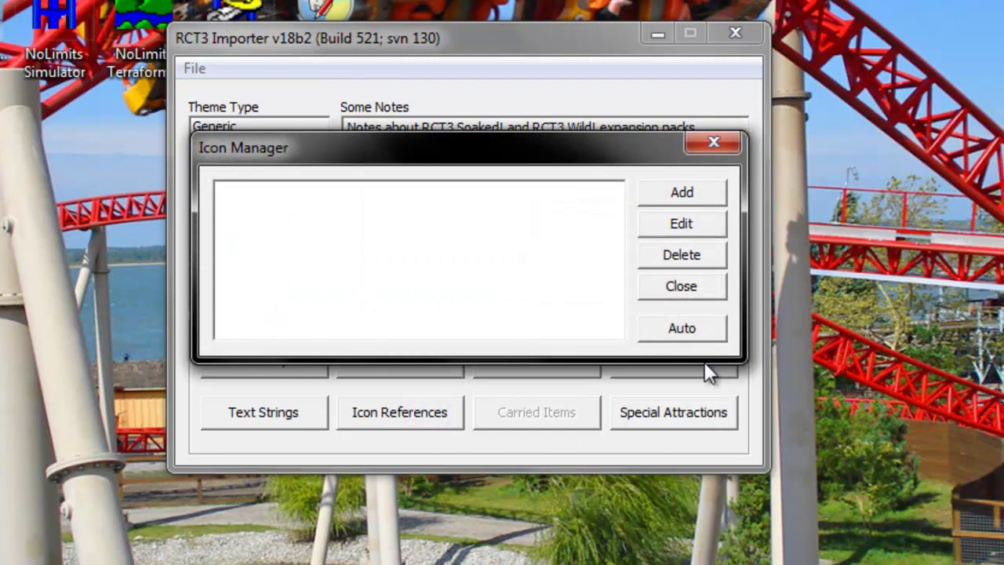
left_click(679, 328)
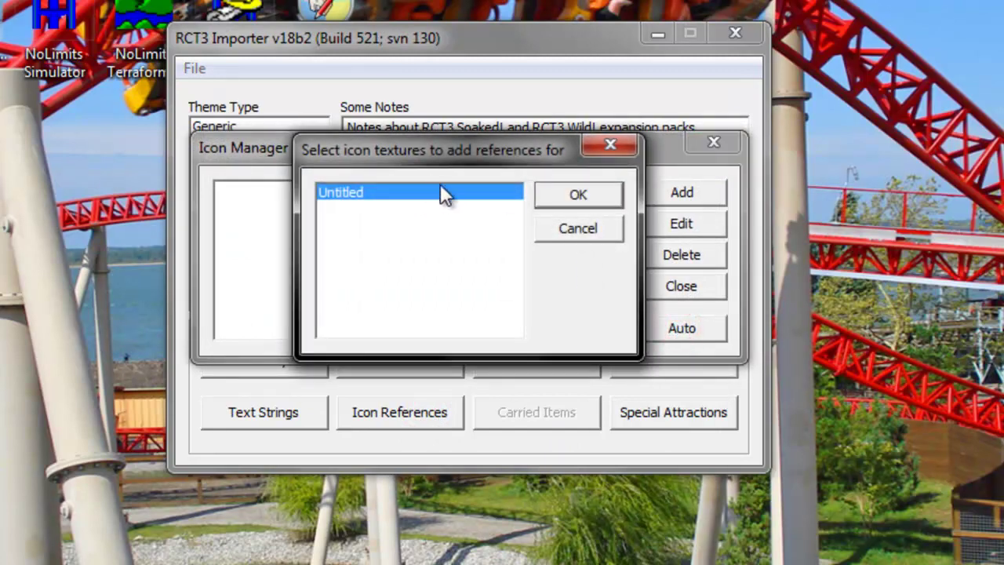
left_click(579, 195)
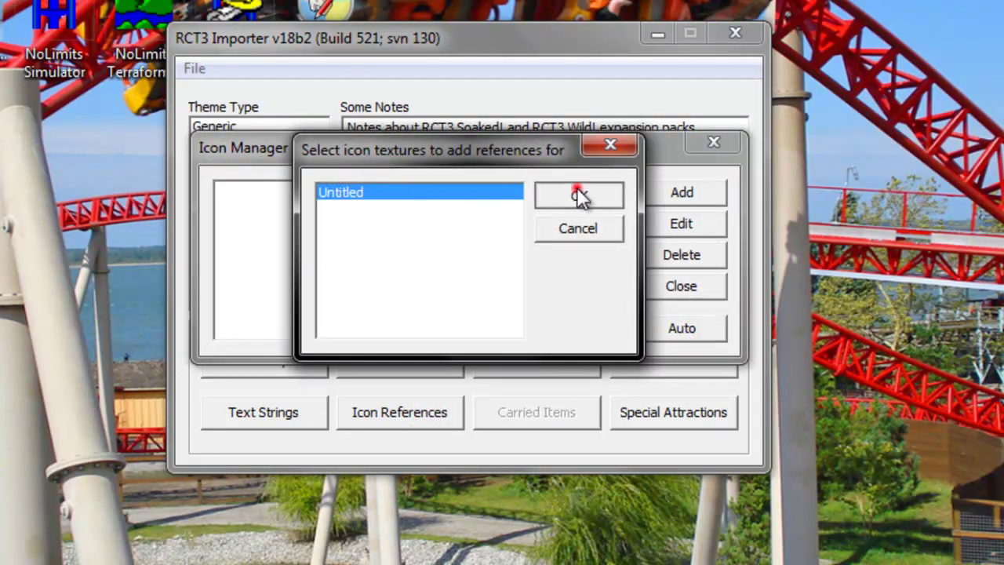
left_click(356, 189)
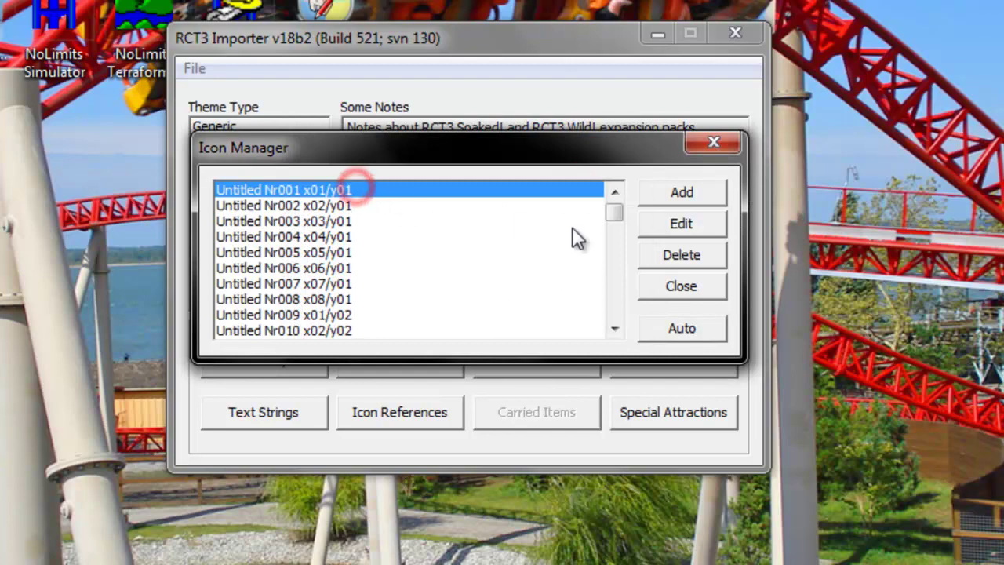
left_click(693, 194)
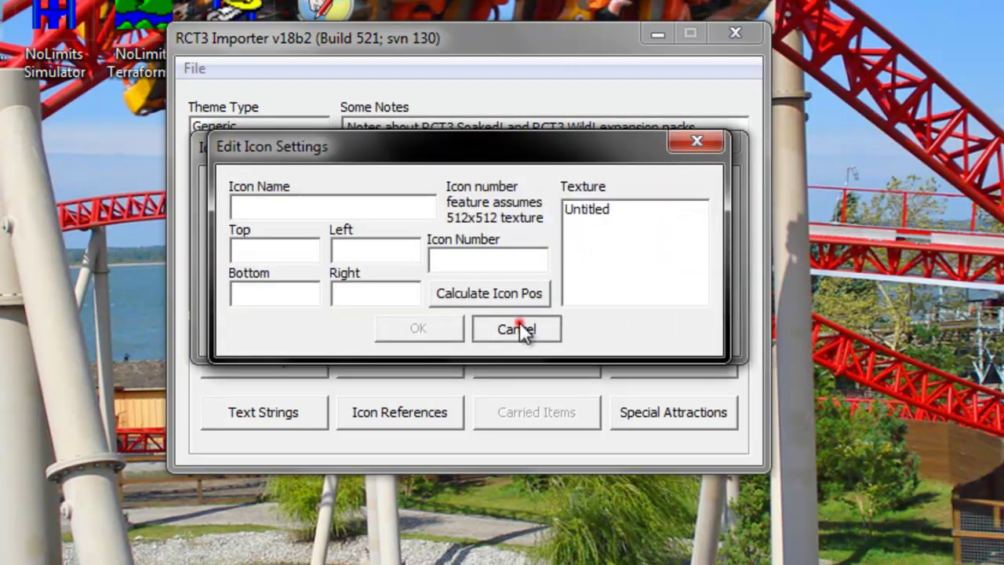
left_click(519, 323)
left_click(694, 290)
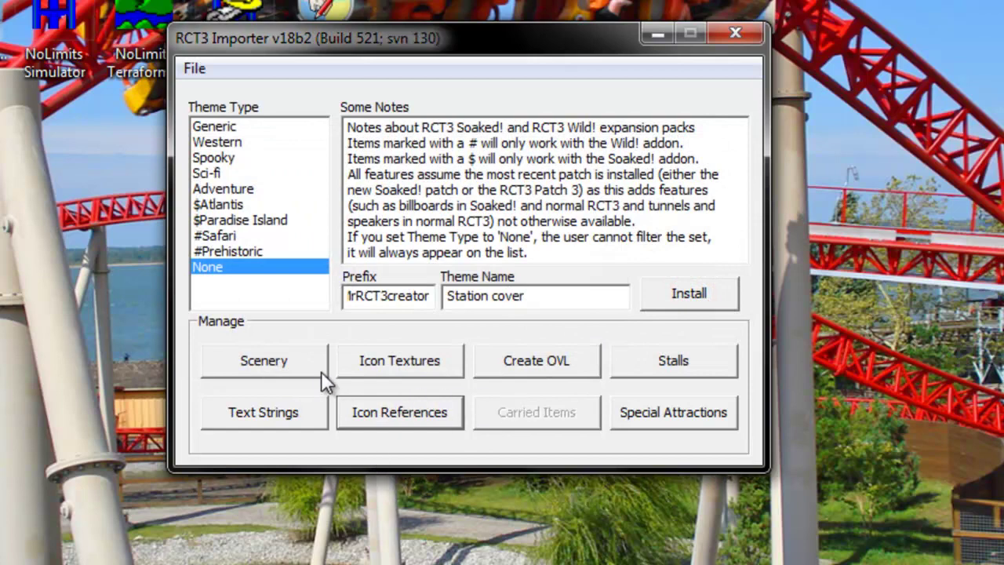
Step: Add a text string named "MrRCT3creators station cover", copy the name into its text, and close the text manager
left_click(295, 409)
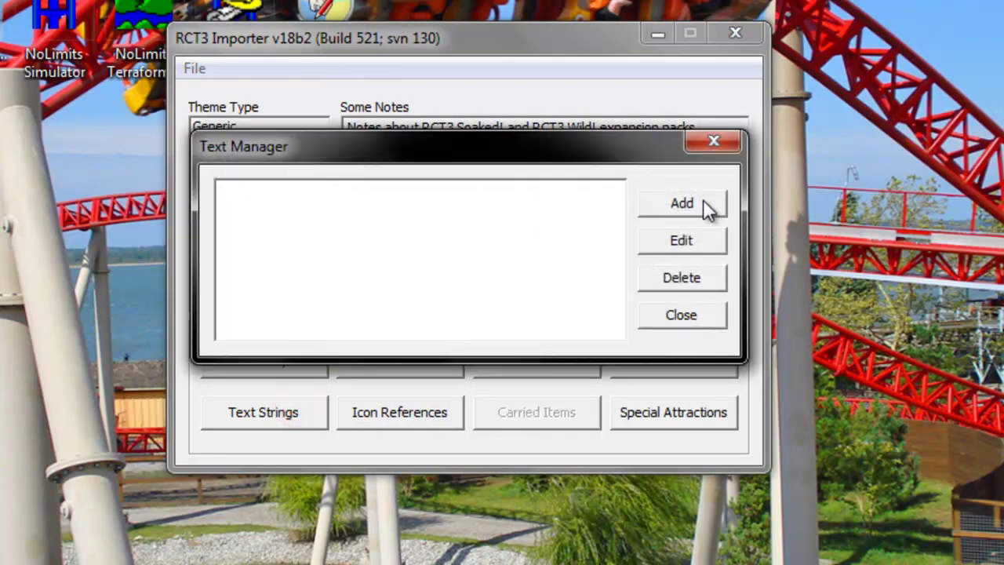
left_click(704, 202)
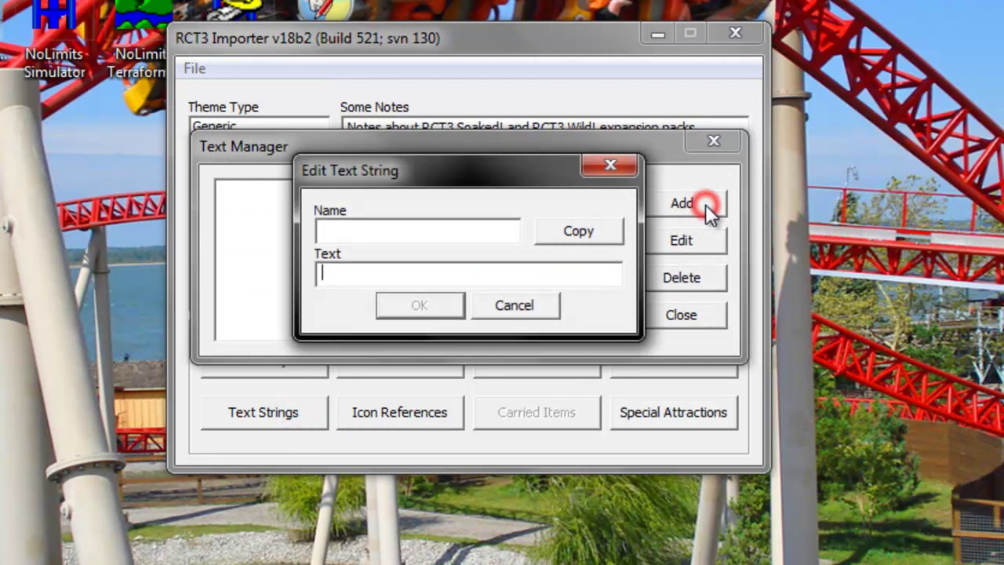
left_click(408, 240)
type("MrR")
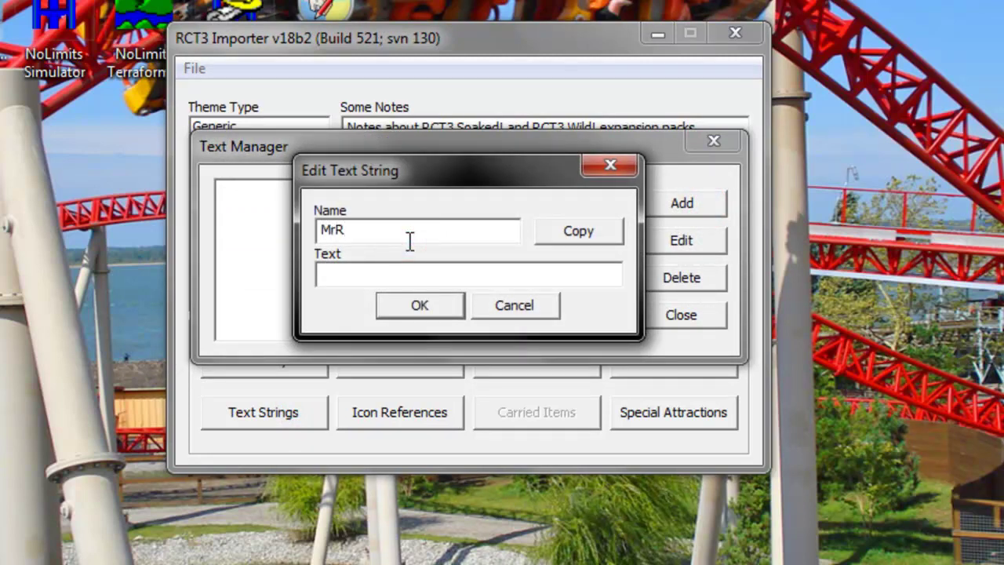
type("CT3creators sta")
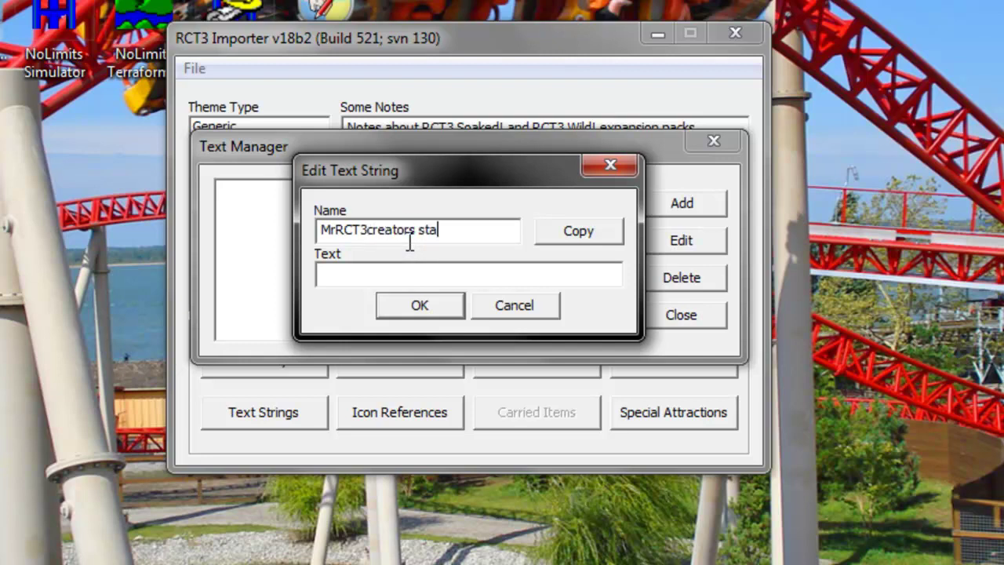
type("tion cover")
left_click(595, 225)
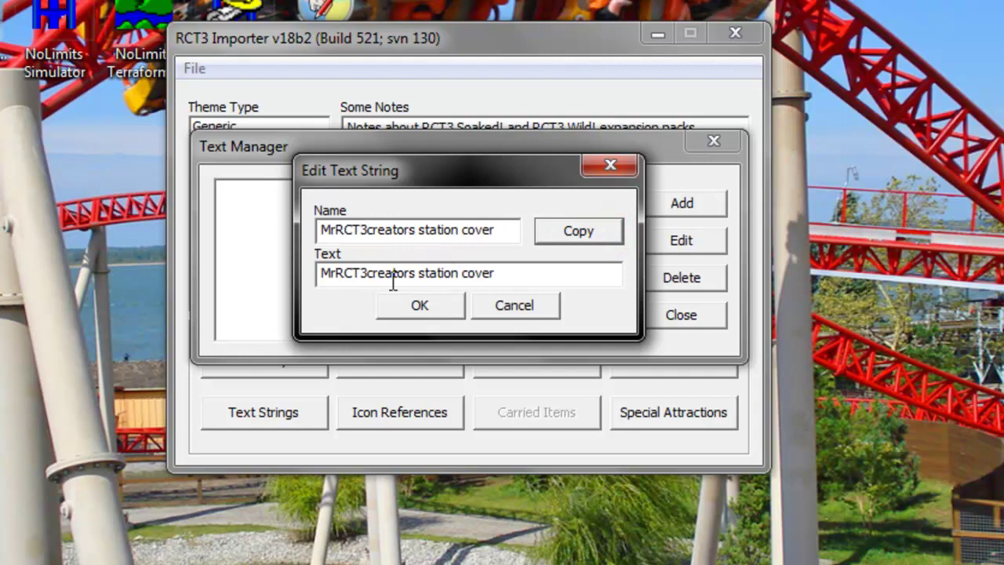
left_click(418, 305)
left_click(723, 315)
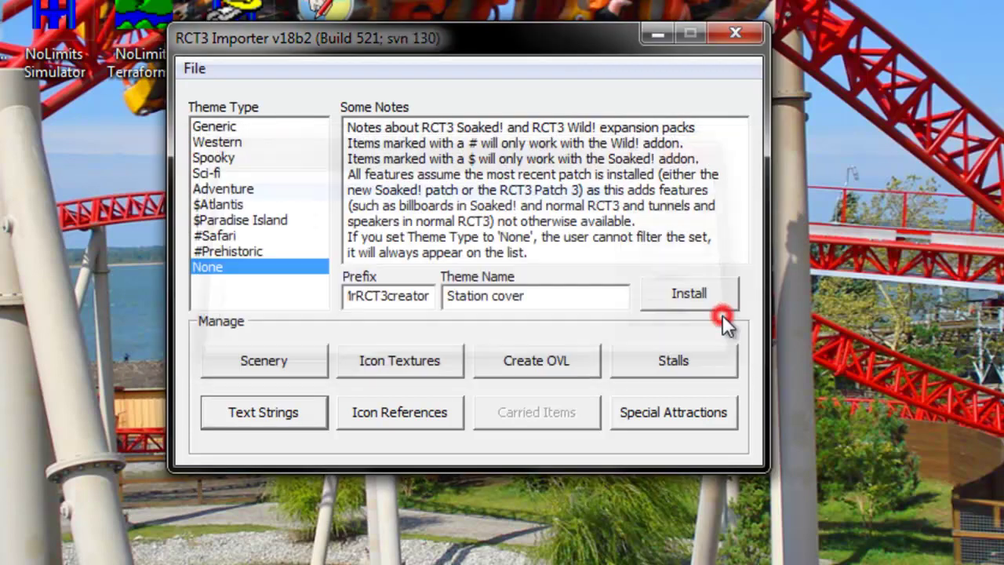
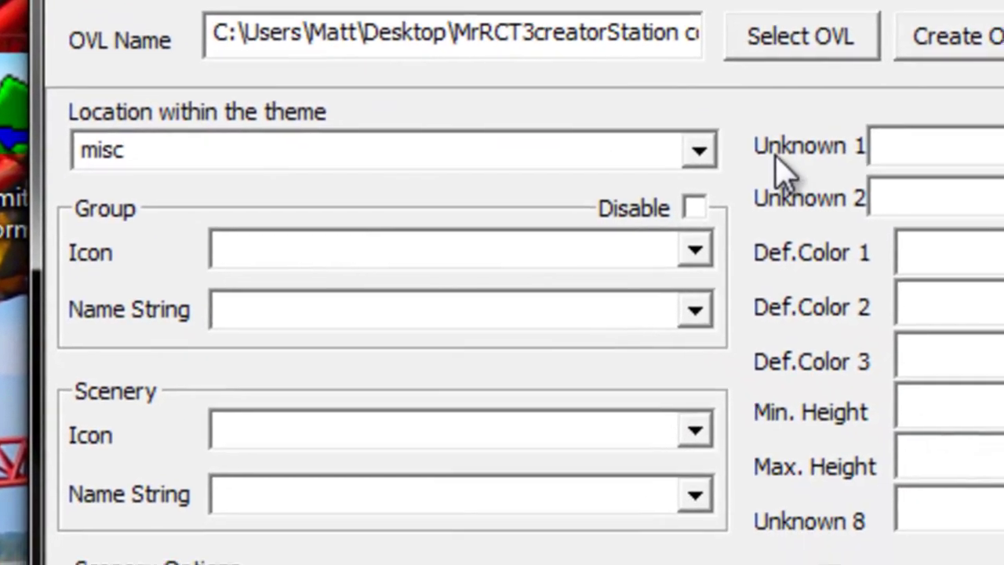
Step: Disable the scenery item's group and assign the icon Untitled Nr001 x01/y01 and name string MrRCT3creators station cover
left_click(692, 207)
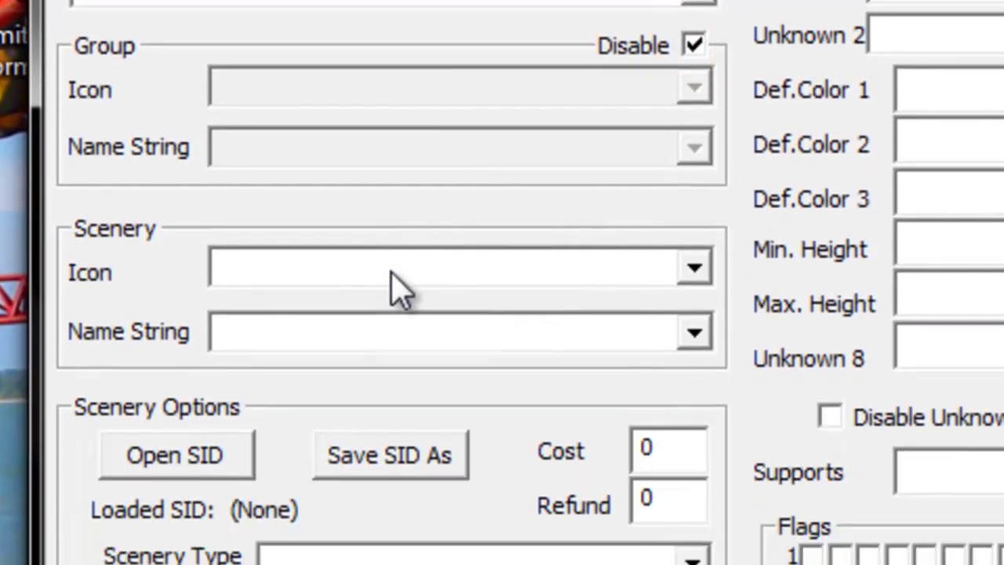
left_click(392, 430)
left_click(397, 182)
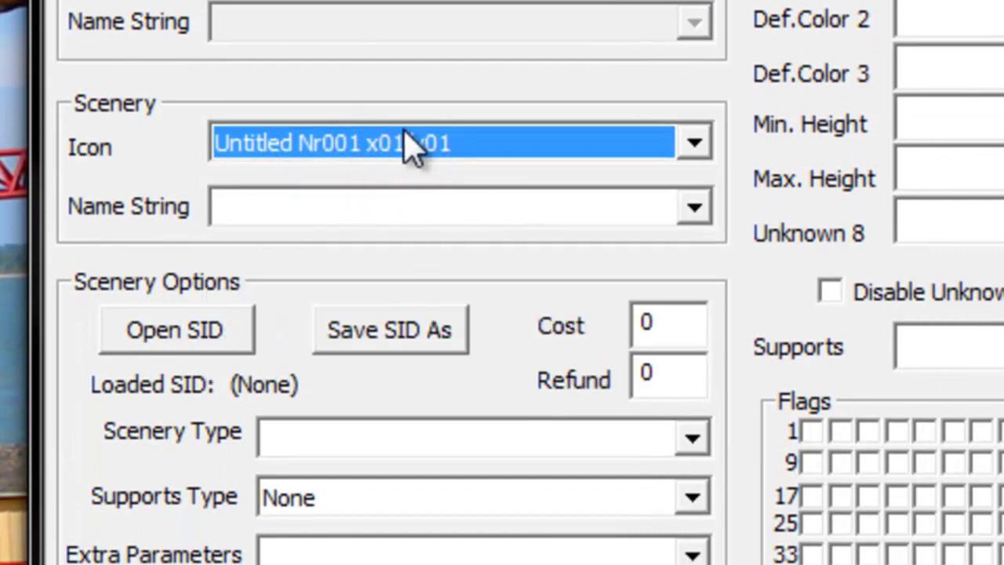
left_click(615, 207)
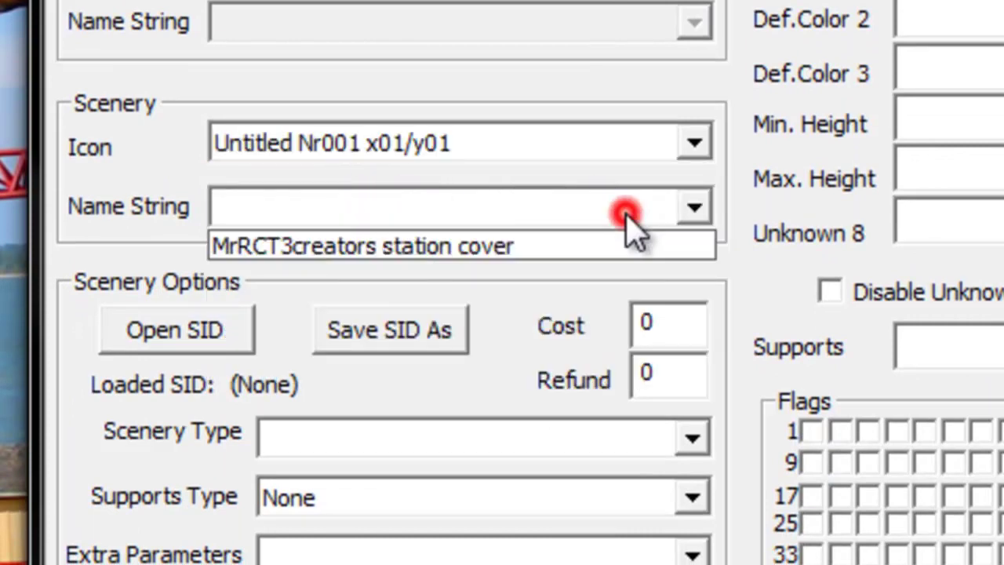
left_click(459, 246)
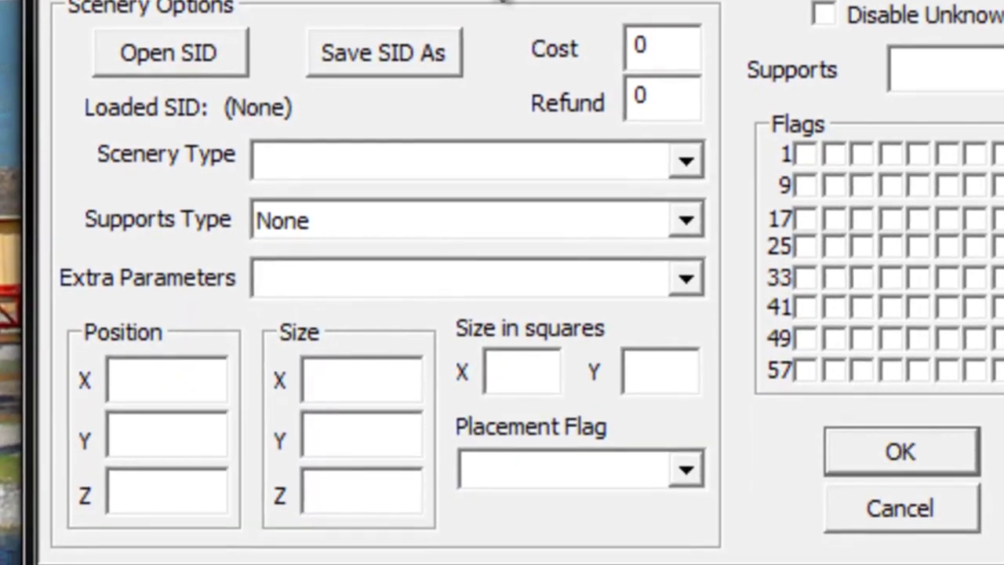
Step: Set the scenery type to Medium Scenery and the extra parameters to None
left_click(524, 167)
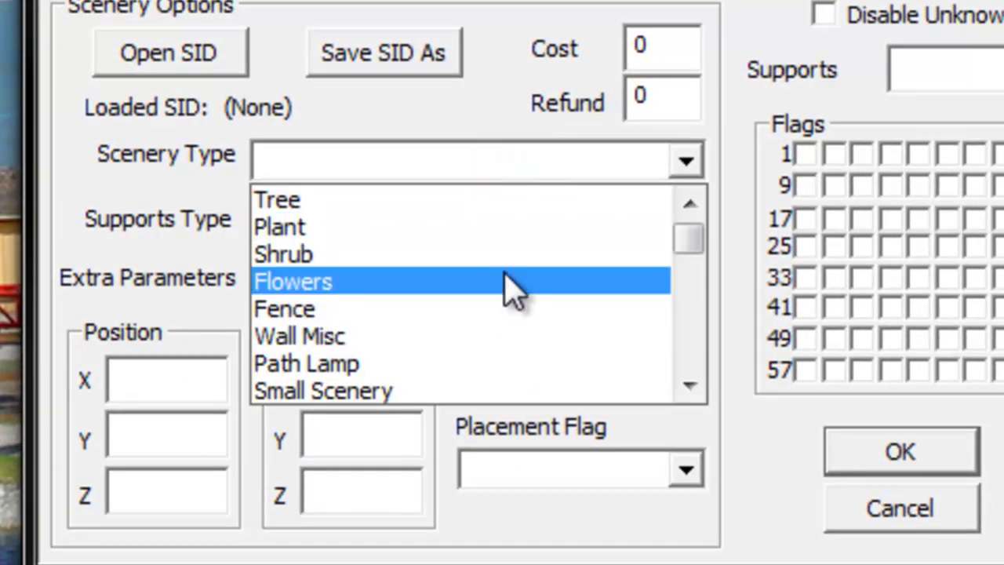
left_click(387, 136)
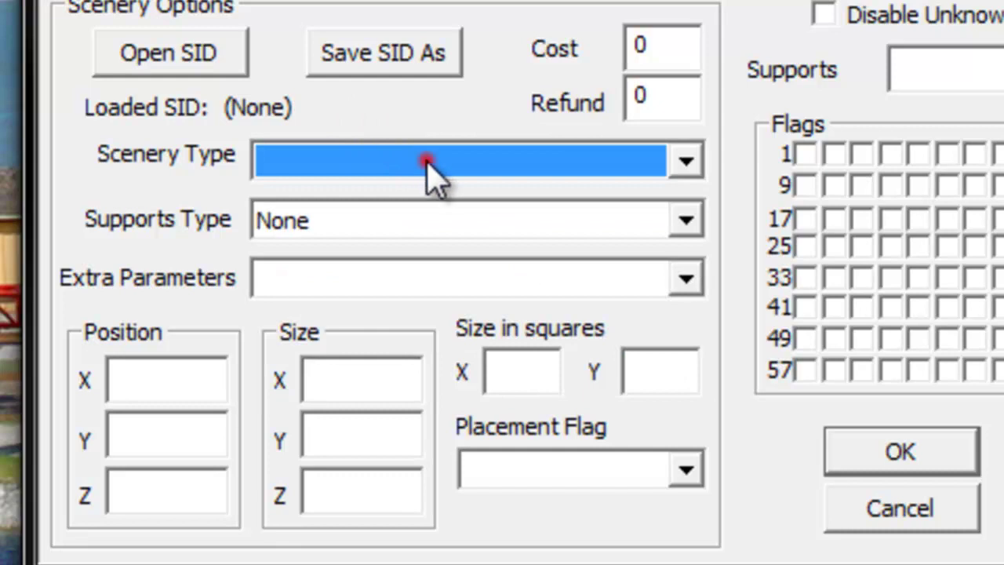
left_click(428, 162)
scroll(437, 231, "down", 2)
scroll(416, 314, "up", 2)
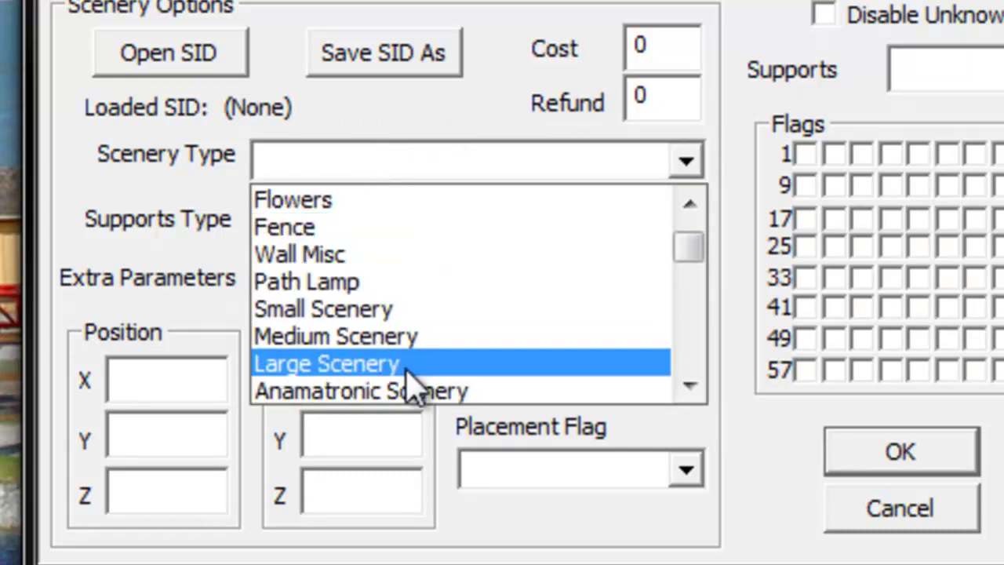
left_click(399, 339)
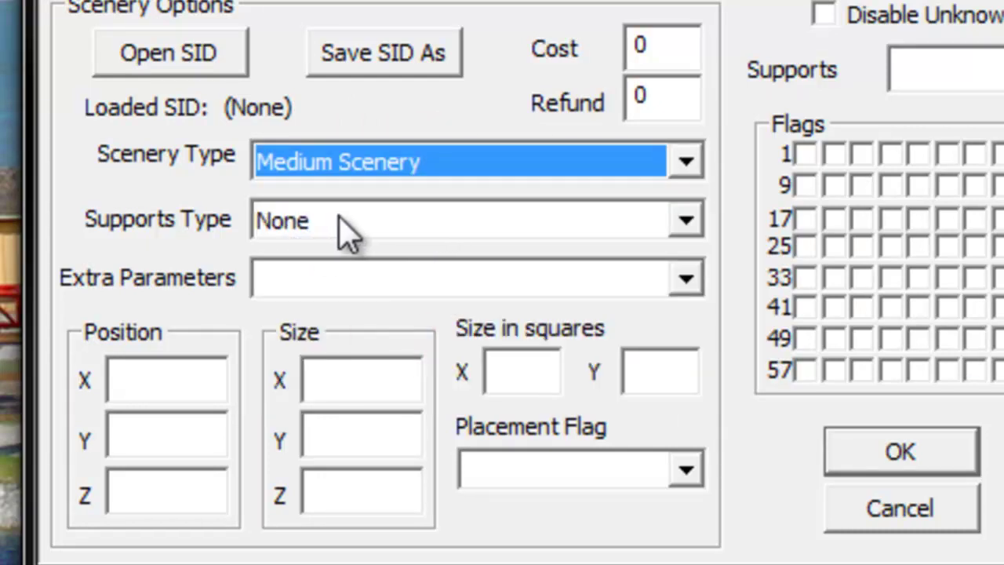
left_click(414, 281)
left_click(408, 318)
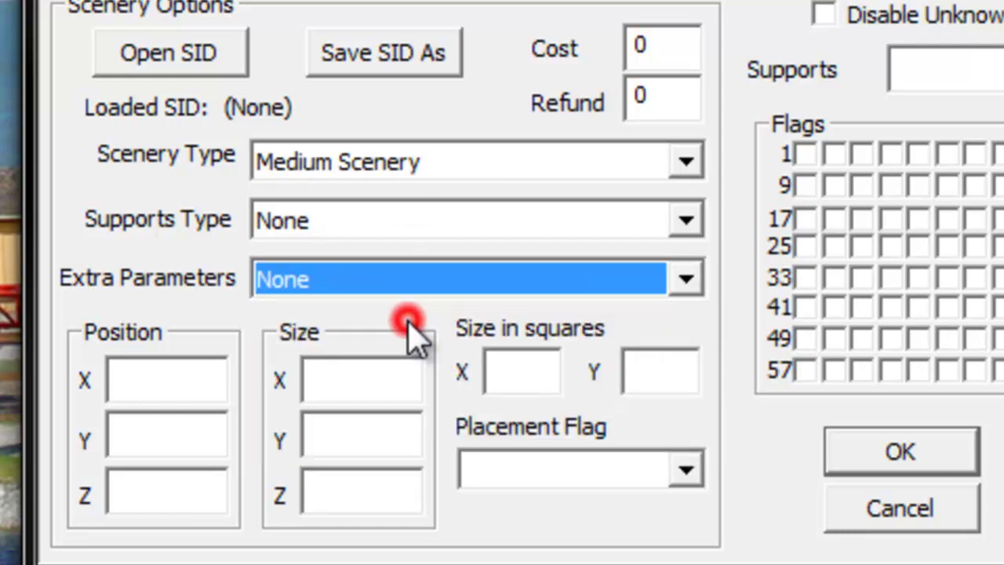
Step: Set the scenery position to 0 and the size to 4 on each of X, Y and Z
left_click(174, 376)
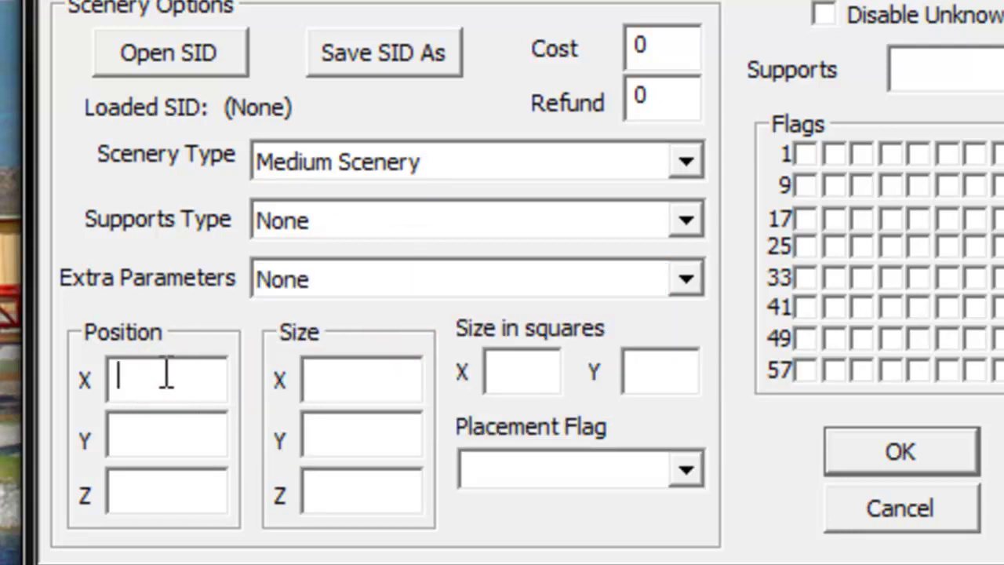
type("0")
left_click(168, 498)
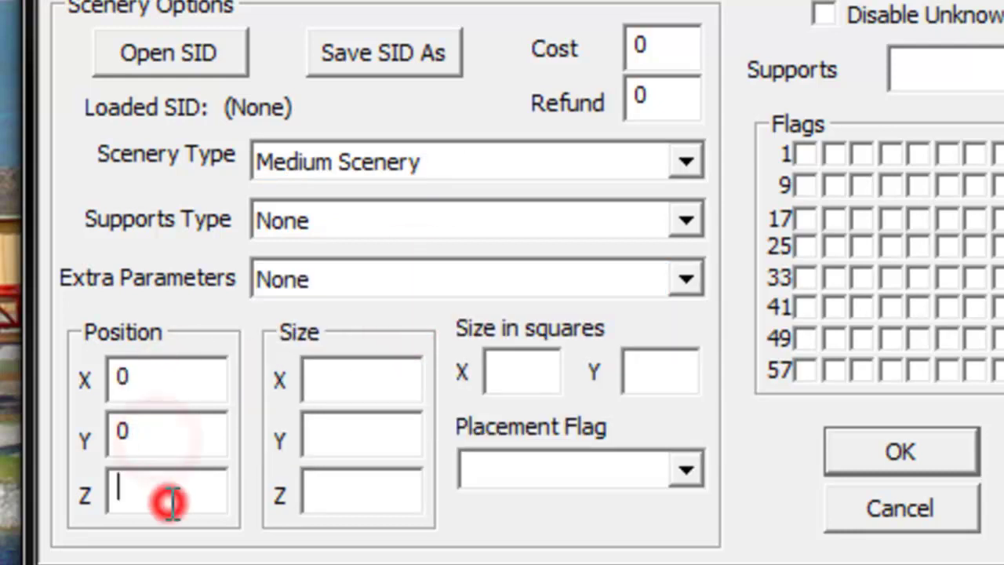
type("0")
left_click(348, 378)
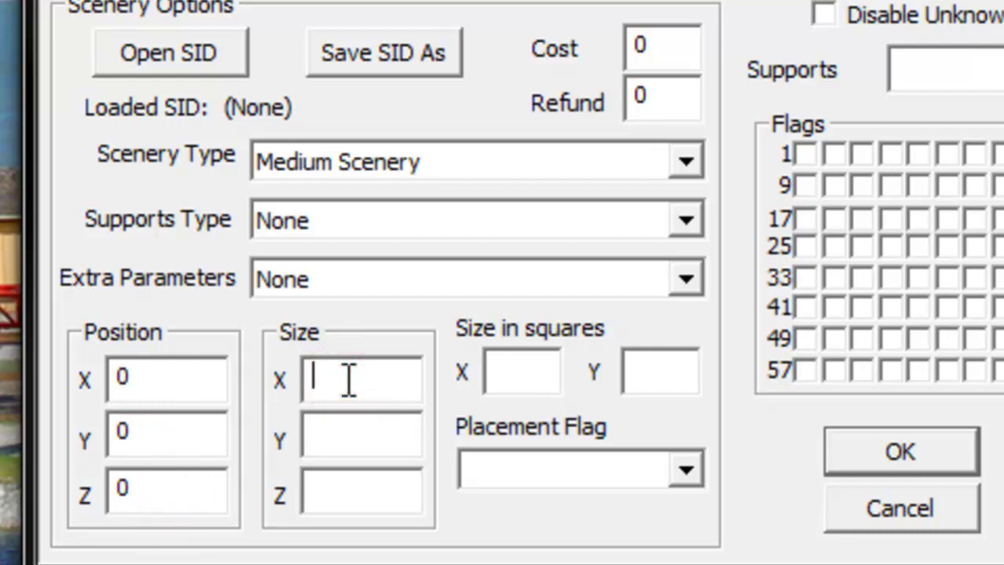
type("4")
left_click(362, 490)
type("4")
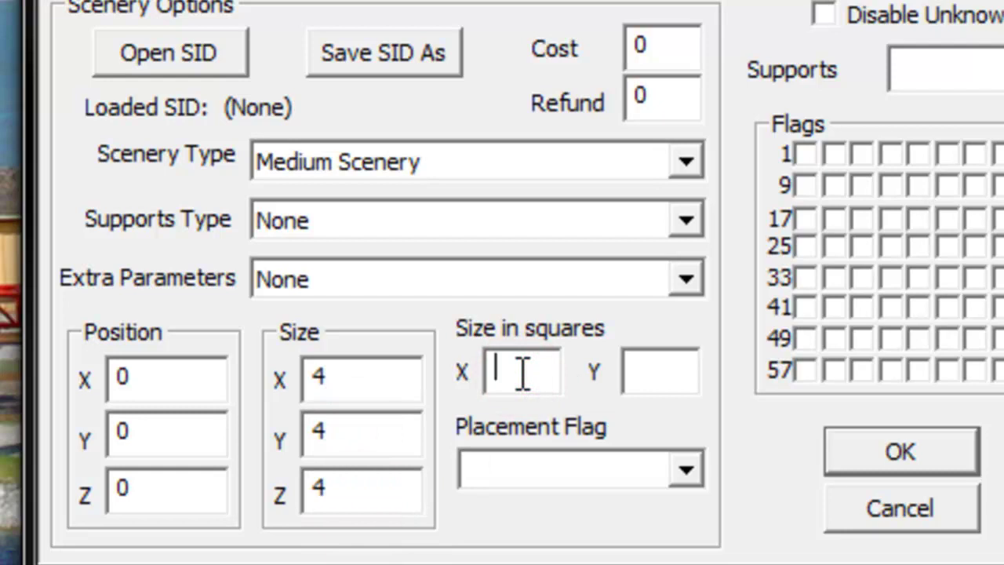
Step: Set the scenery item's X size in squares to 1 and open the placement flag choices
type("1")
left_click(684, 469)
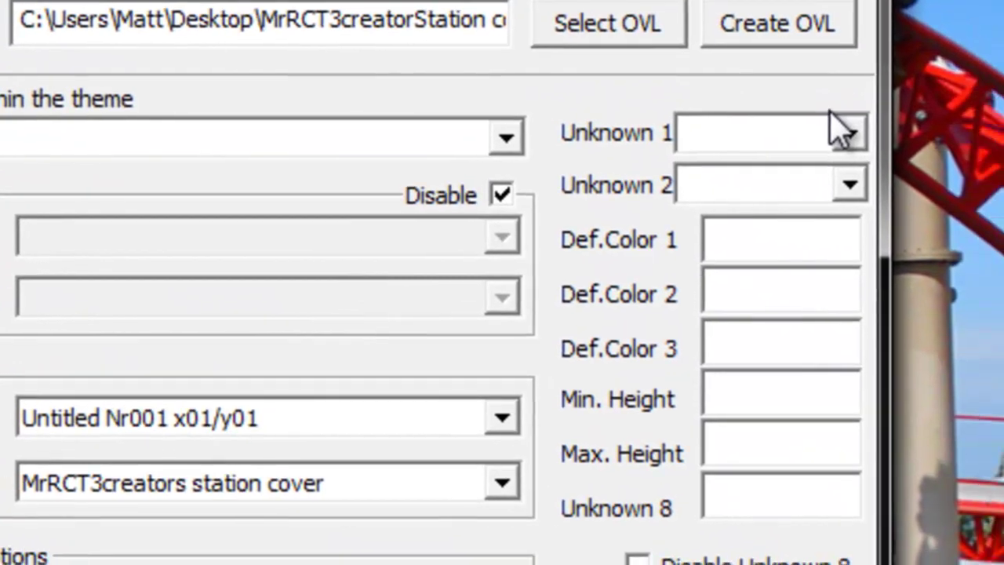
Step: Set both Unknown 1 and Unknown 2 of the scenery item to 0 (unknown 1)
left_click(910, 139)
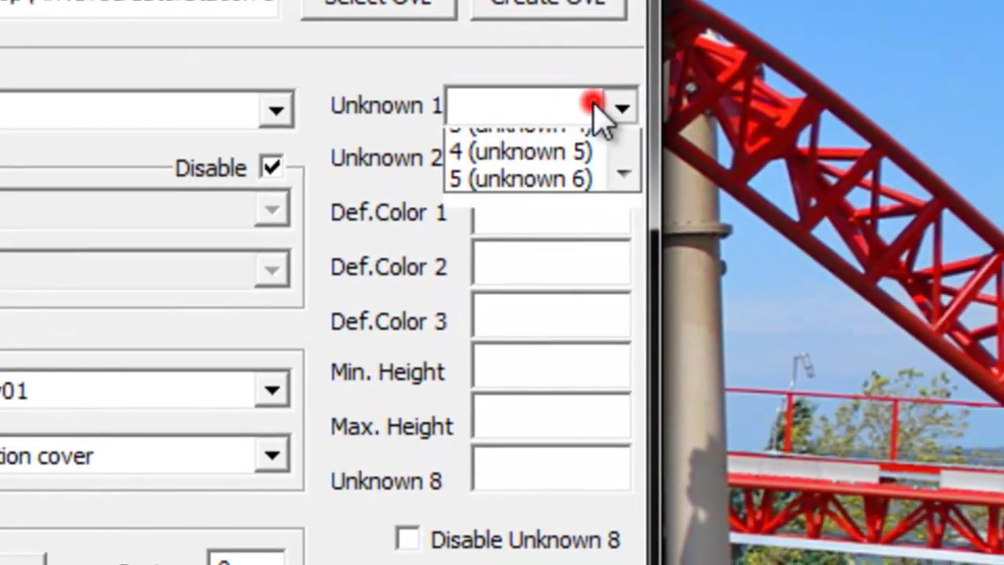
left_click(533, 142)
left_click(855, 188)
left_click(521, 192)
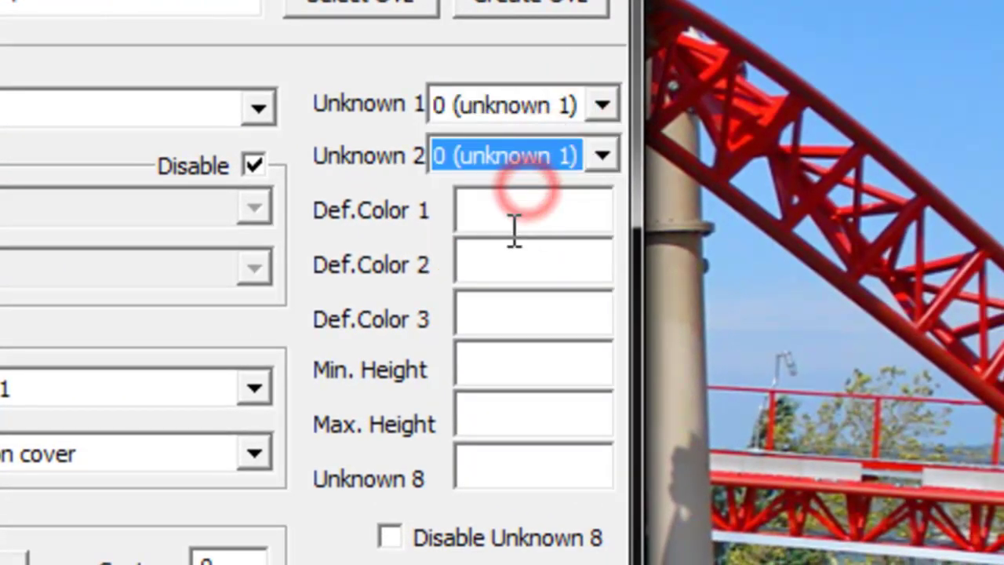
Step: Set the scenery item's default colors 1, 2 and 3 to 0
left_click(497, 217)
left_click(491, 259)
type("0")
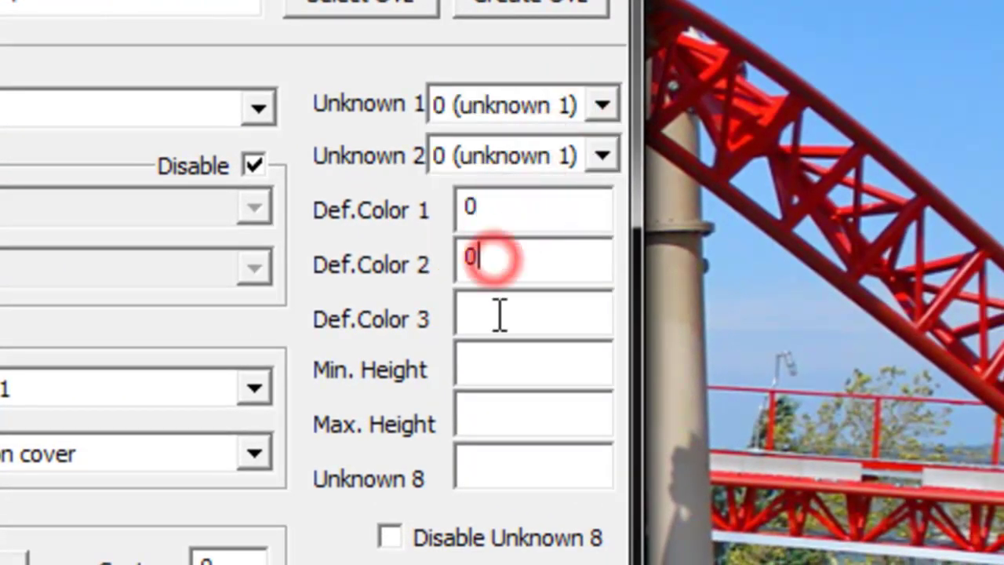
left_click(495, 311)
type("0")
Step: Set the scenery item's minimum height, maximum height and Unknown 8 to 0
left_click(497, 358)
type("0")
left_click(514, 428)
type("0")
left_click(518, 471)
type("0")
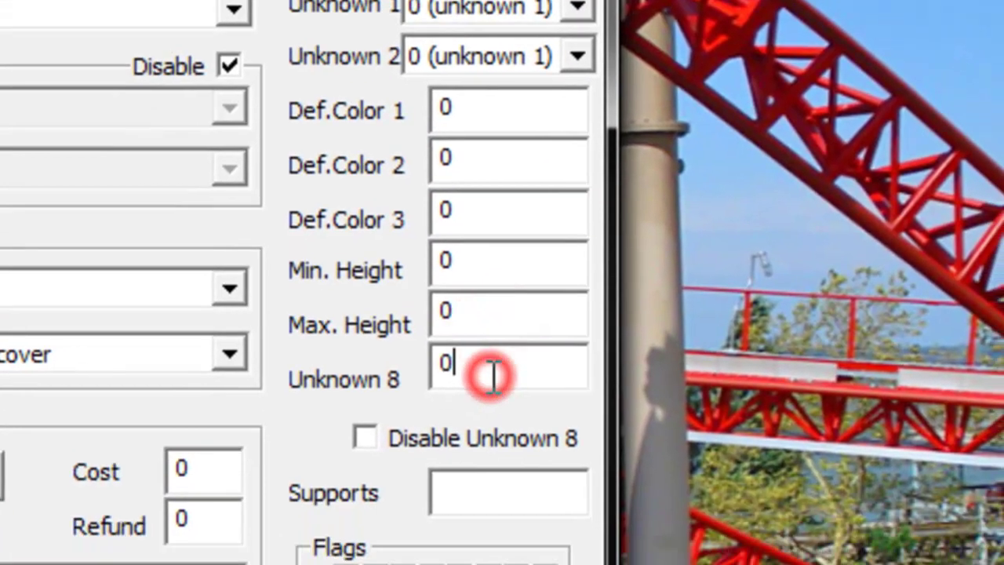
Step: Set the scenery item's Supports value to 0 and accept the scenery settings
left_click(498, 564)
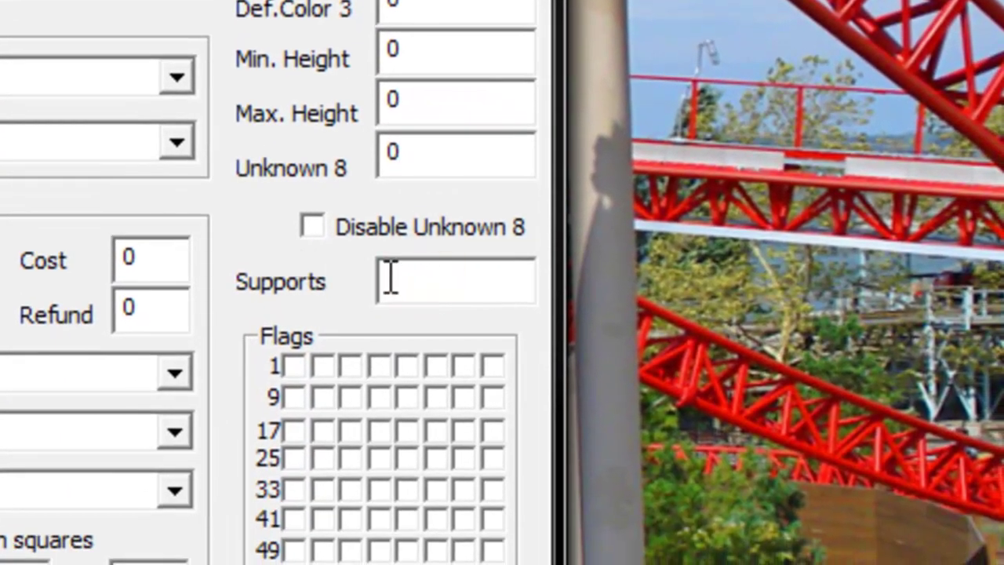
type("0")
left_click(421, 564)
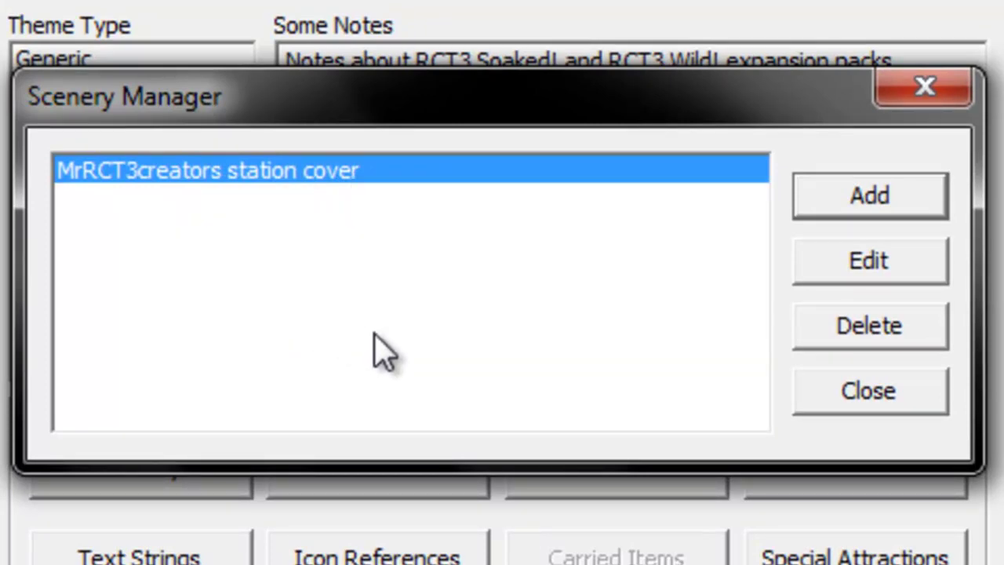
Step: Close the Scenery Manager and install the Station cover theme, dismissing the completion message
left_click(888, 404)
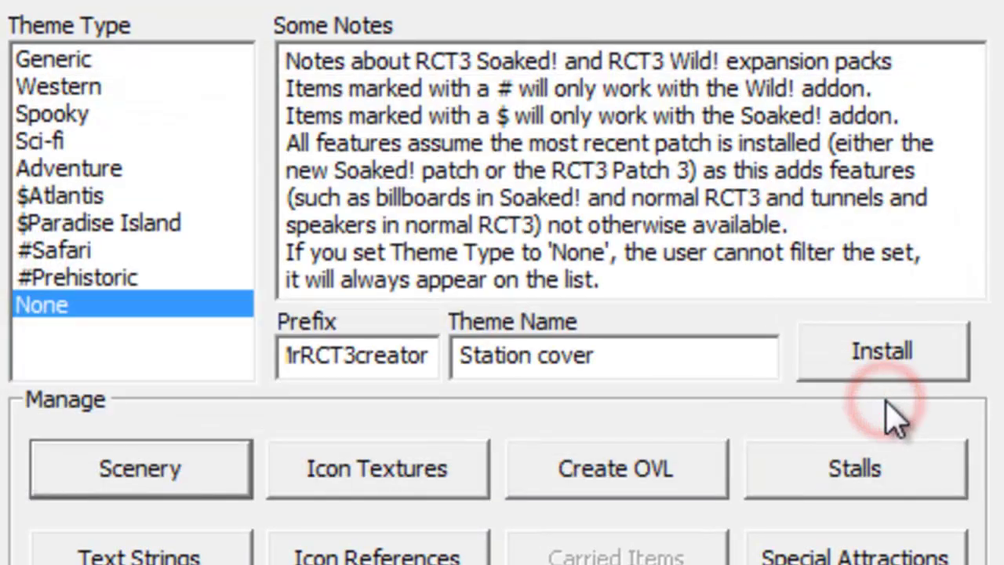
left_click(857, 363)
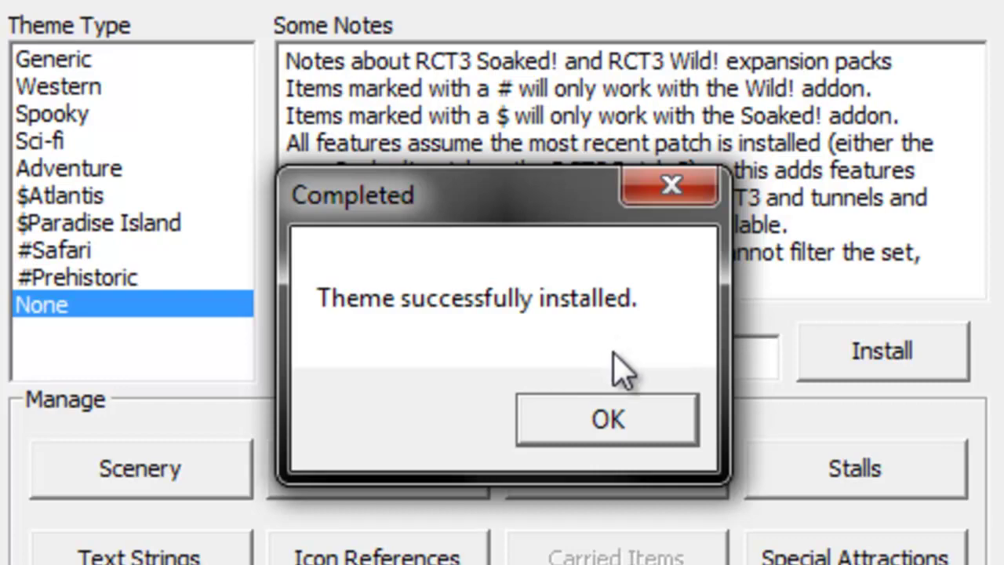
left_click(597, 417)
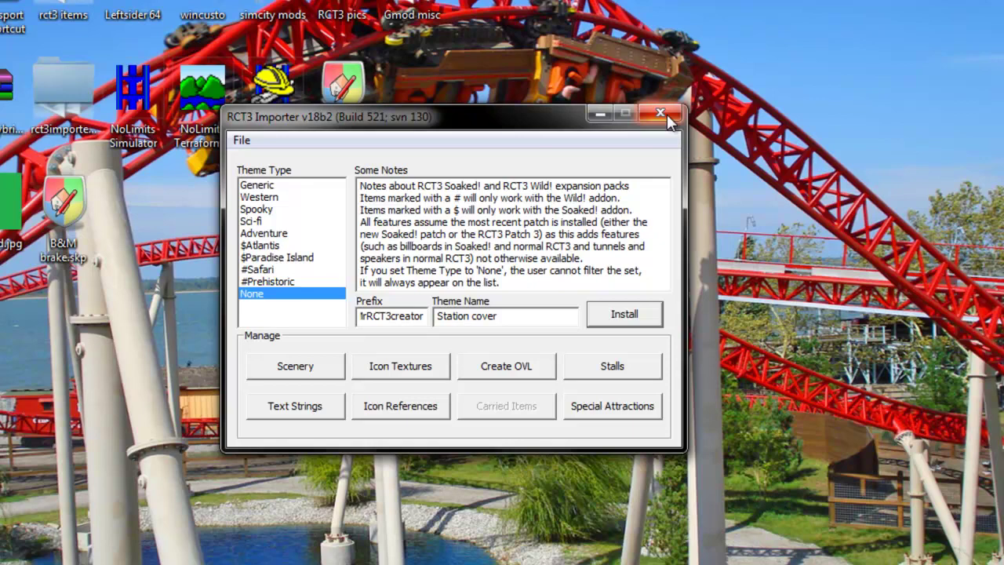
Step: Close the importer and continue without saving the changes
left_click(666, 115)
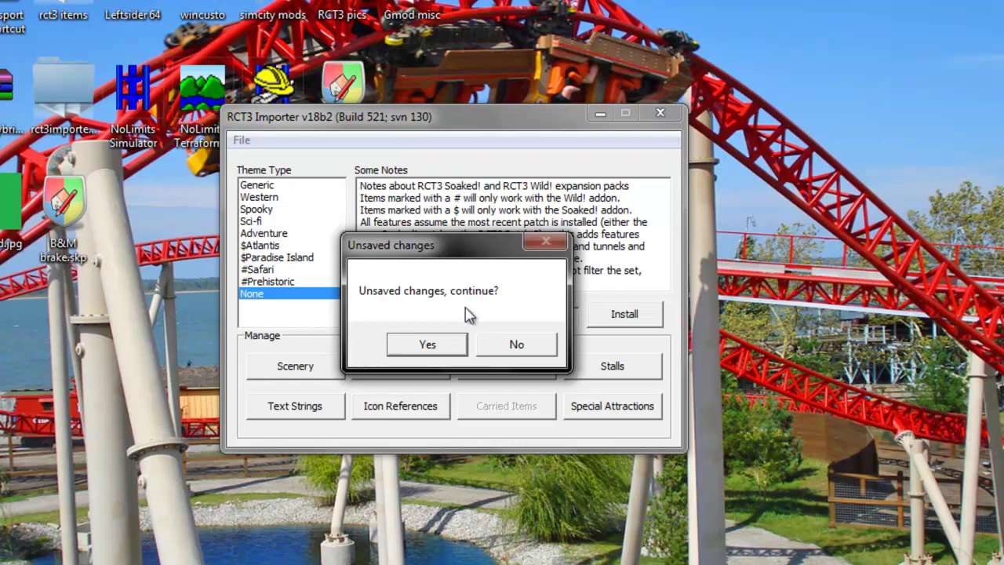
left_click(427, 345)
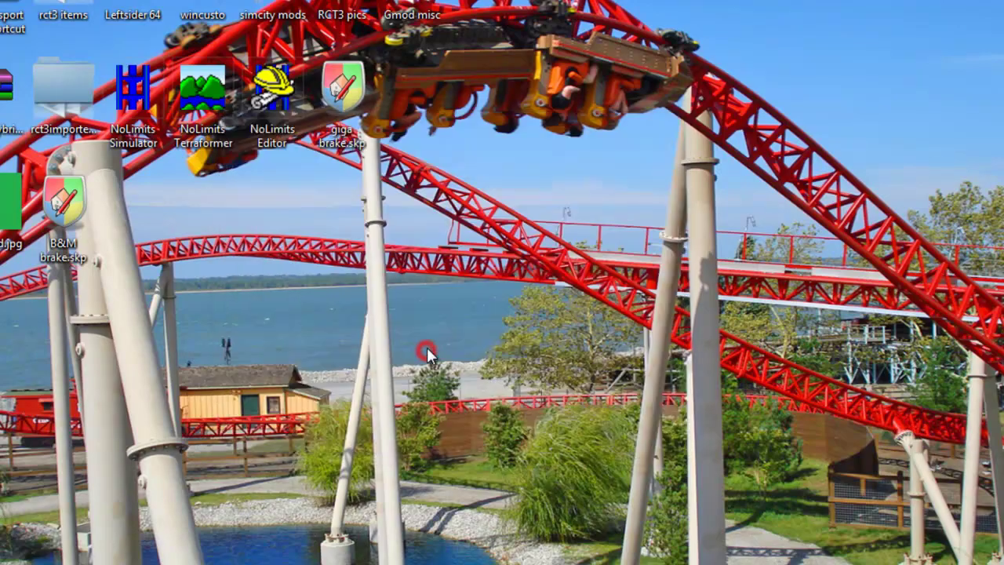